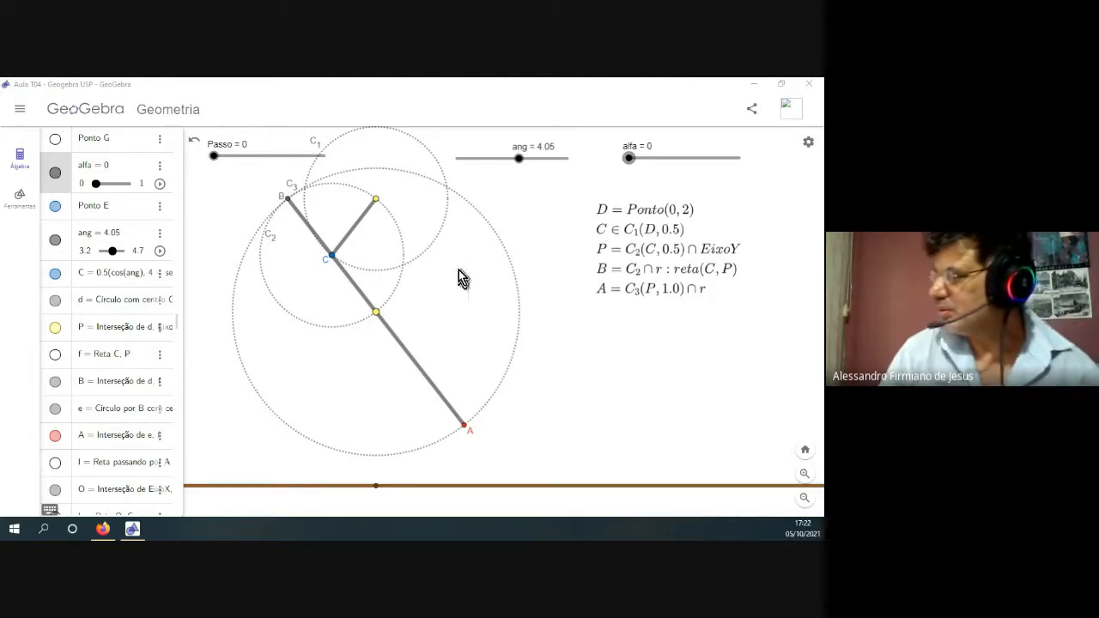
Vary ang to 3.96 and 4.02 in the gate construction, and set Passo to 1
{"action": "mouse_move", "coordinate": [521, 162]}
{"action": "left_mouse_down"}
{"action": "mouse_move", "coordinate": [481, 162]}
{"action": "mouse_move", "coordinate": [567, 163]}
{"action": "mouse_move", "coordinate": [483, 163]}
{"action": "mouse_move", "coordinate": [512, 163]}
{"action": "left_mouse_up"}
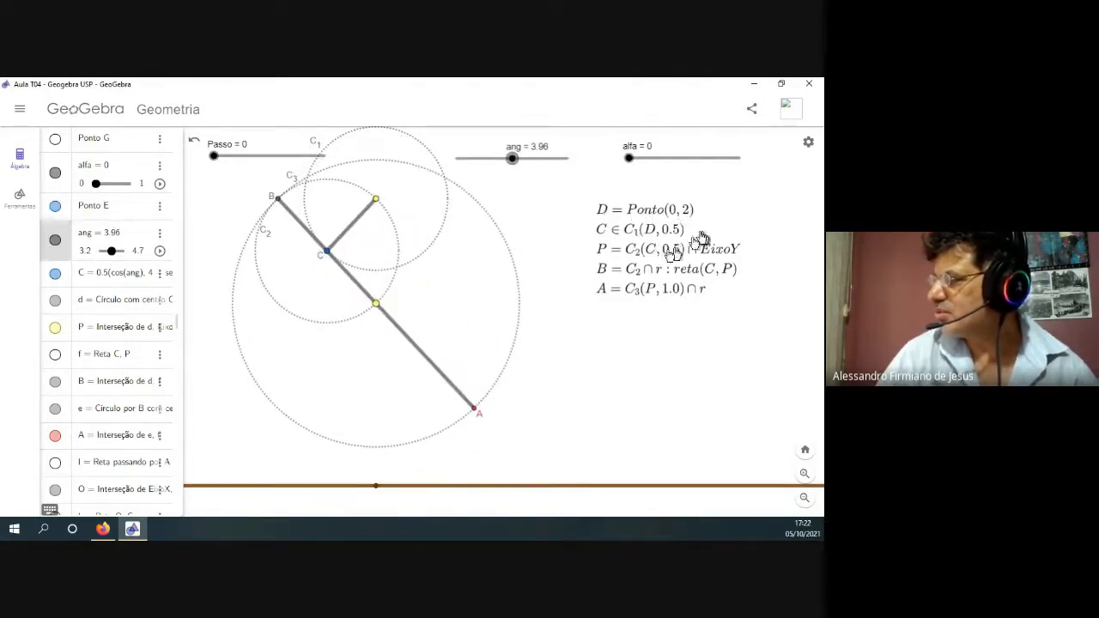
{"action": "mouse_move", "coordinate": [508, 163]}
{"action": "left_mouse_down"}
{"action": "mouse_move", "coordinate": [559, 162]}
{"action": "mouse_move", "coordinate": [505, 162]}
{"action": "mouse_move", "coordinate": [526, 163]}
{"action": "mouse_move", "coordinate": [516, 162]}
{"action": "left_mouse_up"}
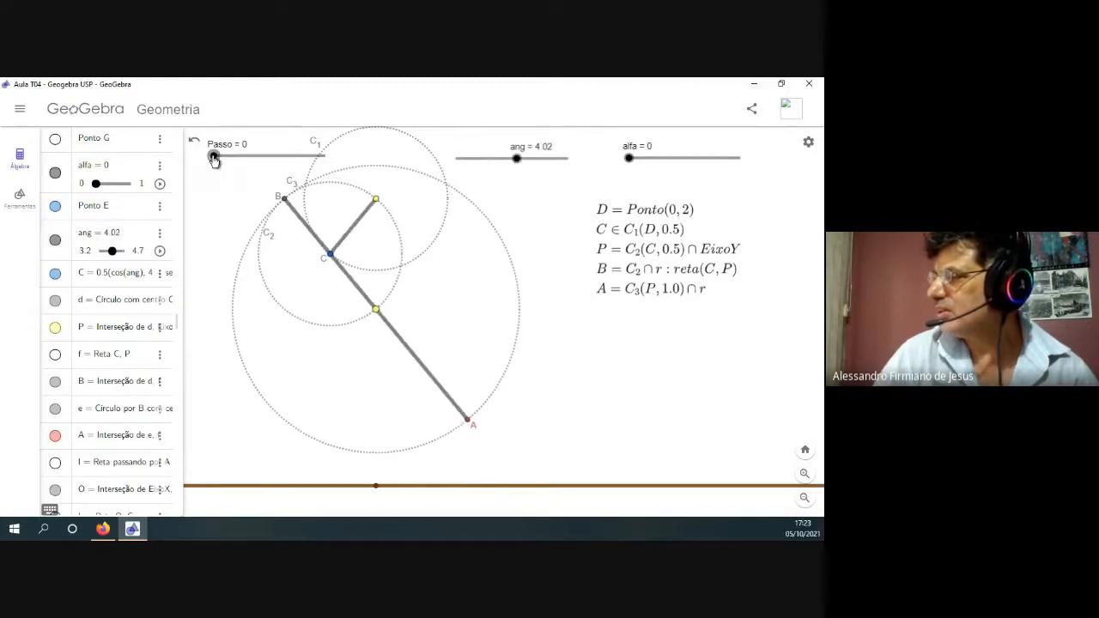
{"action": "left_click_drag", "start_coordinate": [225, 161], "coordinate": [252, 162]}
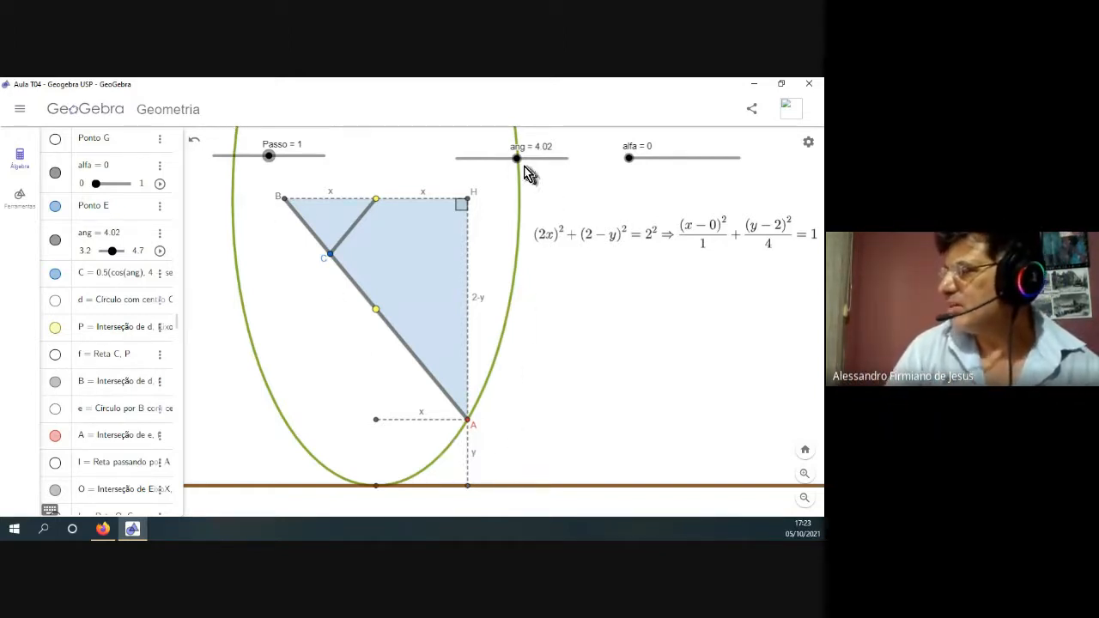
Sweep ang through 3.69, 3.89 and 4.06 to 4.71, moving point A along the ellipse to its lowest point
{"action": "left_click_drag", "start_coordinate": [516, 161], "coordinate": [492, 165]}
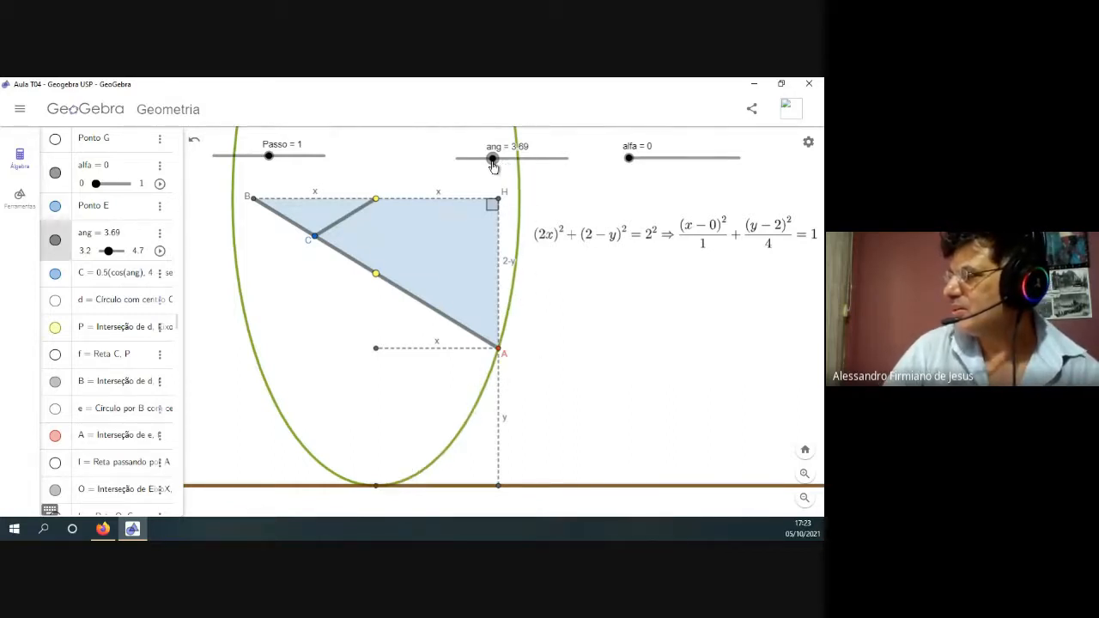
{"action": "left_click_drag", "start_coordinate": [492, 165], "coordinate": [508, 164]}
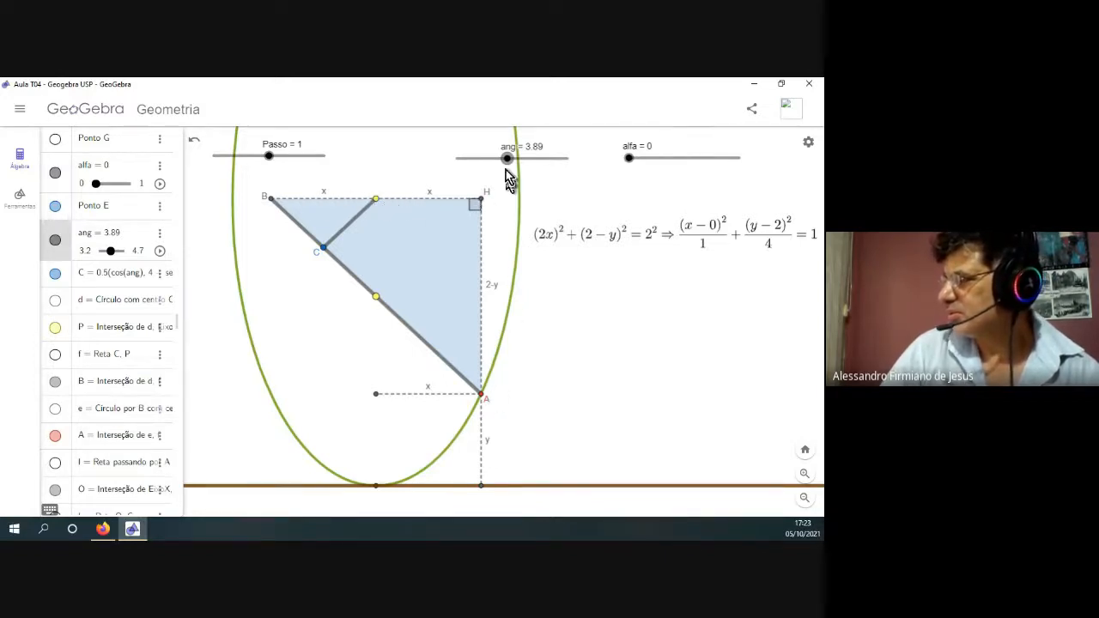
{"action": "mouse_move", "coordinate": [508, 160]}
{"action": "left_mouse_down"}
{"action": "mouse_move", "coordinate": [472, 163]}
{"action": "mouse_move", "coordinate": [533, 163]}
{"action": "mouse_move", "coordinate": [515, 164]}
{"action": "left_mouse_up"}
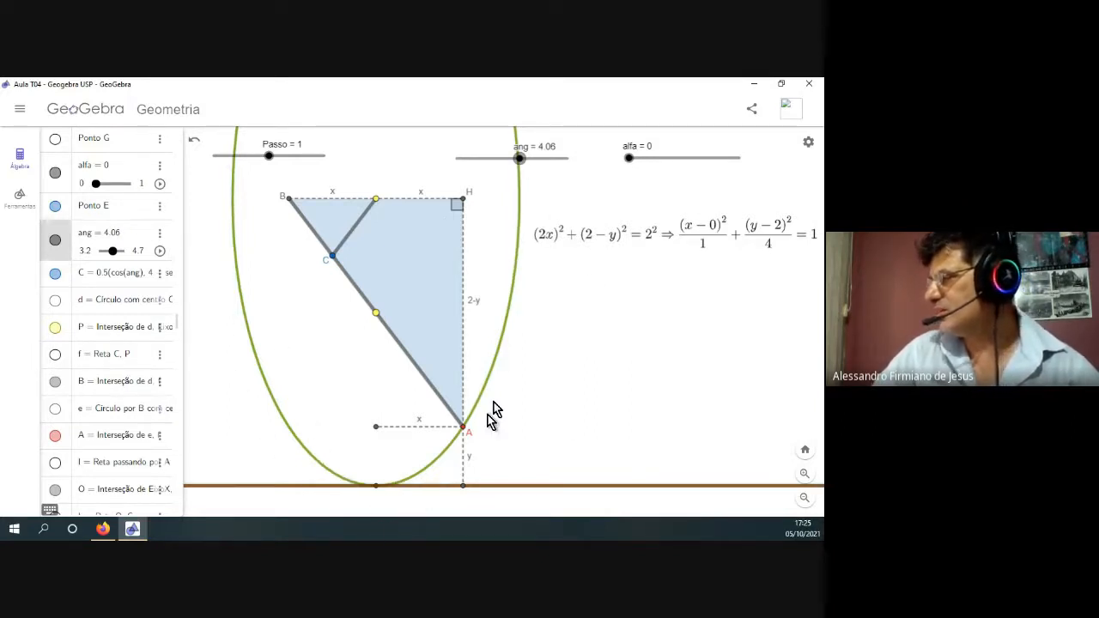
{"action": "left_click_drag", "start_coordinate": [520, 164], "coordinate": [582, 176]}
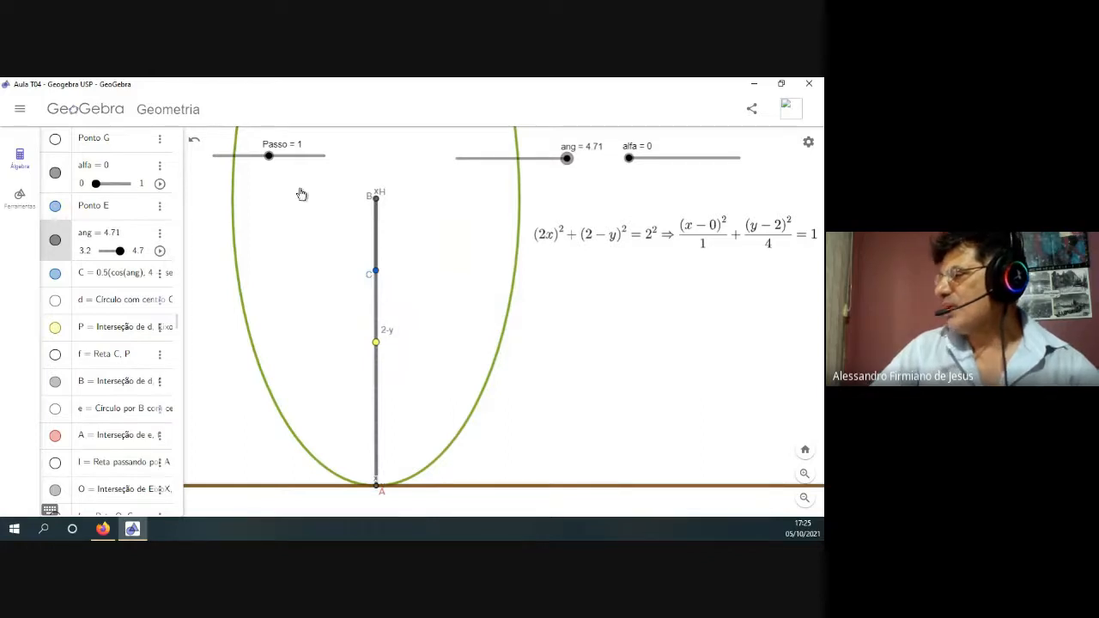
Set alfa to 1 and advance Passo to 2 to show the gate model
{"action": "mouse_move", "coordinate": [272, 157]}
{"action": "left_mouse_down"}
{"action": "mouse_move", "coordinate": [304, 166]}
{"action": "mouse_move", "coordinate": [287, 167]}
{"action": "left_mouse_up"}
{"action": "left_click_drag", "start_coordinate": [629, 160], "coordinate": [737, 168]}
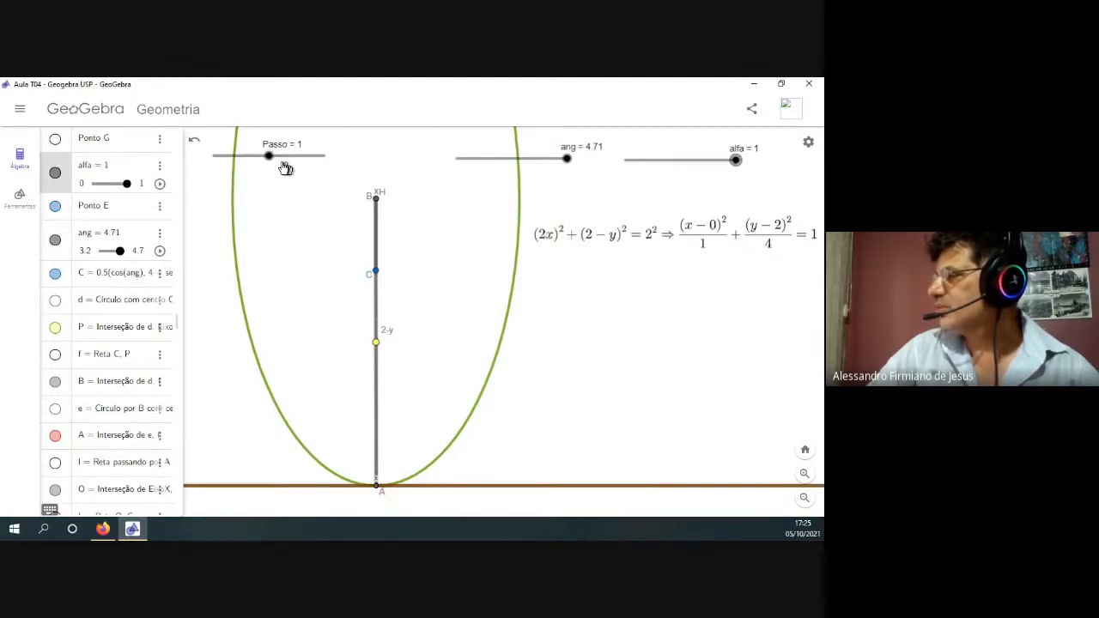
{"action": "left_click_drag", "start_coordinate": [275, 160], "coordinate": [307, 164]}
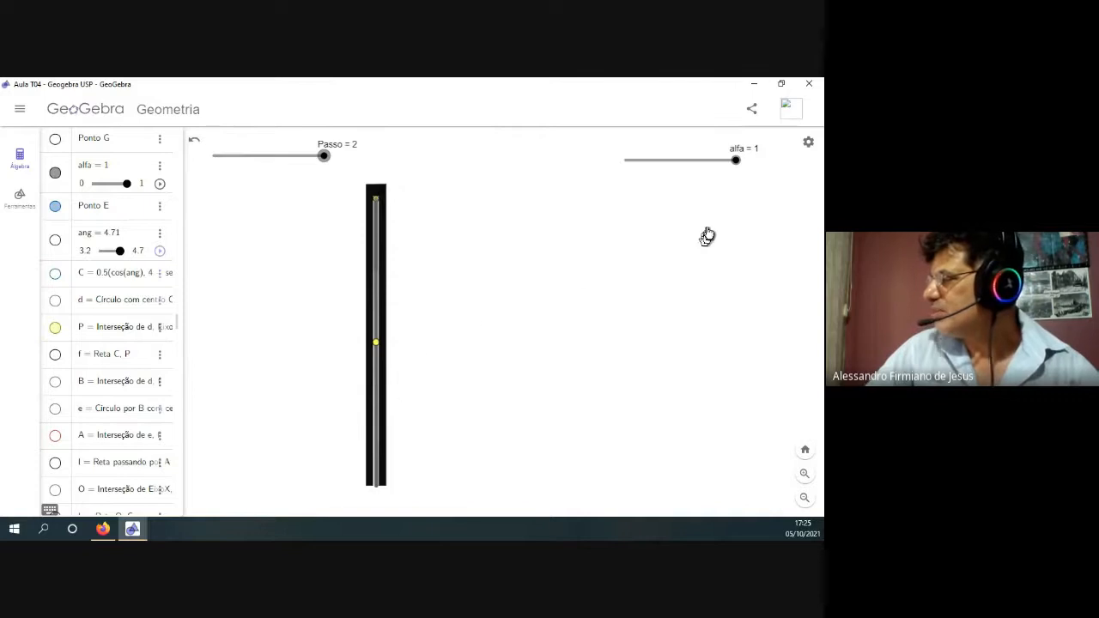
{"action": "left_click", "coordinate": [739, 162]}
{"action": "left_click", "coordinate": [734, 163]}
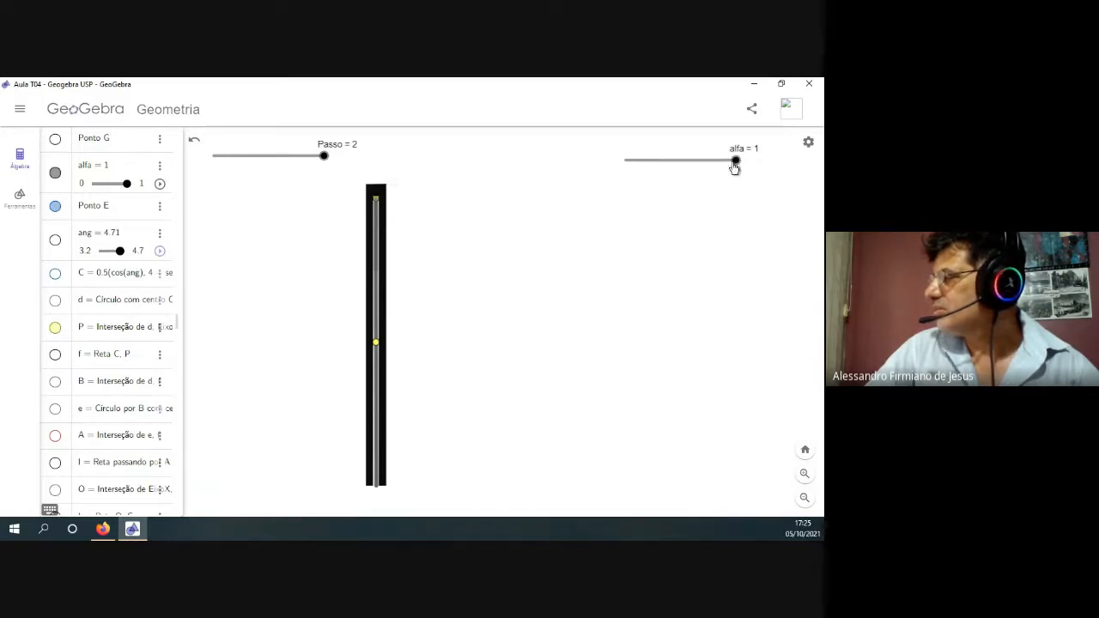
{"action": "left_click_drag", "start_coordinate": [640, 169], "coordinate": [628, 165]}
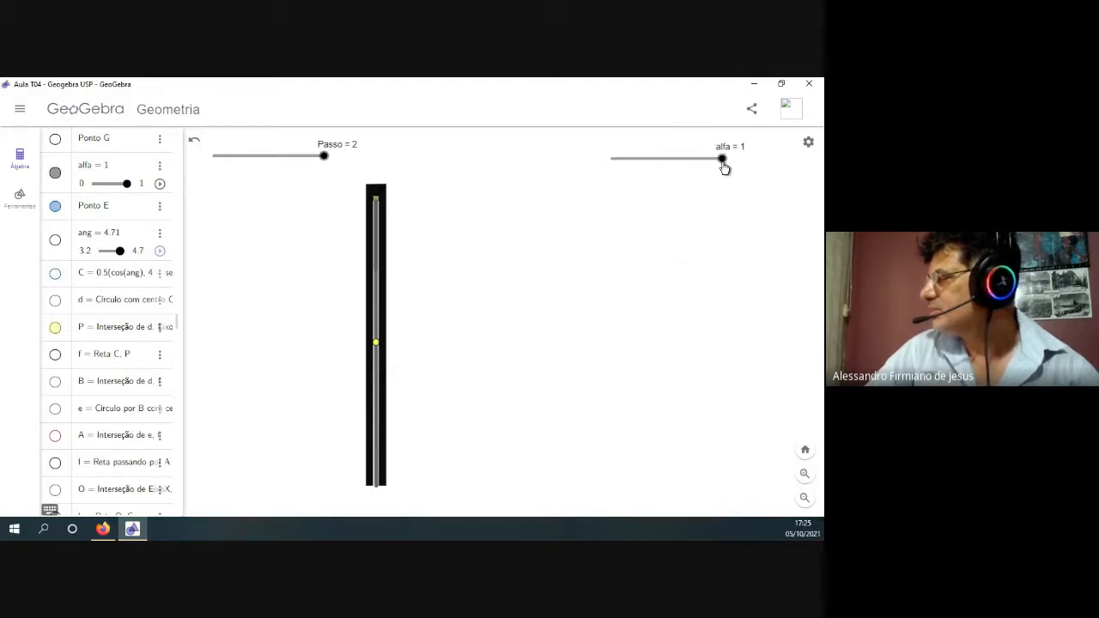
{"action": "right_click", "coordinate": [724, 168]}
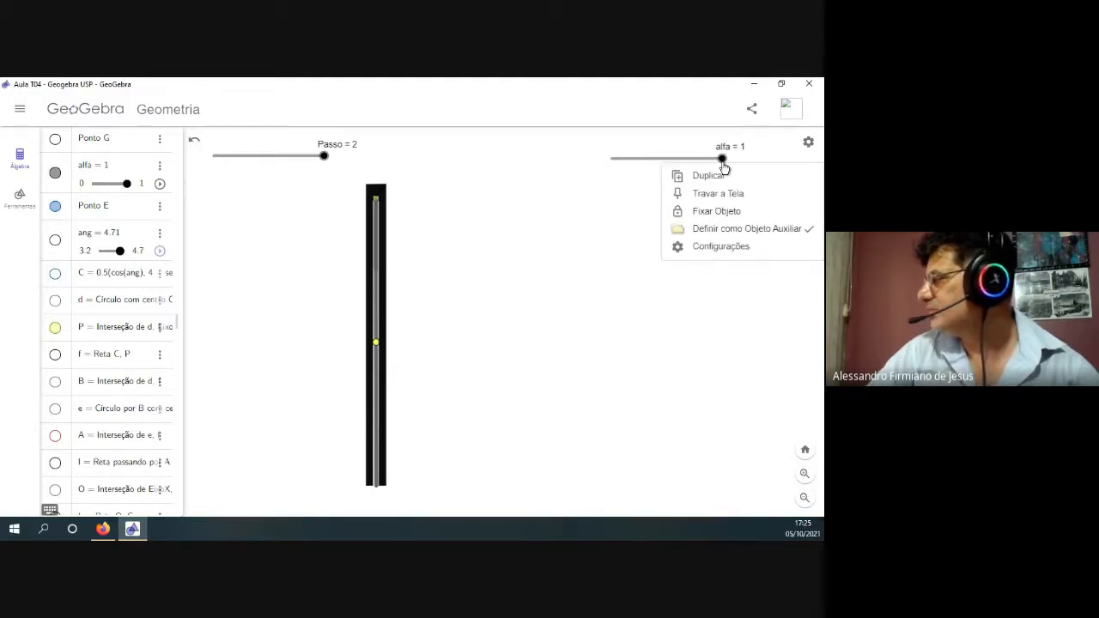
{"action": "left_click", "coordinate": [641, 170]}
{"action": "left_click", "coordinate": [721, 162]}
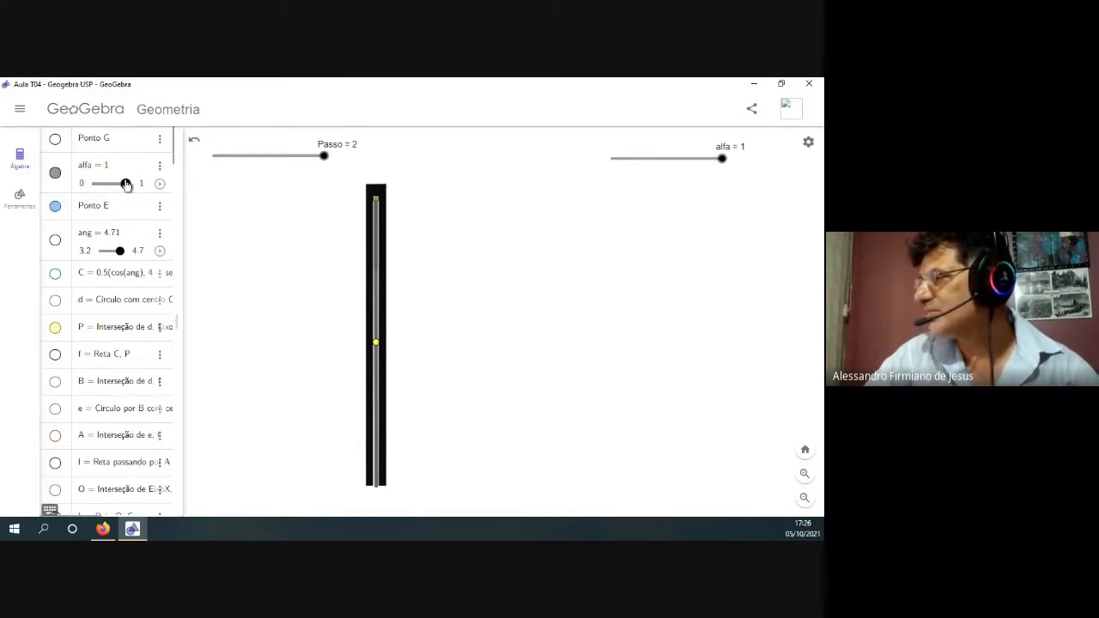
Vary alfa through 0.8 and 1 to 0.75 to turn the closed gate into a perspective view
{"action": "left_click", "coordinate": [160, 187]}
{"action": "left_click", "coordinate": [159, 186]}
{"action": "left_click_drag", "start_coordinate": [124, 186], "coordinate": [117, 187]}
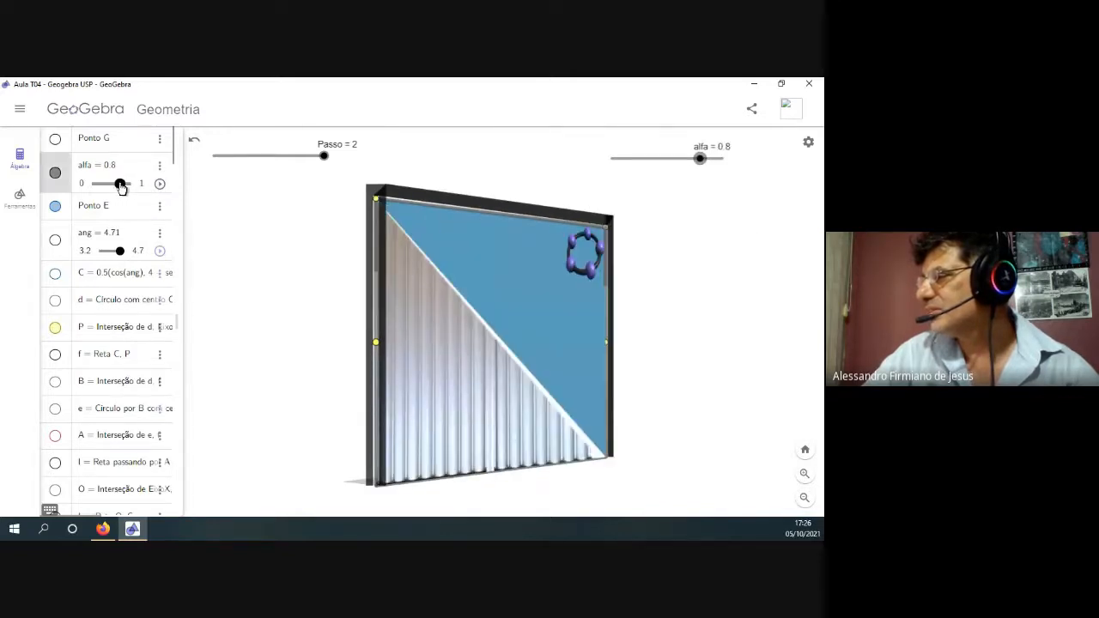
{"action": "left_click_drag", "start_coordinate": [120, 187], "coordinate": [121, 189]}
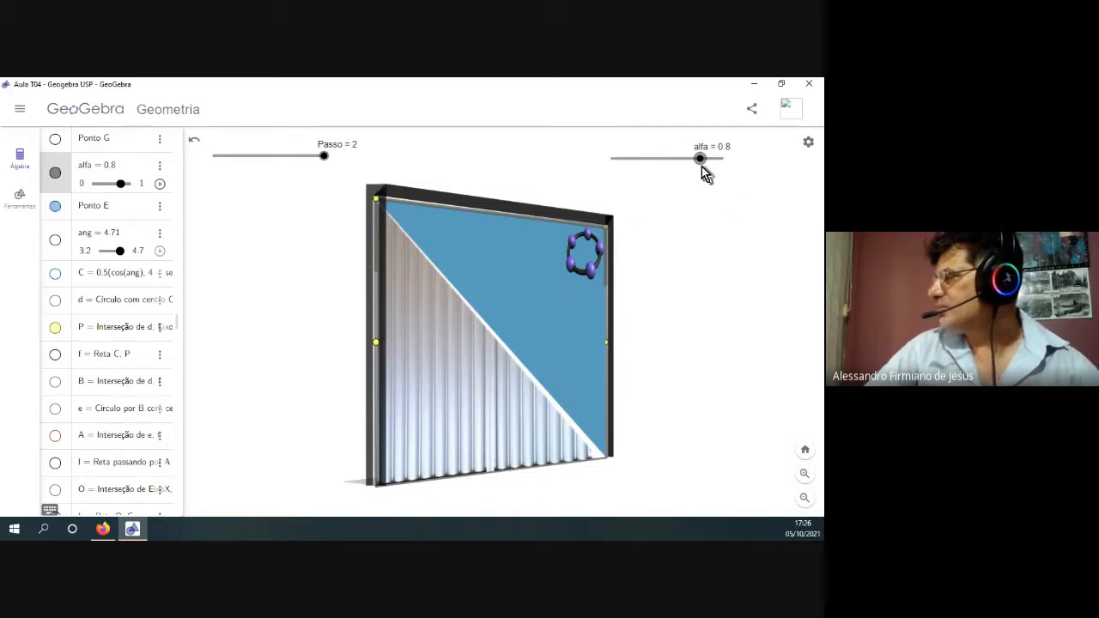
{"action": "mouse_move", "coordinate": [701, 160]}
{"action": "left_mouse_down"}
{"action": "mouse_move", "coordinate": [724, 161]}
{"action": "mouse_move", "coordinate": [701, 164]}
{"action": "left_mouse_up"}
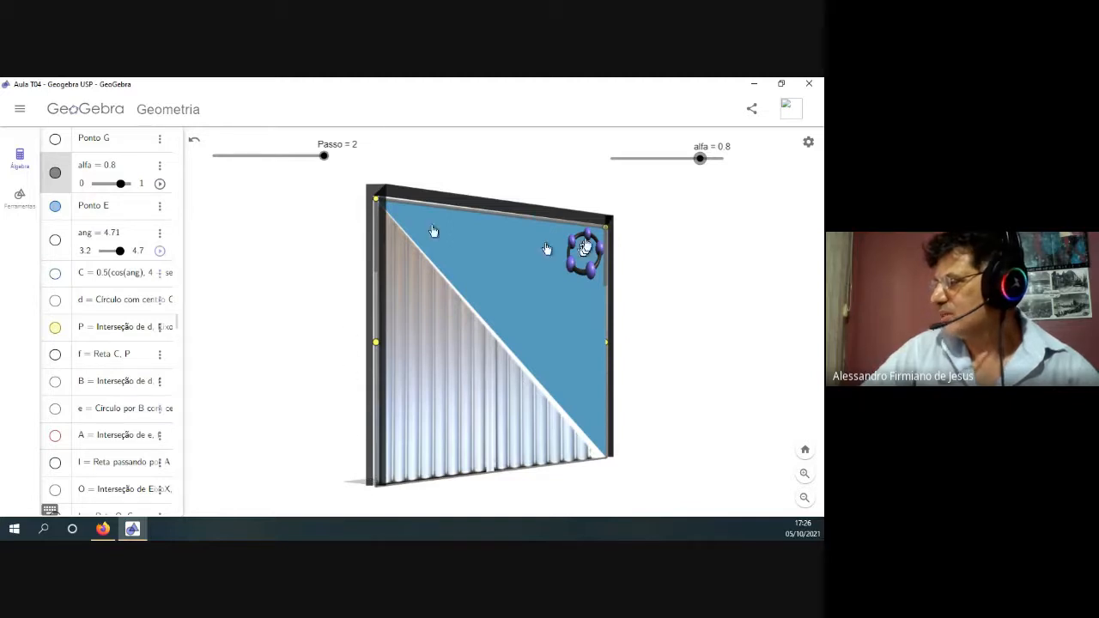
{"action": "left_click_drag", "start_coordinate": [701, 162], "coordinate": [723, 161]}
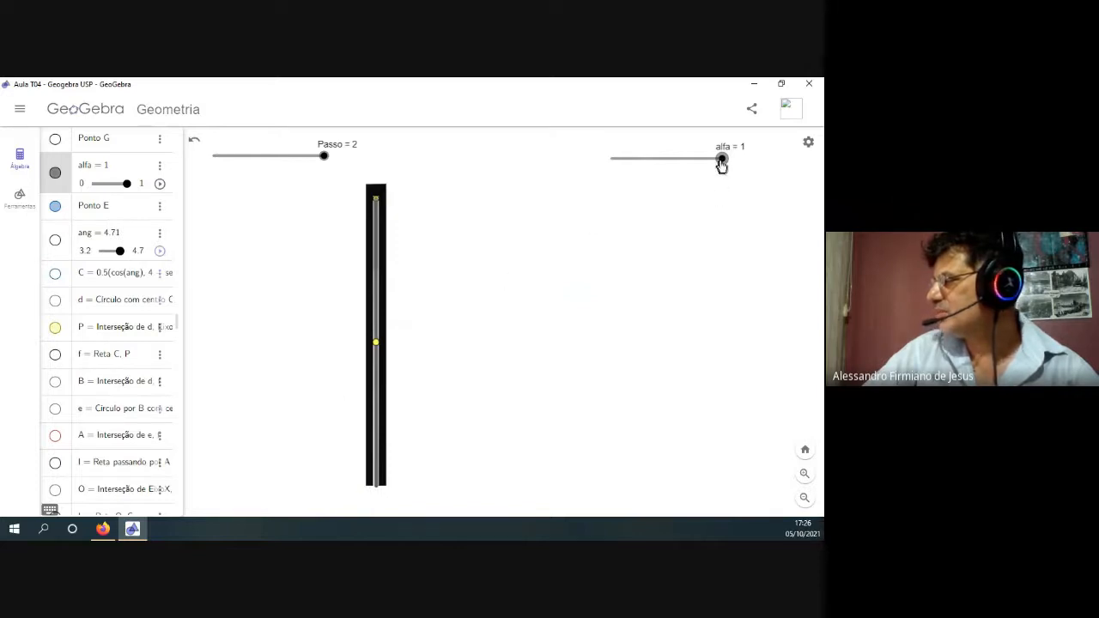
{"action": "left_click_drag", "start_coordinate": [723, 163], "coordinate": [695, 161]}
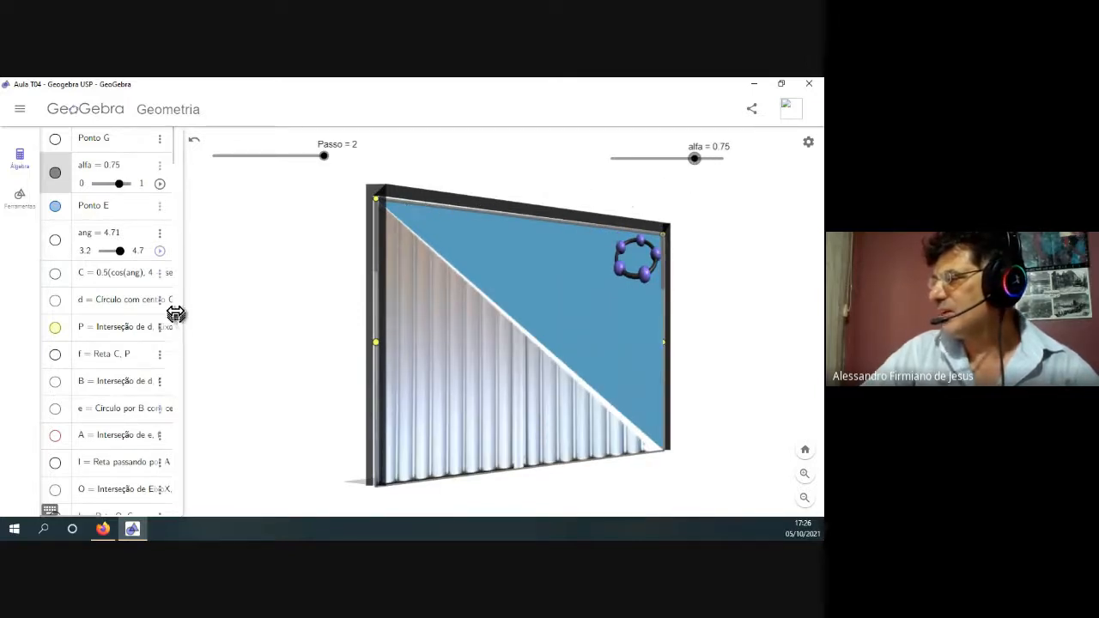
Animate ang to move the gate, pause it at 4.06, and set alfa to 0.8
{"action": "left_click", "coordinate": [160, 252]}
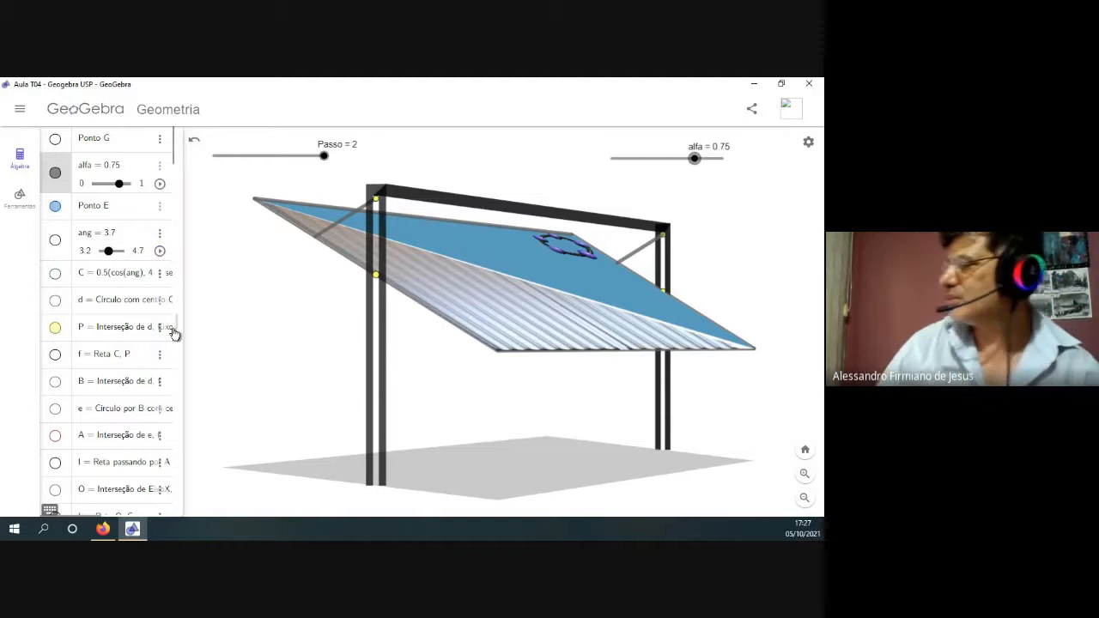
{"action": "left_click", "coordinate": [159, 251]}
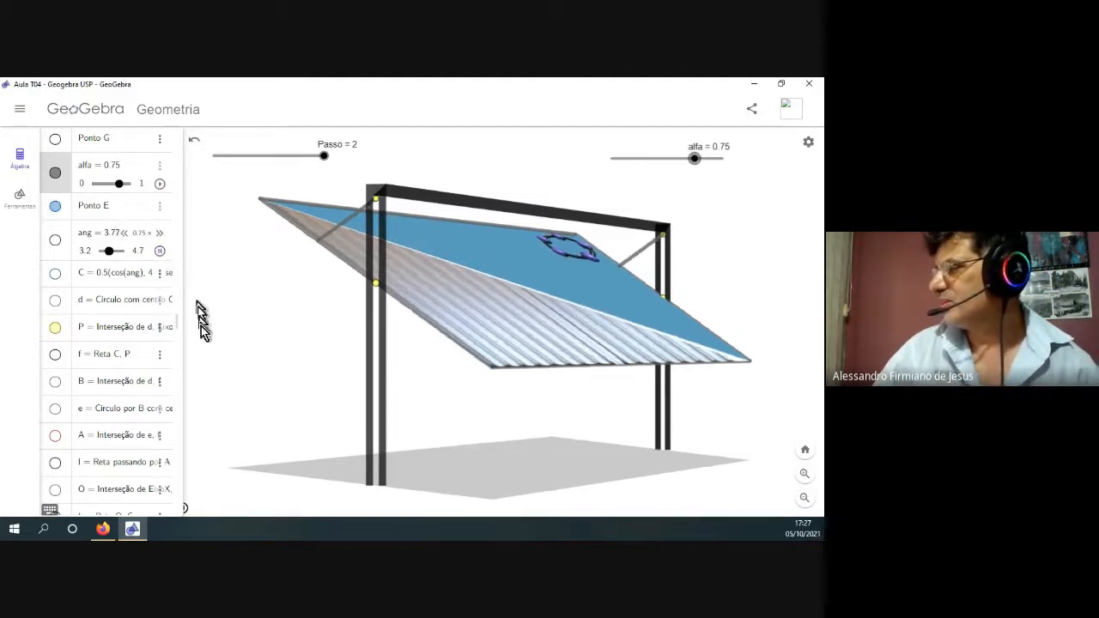
{"action": "left_click", "coordinate": [160, 251]}
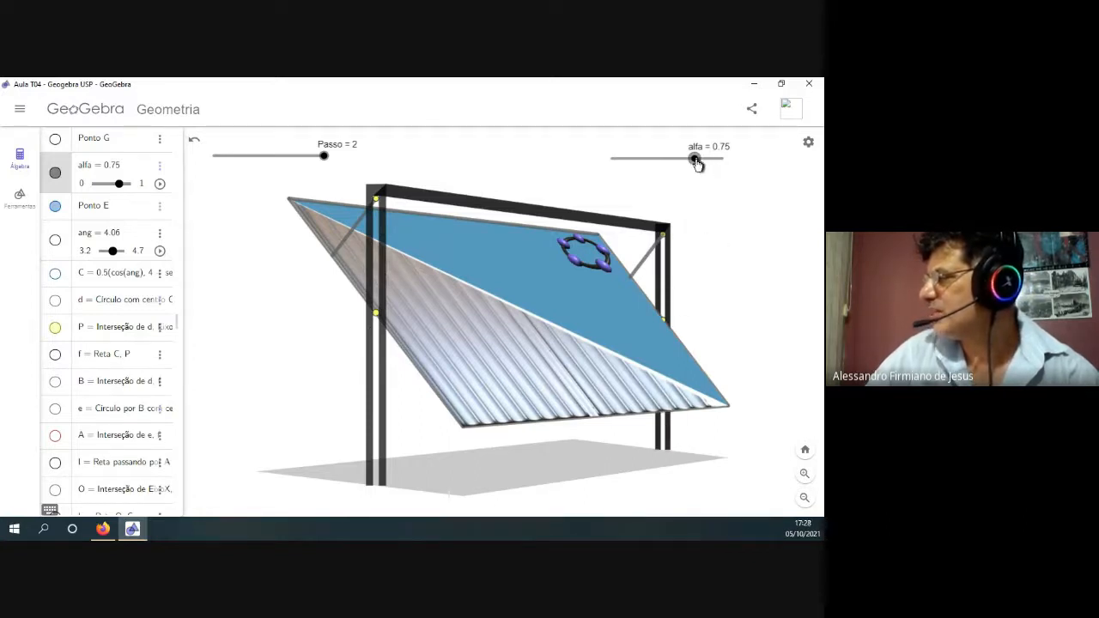
{"action": "left_click_drag", "start_coordinate": [697, 163], "coordinate": [701, 165]}
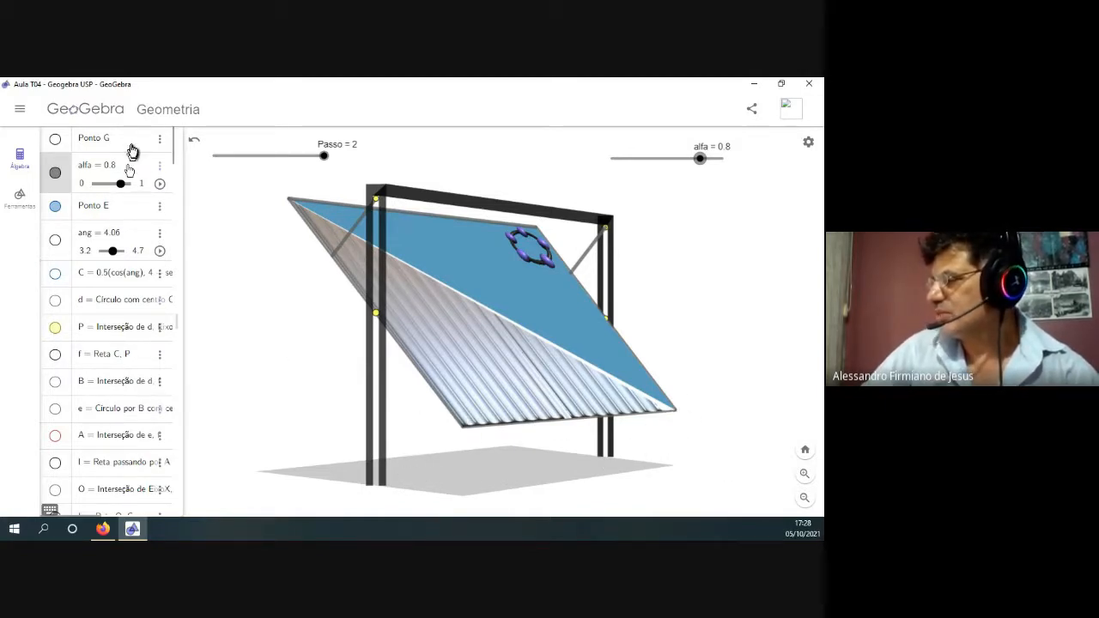
{"action": "scroll", "coordinate": [130, 285], "scroll_direction": "down", "scroll_amount": 6}
{"action": "scroll", "coordinate": [132, 290], "scroll_direction": "down", "scroll_amount": 10}
{"action": "scroll", "coordinate": [134, 281], "scroll_direction": "up", "scroll_amount": 11}
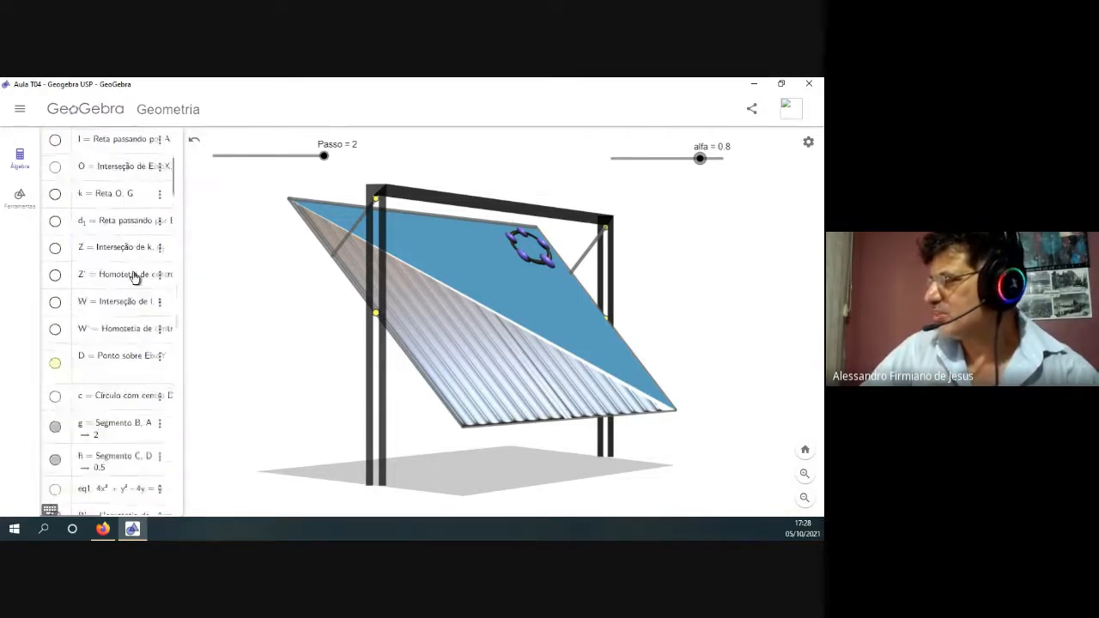
{"action": "scroll", "coordinate": [133, 277], "scroll_direction": "up", "scroll_amount": 5}
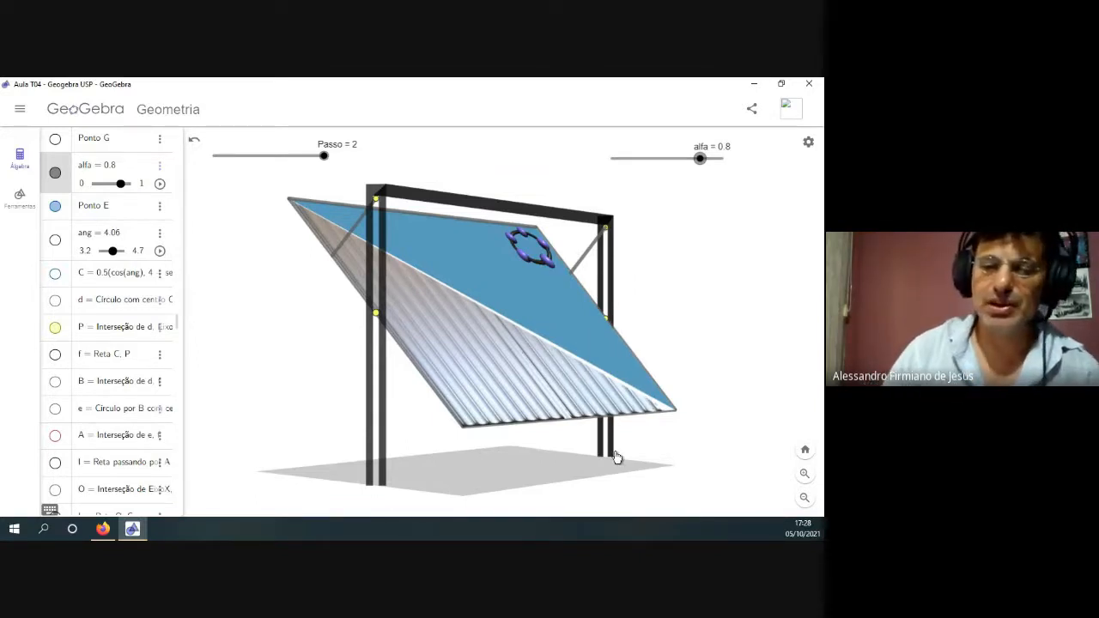
Examine the display condition and layer options in the gate image's advanced settings, and close the settings
{"action": "right_click", "coordinate": [582, 342]}
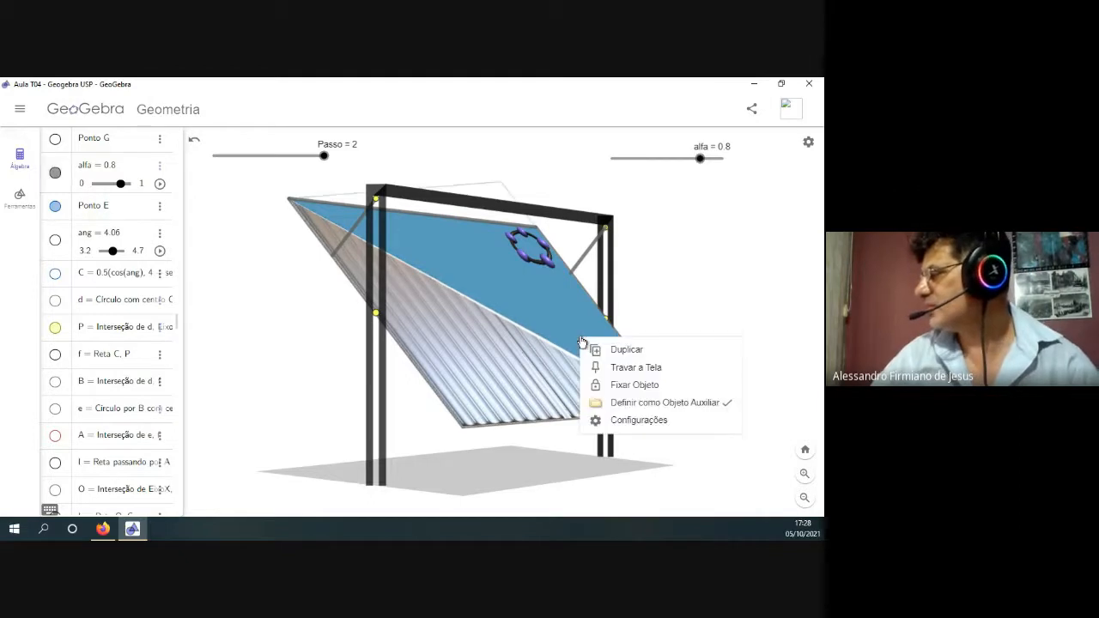
{"action": "left_click", "coordinate": [653, 420]}
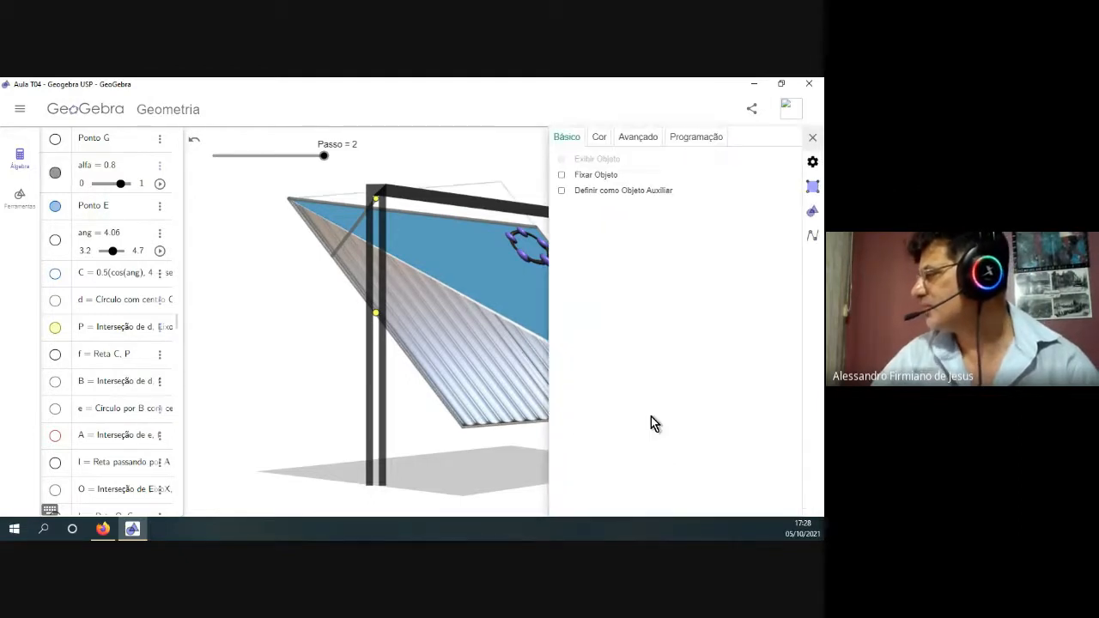
{"action": "left_click", "coordinate": [640, 141]}
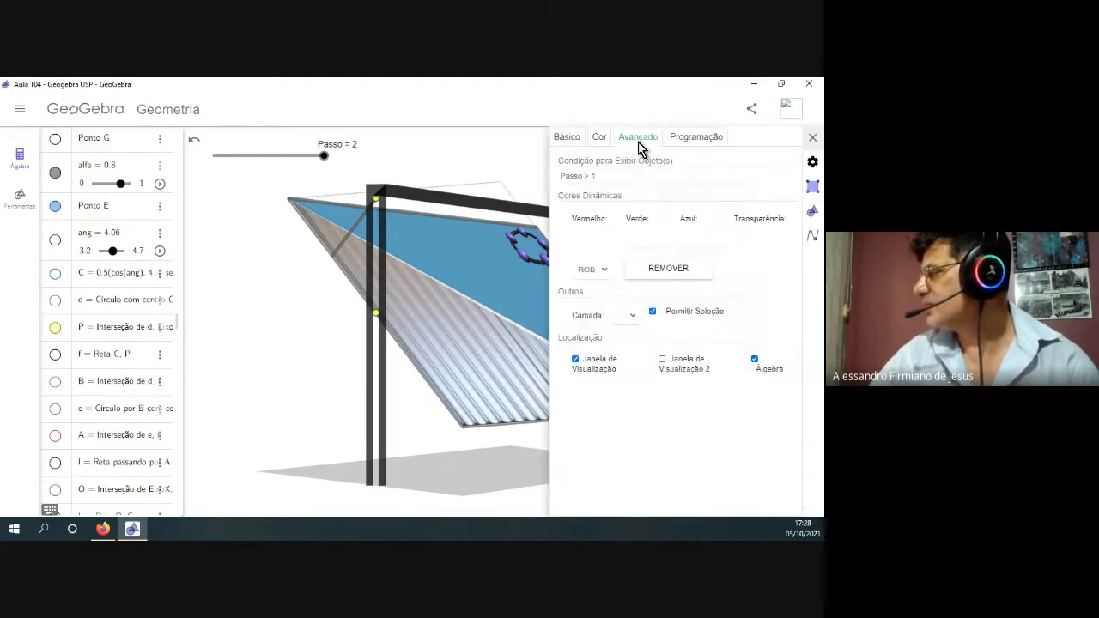
{"action": "left_click", "coordinate": [633, 316]}
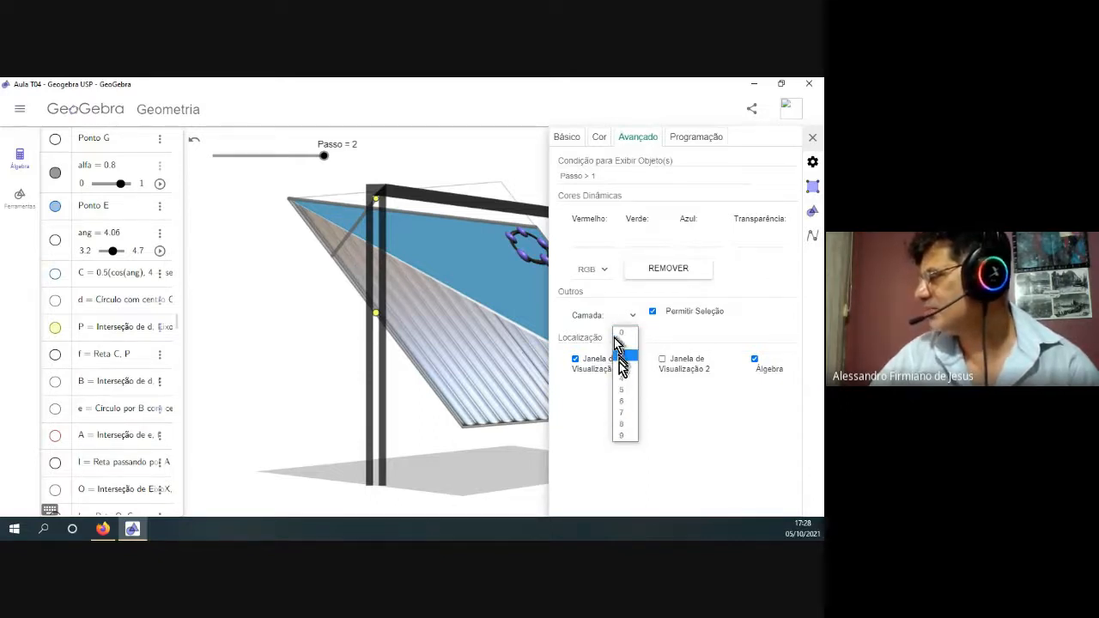
{"action": "left_click", "coordinate": [625, 426]}
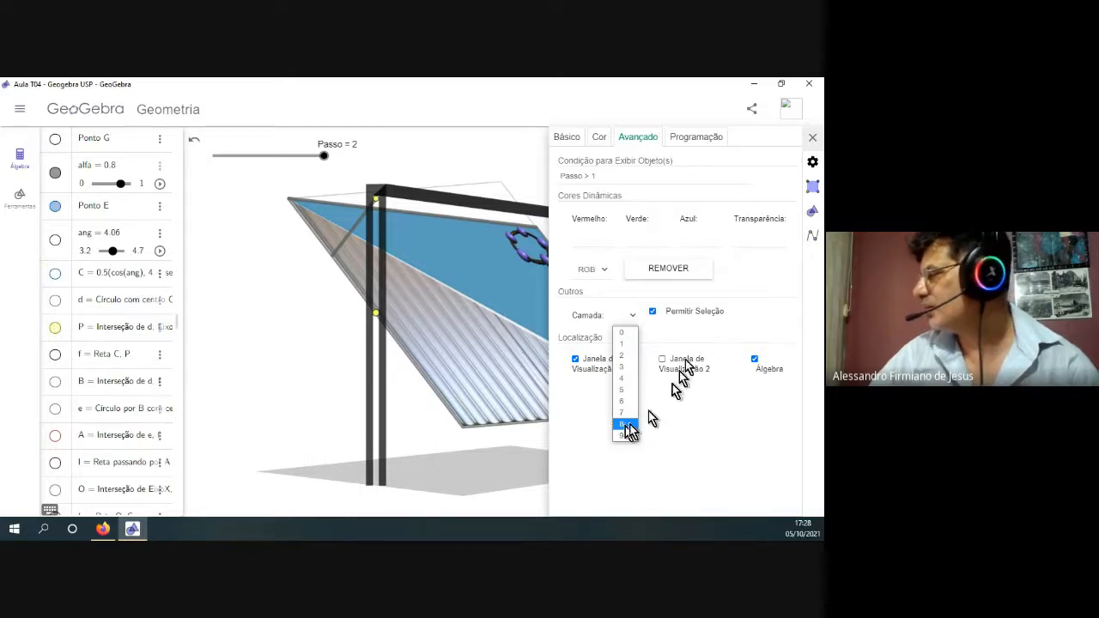
{"action": "left_click", "coordinate": [813, 138]}
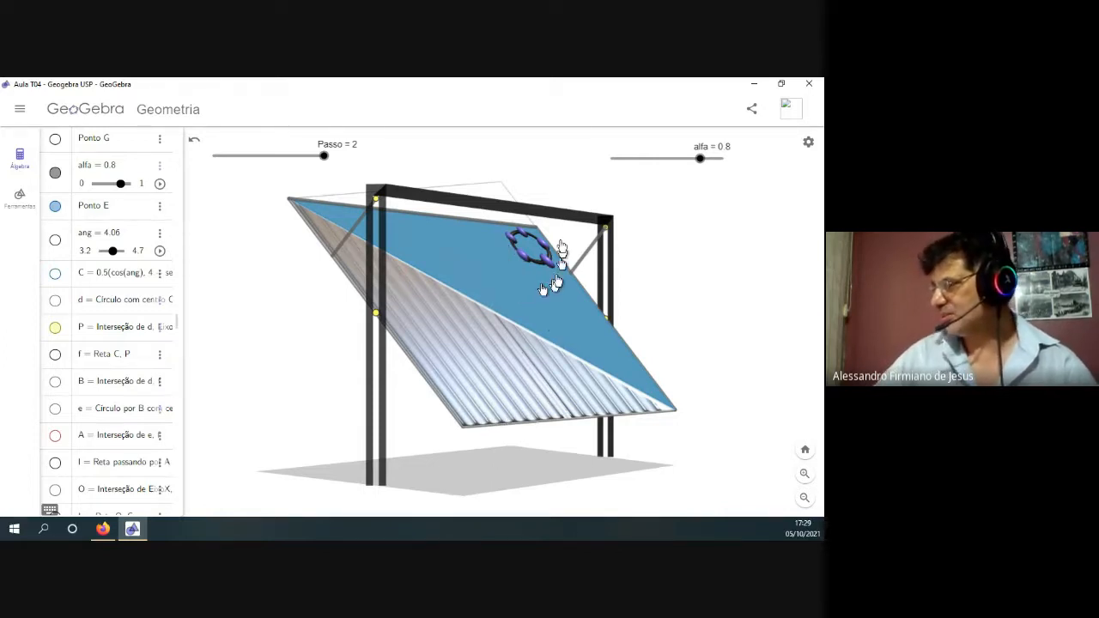
Run the ang animation of the gate again and pause it at 3.97, with alfa at 0.8
{"action": "left_click", "coordinate": [160, 250]}
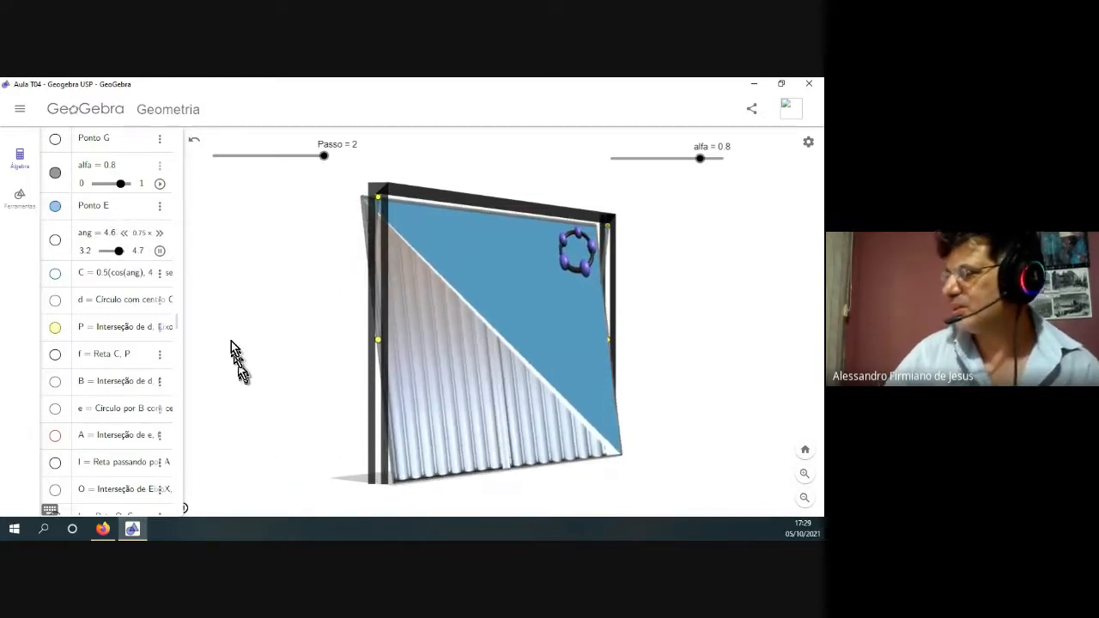
{"action": "left_click", "coordinate": [160, 250]}
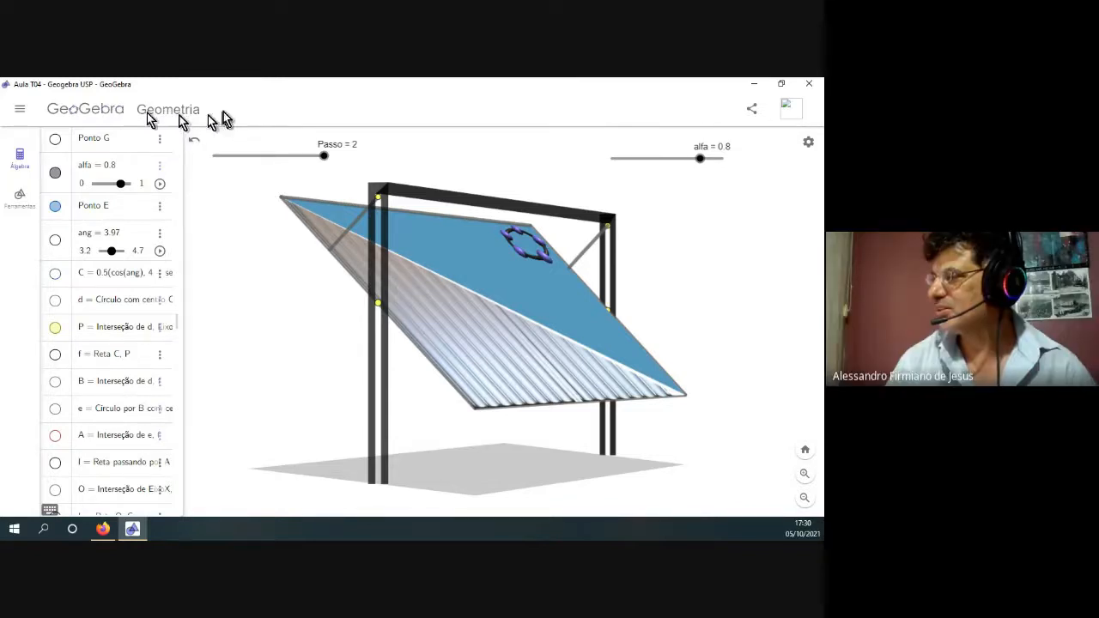
{"action": "mouse_move", "coordinate": [701, 161]}
{"action": "left_mouse_down"}
{"action": "mouse_move", "coordinate": [692, 158]}
{"action": "mouse_move", "coordinate": [724, 160]}
{"action": "mouse_move", "coordinate": [703, 164]}
{"action": "left_mouse_up"}
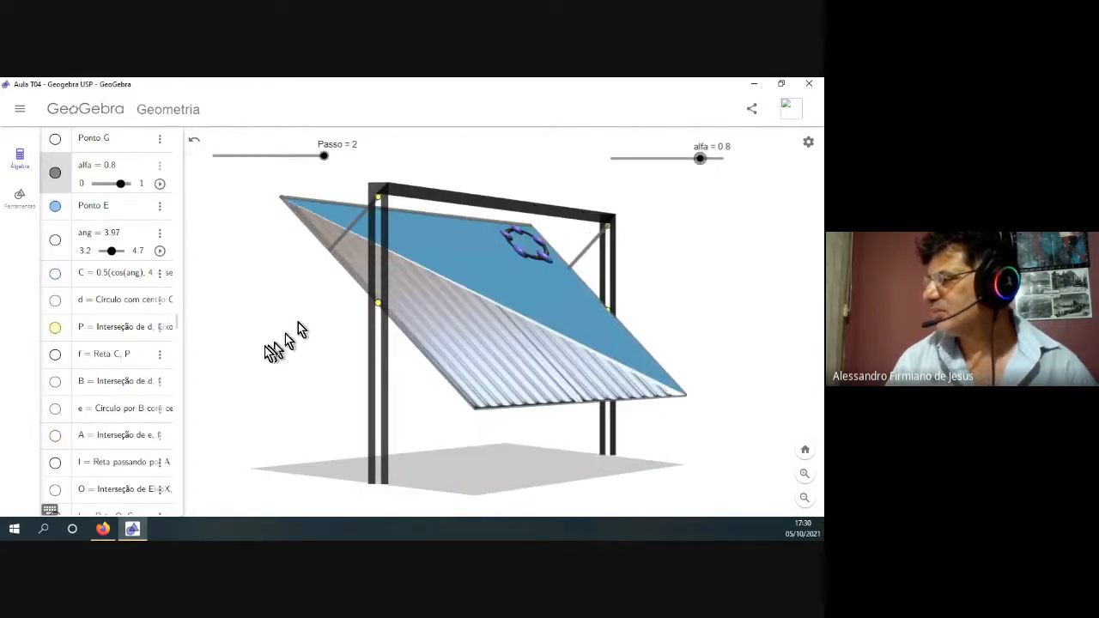
{"action": "scroll", "coordinate": [123, 327], "scroll_direction": "down", "scroll_amount": 10}
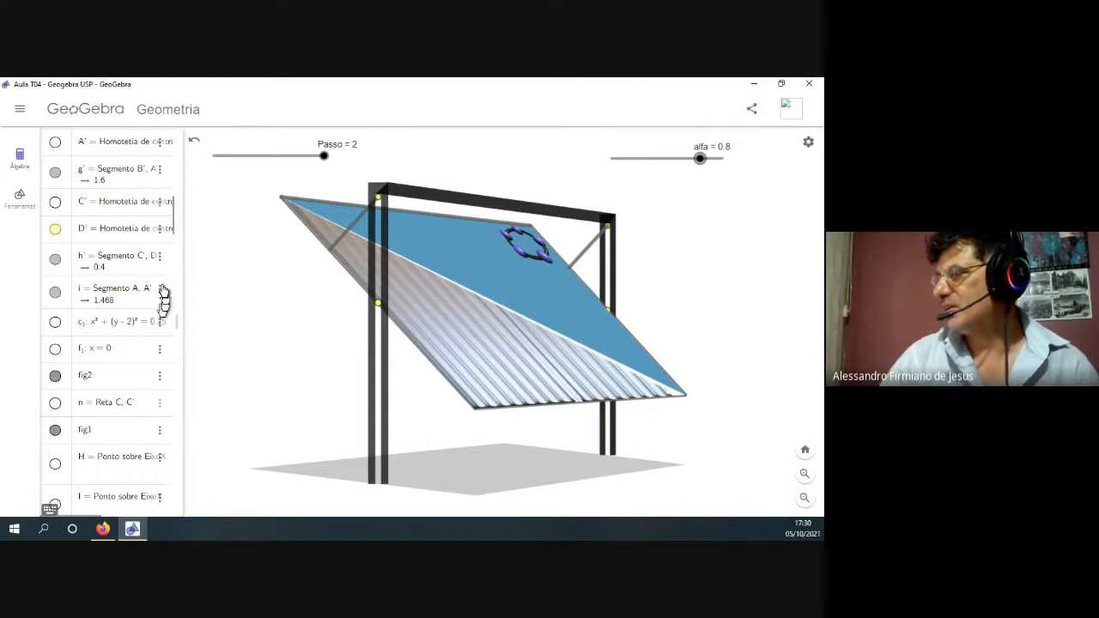
{"action": "scroll", "coordinate": [146, 307], "scroll_direction": "up", "scroll_amount": 10}
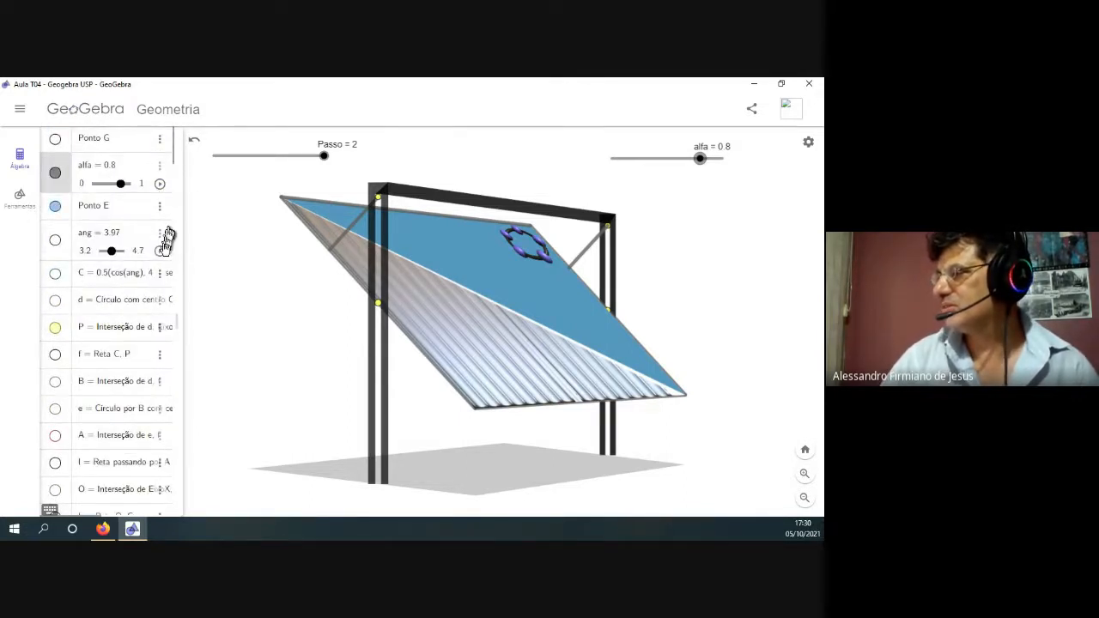
Start the ang animation of the gate
{"action": "left_click", "coordinate": [160, 251]}
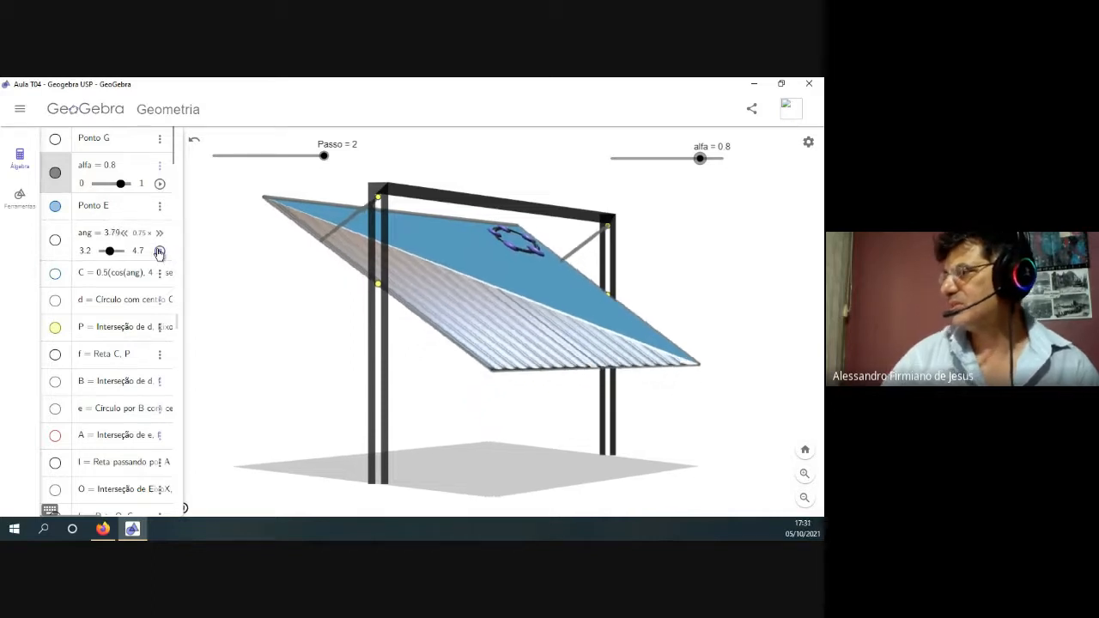
{"action": "left_click", "coordinate": [20, 109]}
{"action": "left_click", "coordinate": [40, 195]}
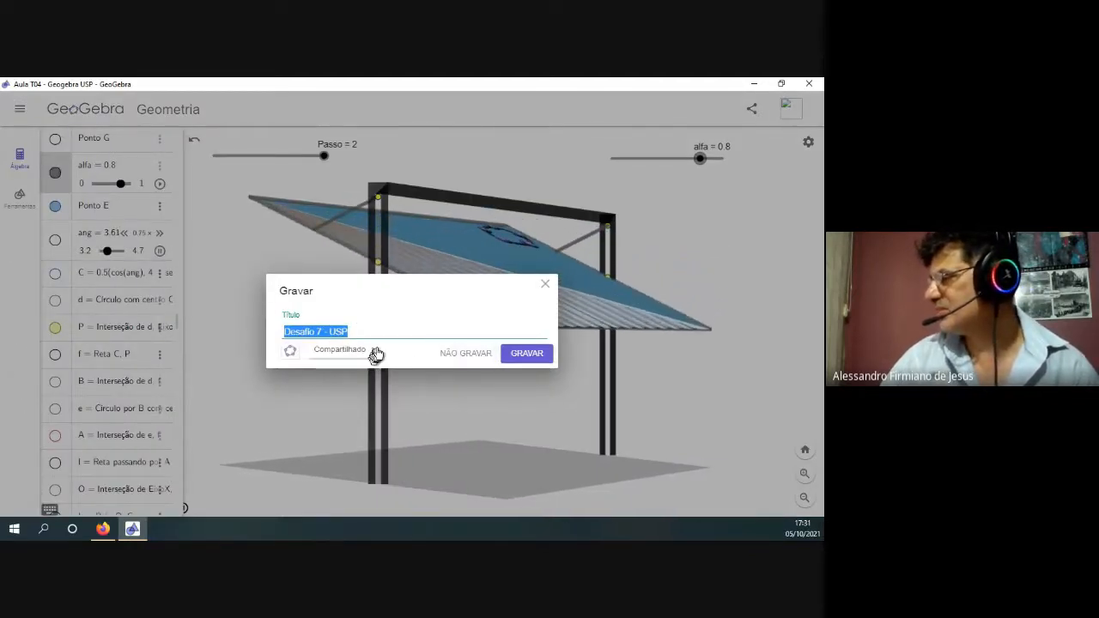
{"action": "left_click", "coordinate": [545, 284]}
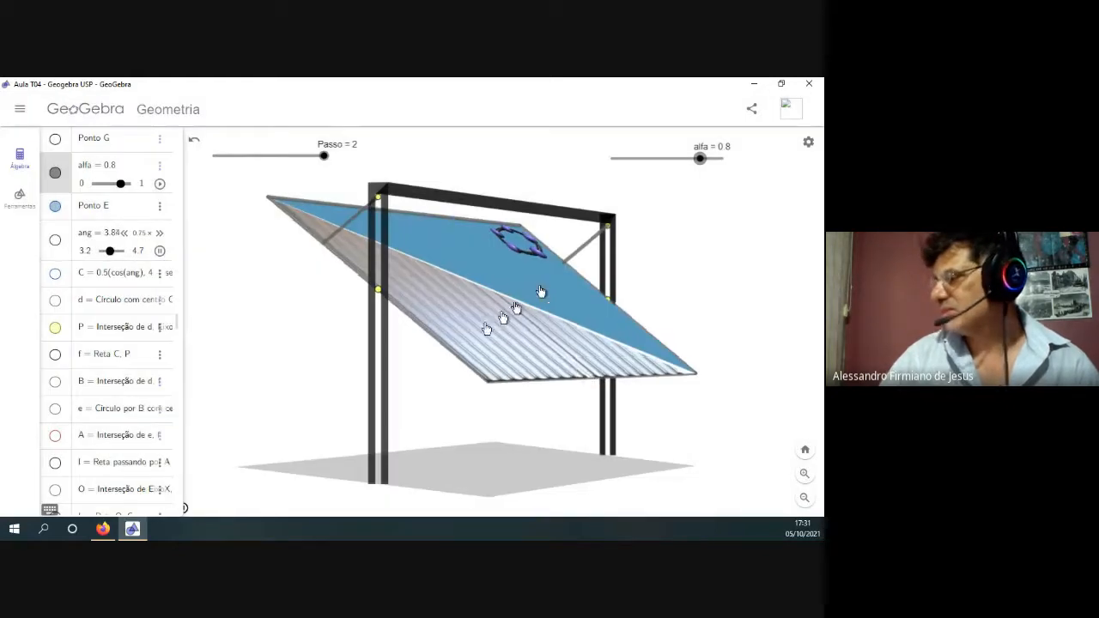
Review the activities in the Apps Geogebra USP 2020 folder in Firefox and return to the gate construction in GeoGebra
{"action": "left_click", "coordinate": [103, 529]}
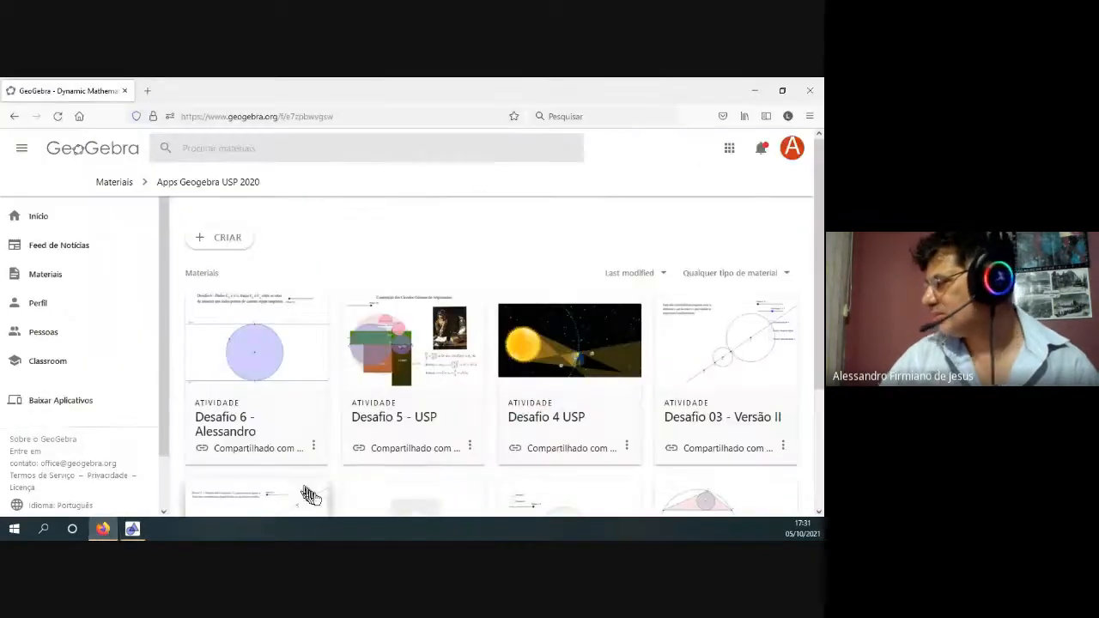
{"action": "scroll", "coordinate": [719, 335], "scroll_direction": "down", "scroll_amount": 3}
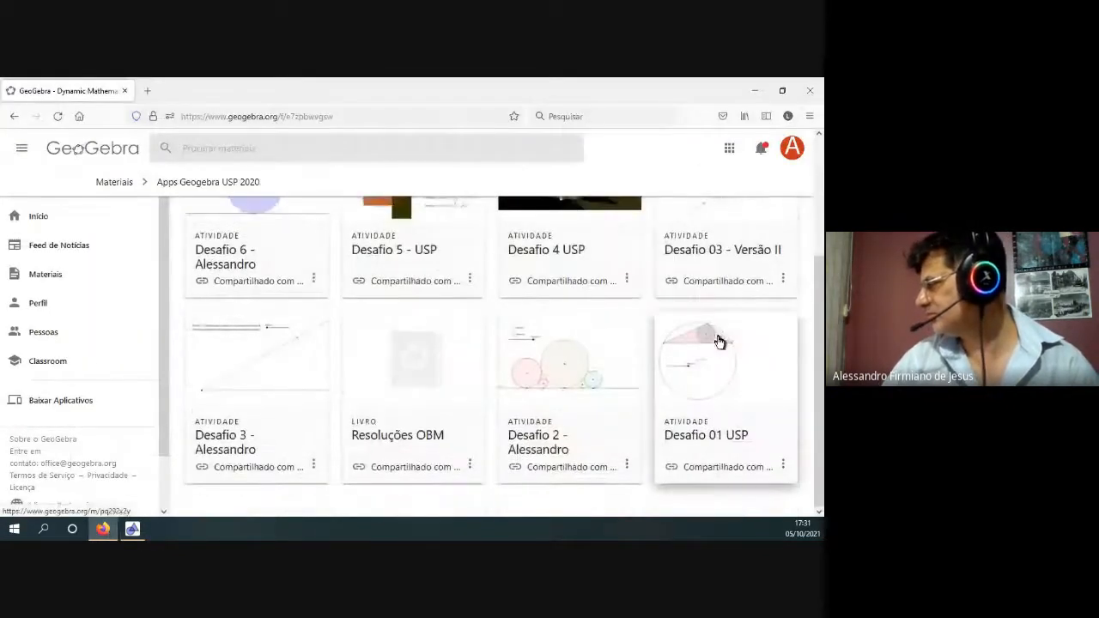
{"action": "scroll", "coordinate": [720, 342], "scroll_direction": "up", "scroll_amount": 3}
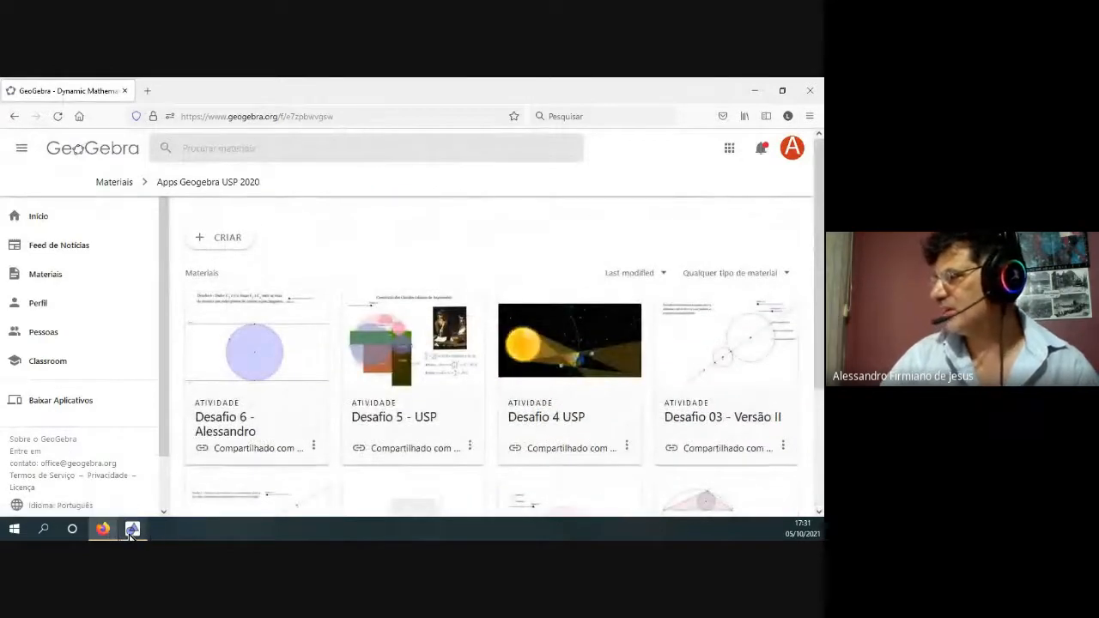
{"action": "left_click", "coordinate": [131, 530]}
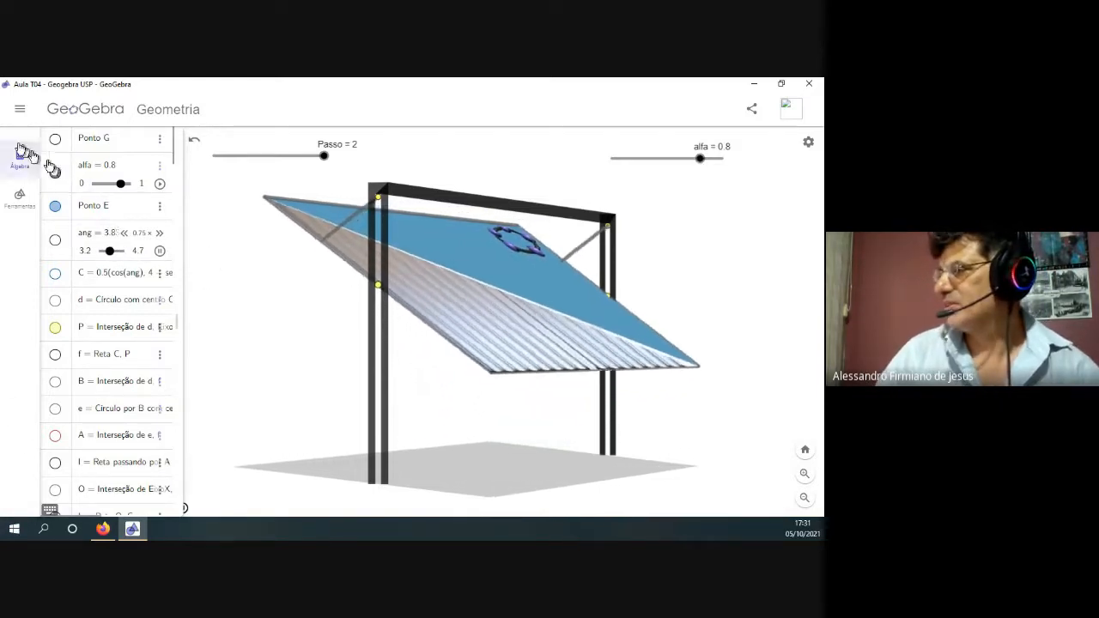
Save the gate construction online under the title Desafio 7 - USP with shared visibility
{"action": "left_click", "coordinate": [20, 110]}
{"action": "left_click", "coordinate": [75, 198]}
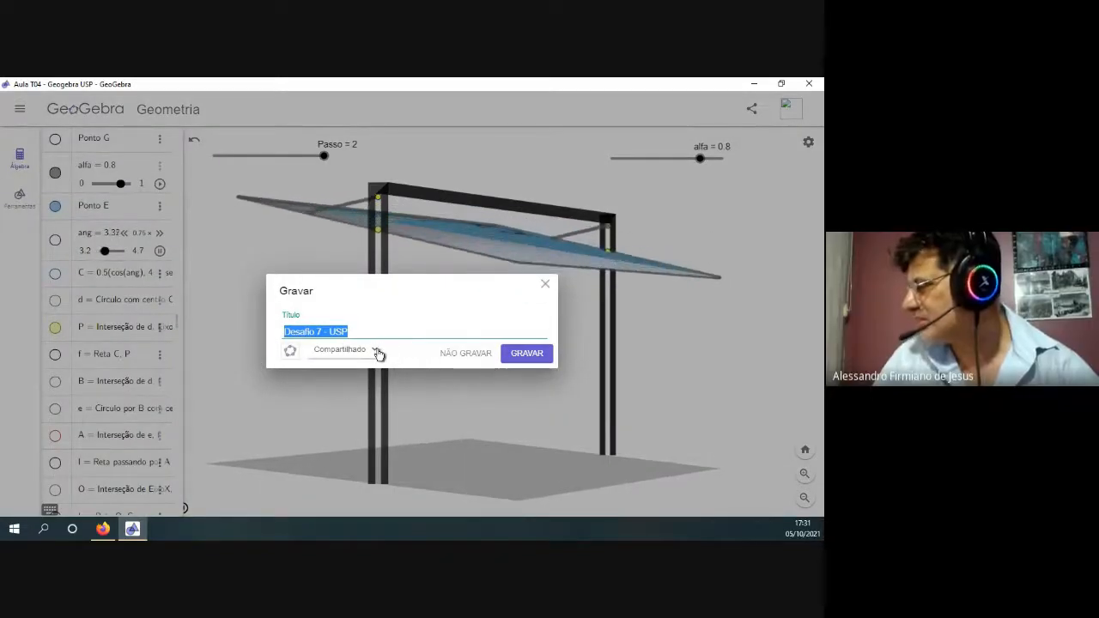
{"action": "left_click", "coordinate": [528, 357]}
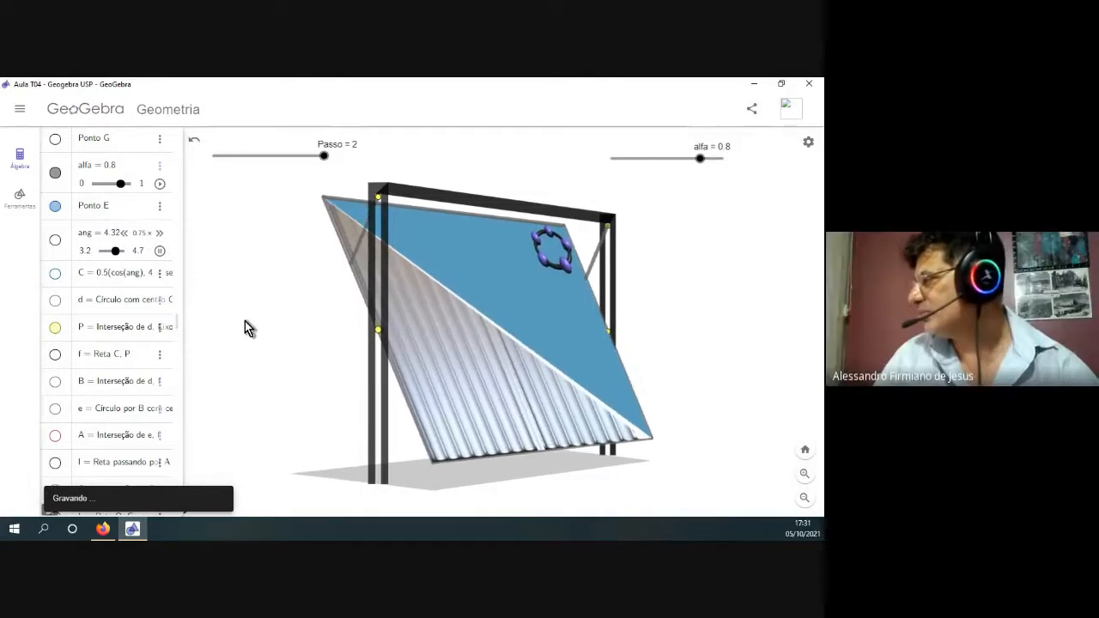
Copy the share link of the saved construction and pause the ang animation at 3.89
{"action": "left_click", "coordinate": [752, 108]}
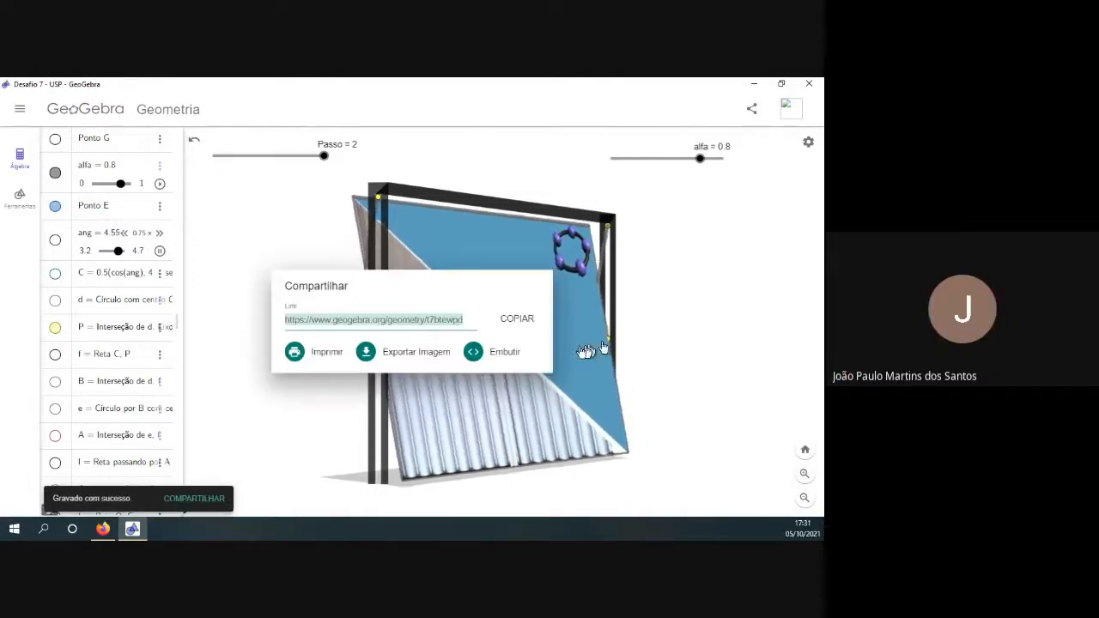
{"action": "left_click", "coordinate": [518, 323]}
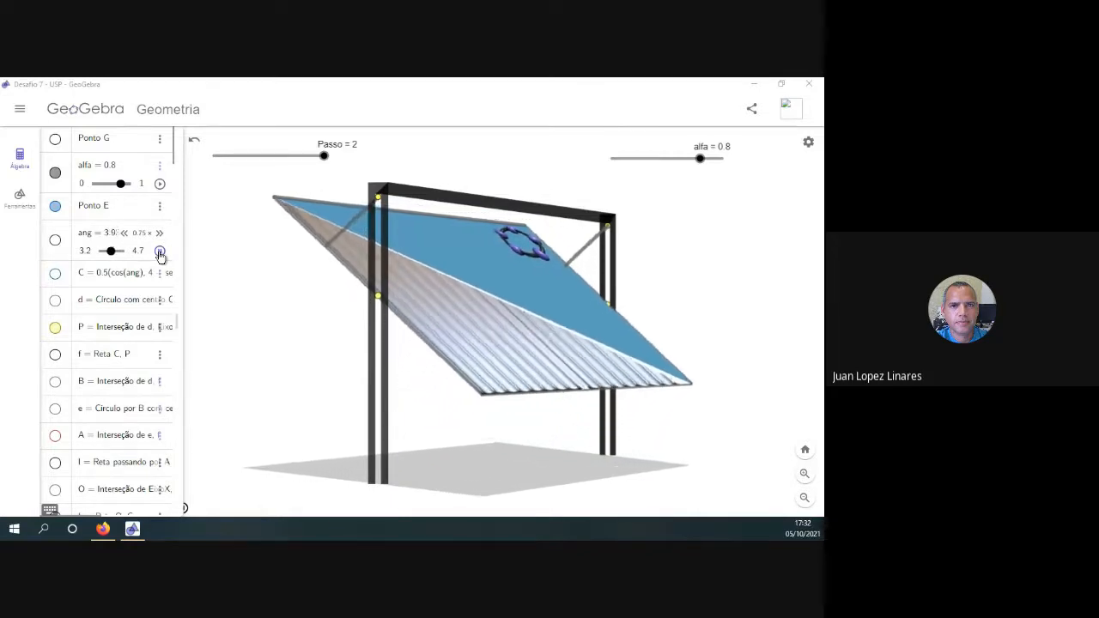
{"action": "left_click", "coordinate": [159, 252]}
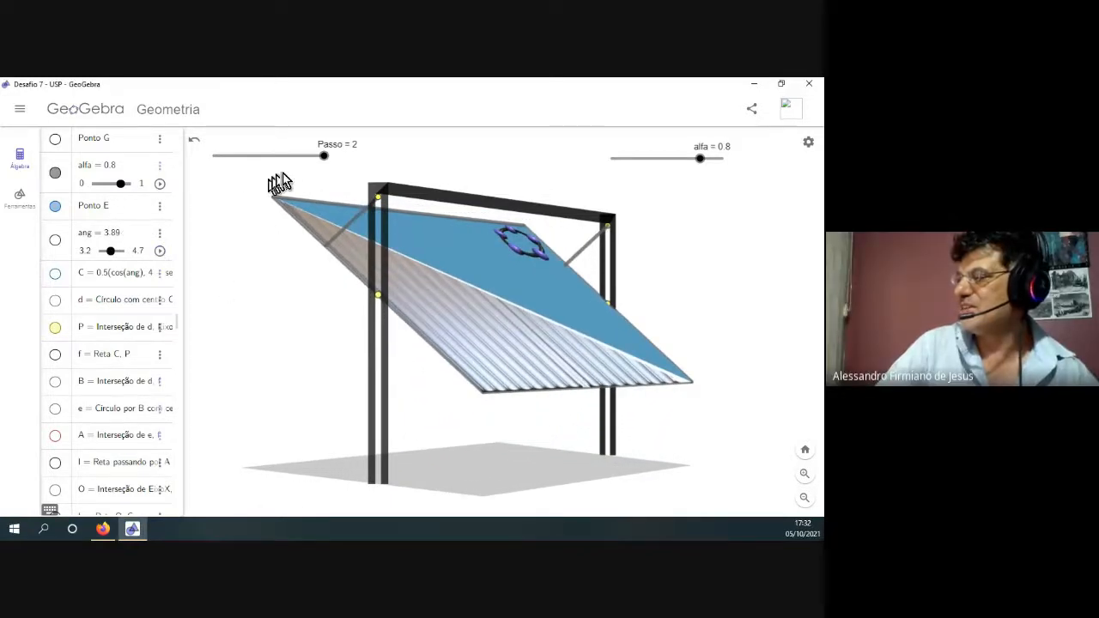
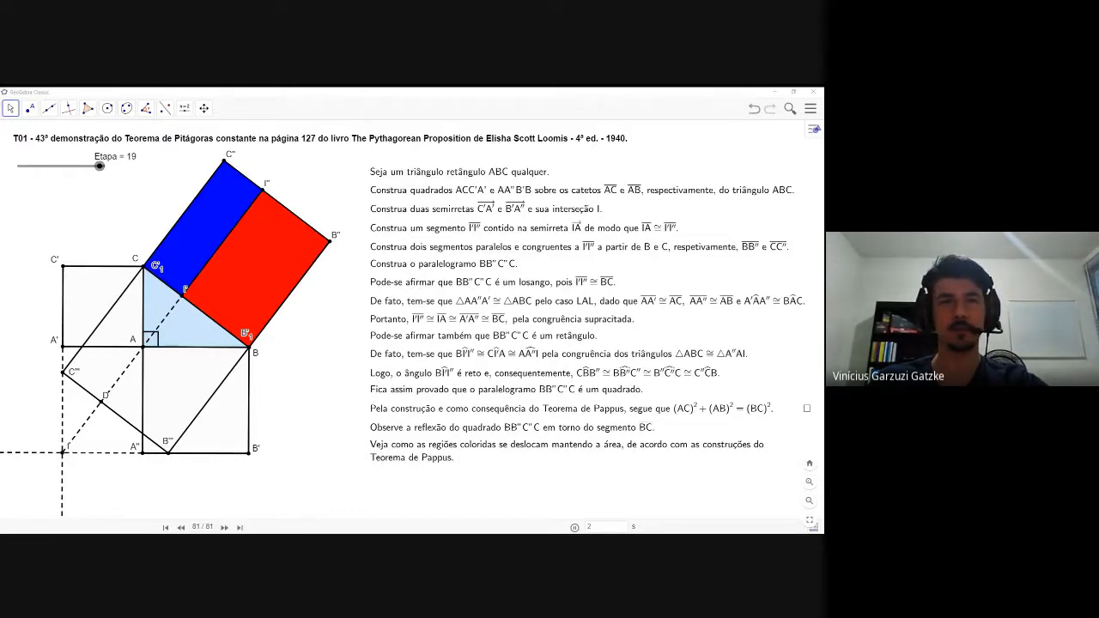
{"action": "key", "text": "alt+Tab"}
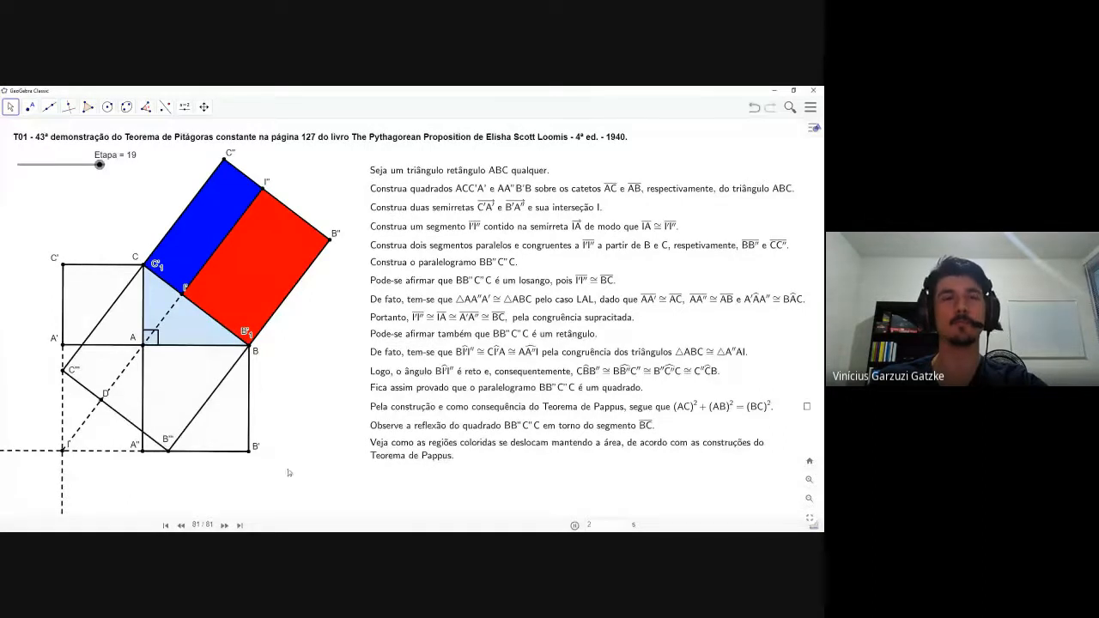
{"action": "key", "text": "alt+Tab"}
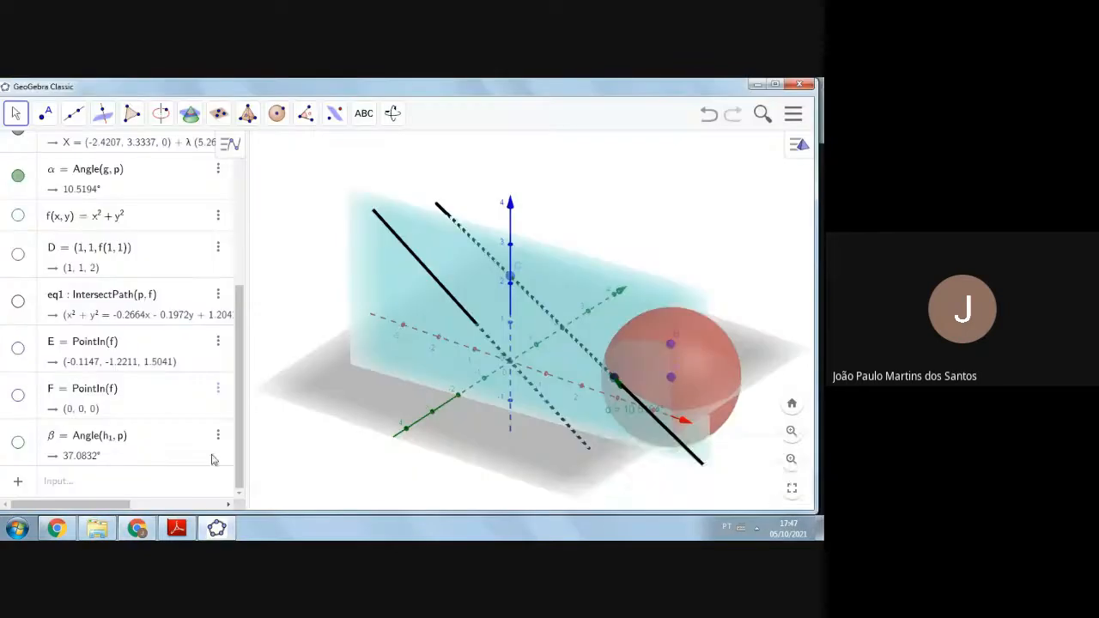
Examine from several directions the angle α between line g and plane p, together with the sphere and the definitions of P1, p and g
{"action": "left_click", "coordinate": [216, 528]}
{"action": "left_click_drag", "start_coordinate": [404, 343], "coordinate": [440, 371]}
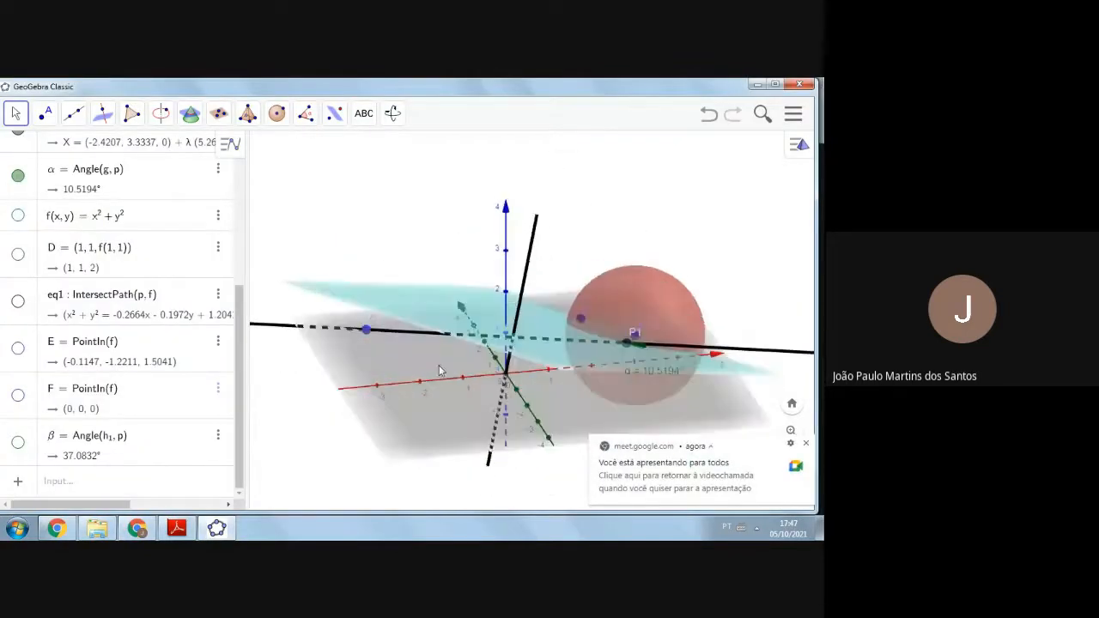
{"action": "left_click", "coordinate": [806, 445]}
{"action": "left_click_drag", "start_coordinate": [603, 412], "coordinate": [656, 370]}
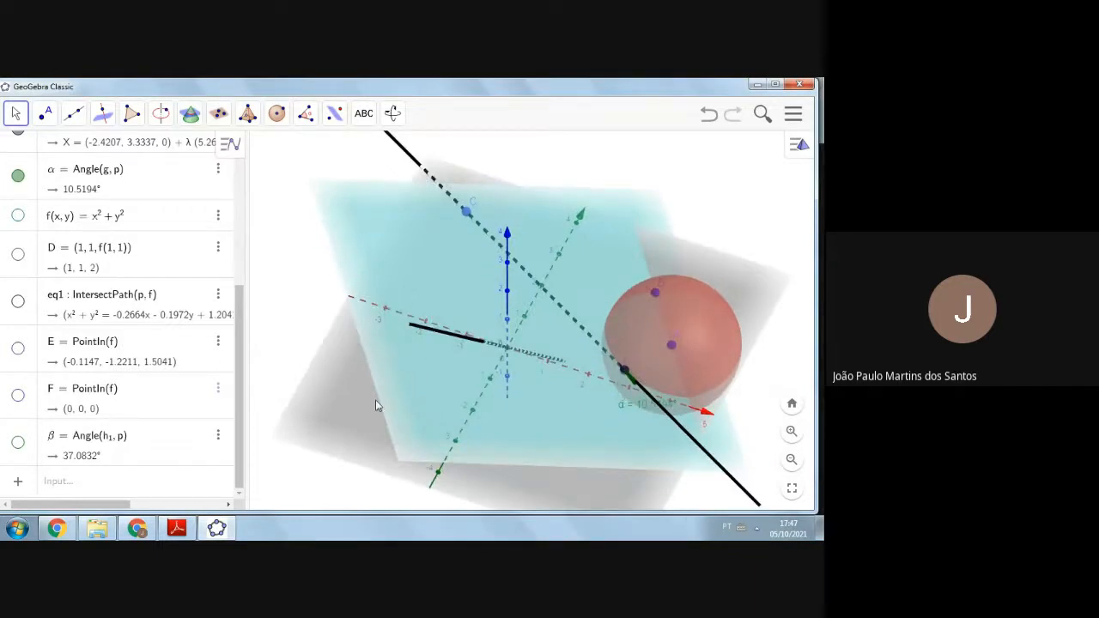
{"action": "left_click_drag", "start_coordinate": [353, 404], "coordinate": [388, 382]}
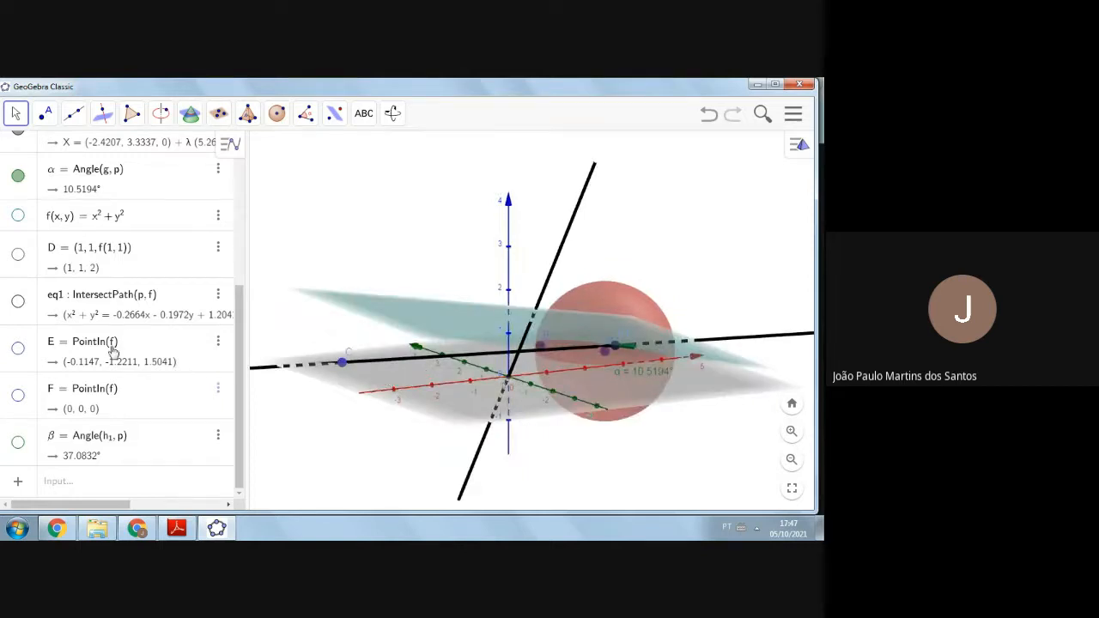
{"action": "scroll", "coordinate": [111, 350], "scroll_direction": "up", "scroll_amount": 3}
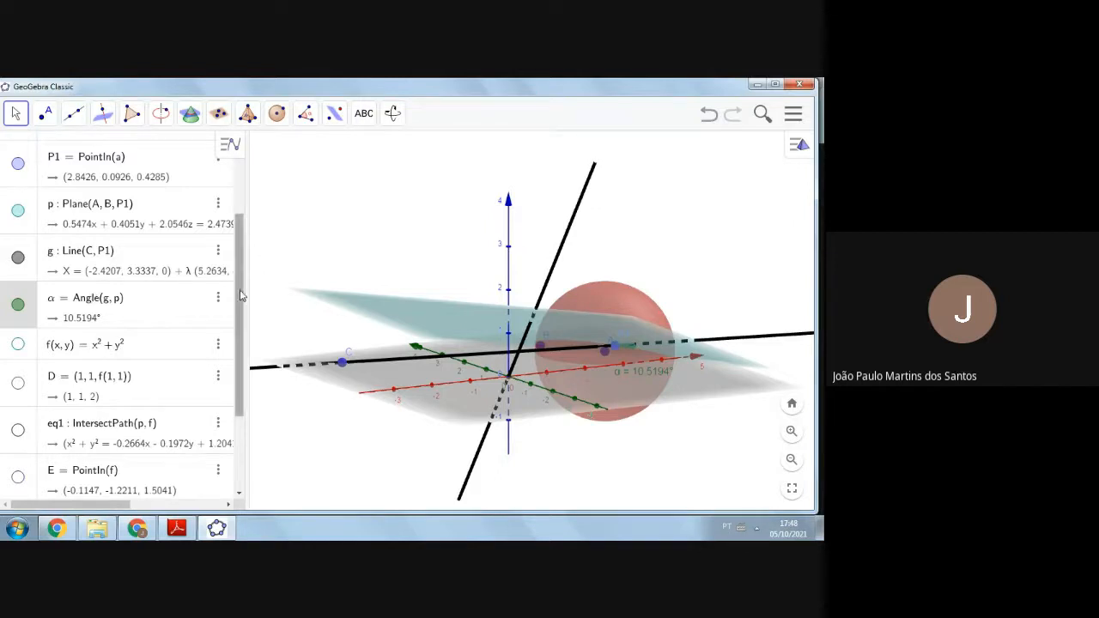
{"action": "left_click_drag", "start_coordinate": [536, 387], "coordinate": [606, 372]}
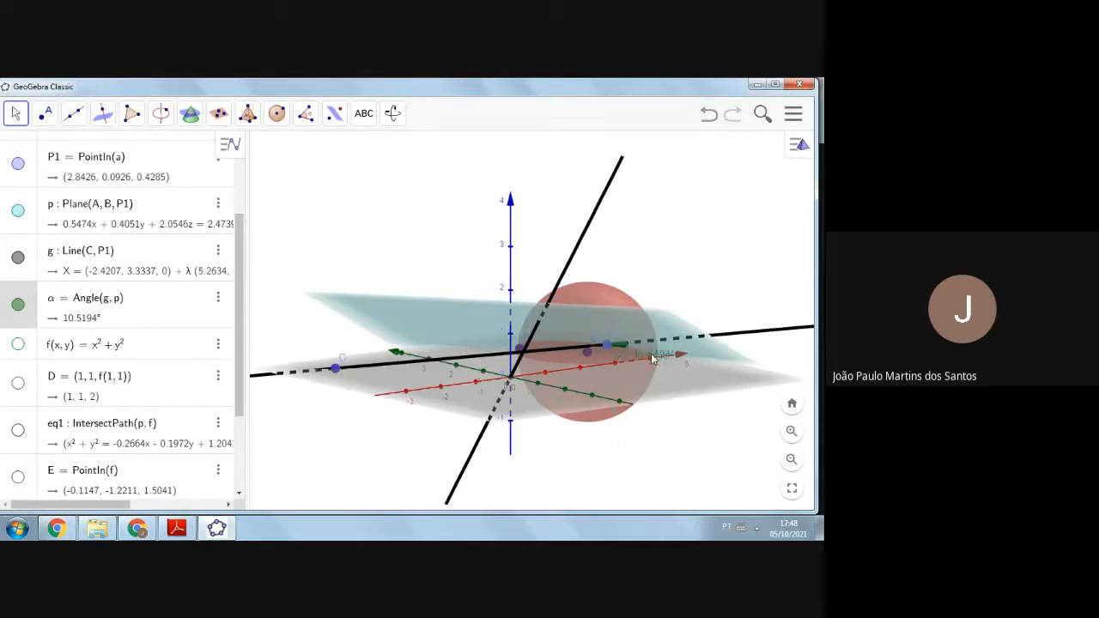
{"action": "left_click_drag", "start_coordinate": [656, 388], "coordinate": [579, 393]}
{"action": "left_click_drag", "start_coordinate": [413, 396], "coordinate": [367, 400]}
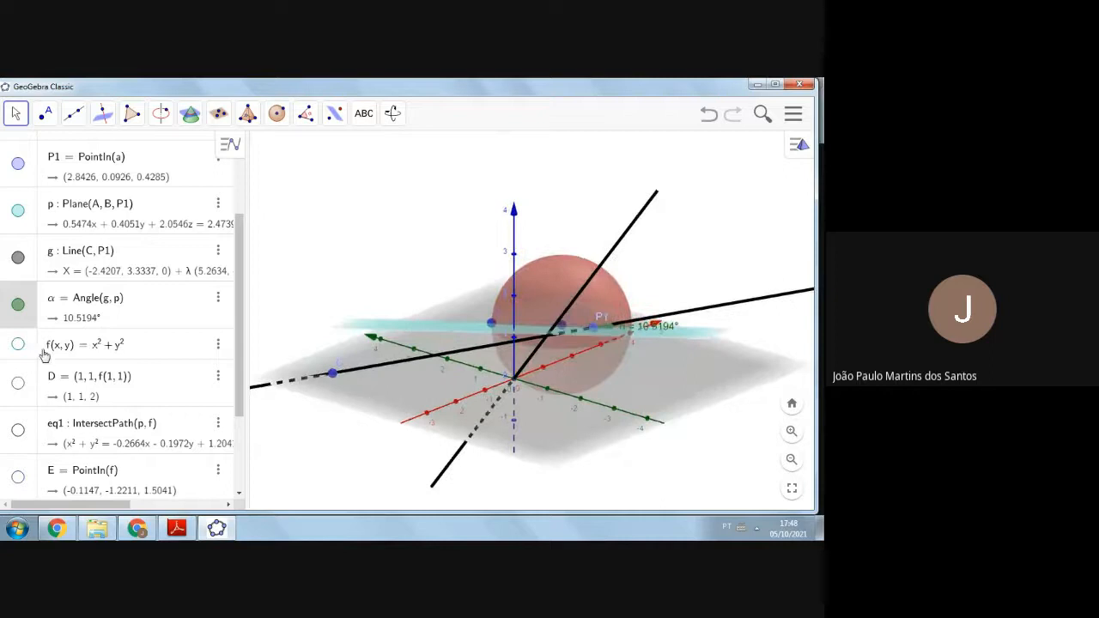
Show the paraboloid f(x, y) = x² + y², point D, the intersection curve eq1 of p and f, and points E and F
{"action": "left_click", "coordinate": [18, 345]}
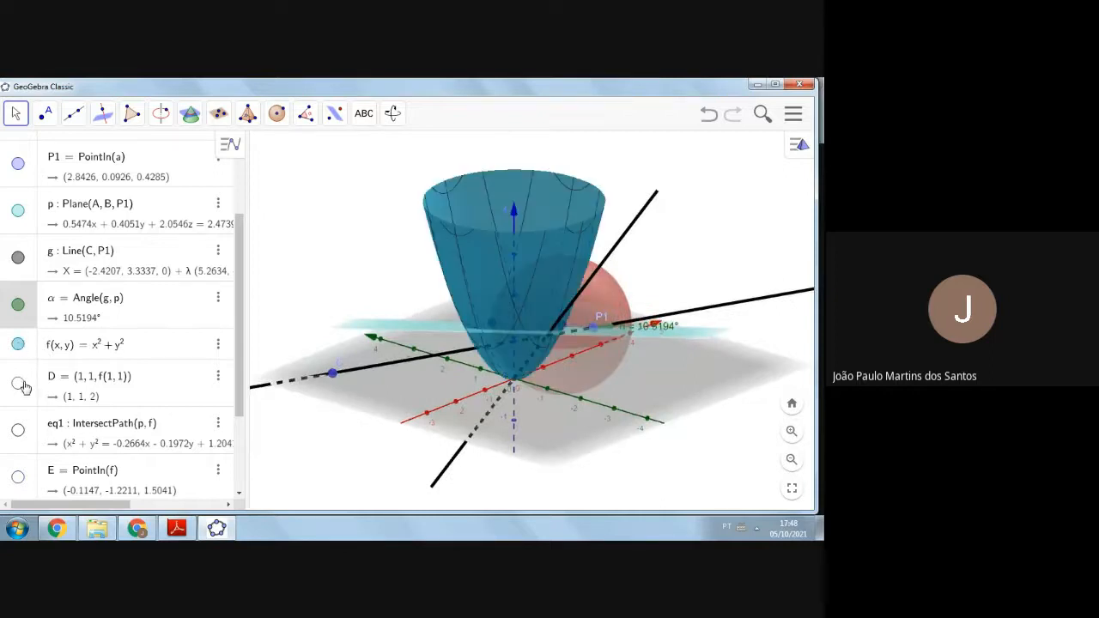
{"action": "scroll", "coordinate": [20, 388], "scroll_direction": "down", "scroll_amount": 3}
{"action": "left_click", "coordinate": [18, 302]}
{"action": "left_click", "coordinate": [18, 349]}
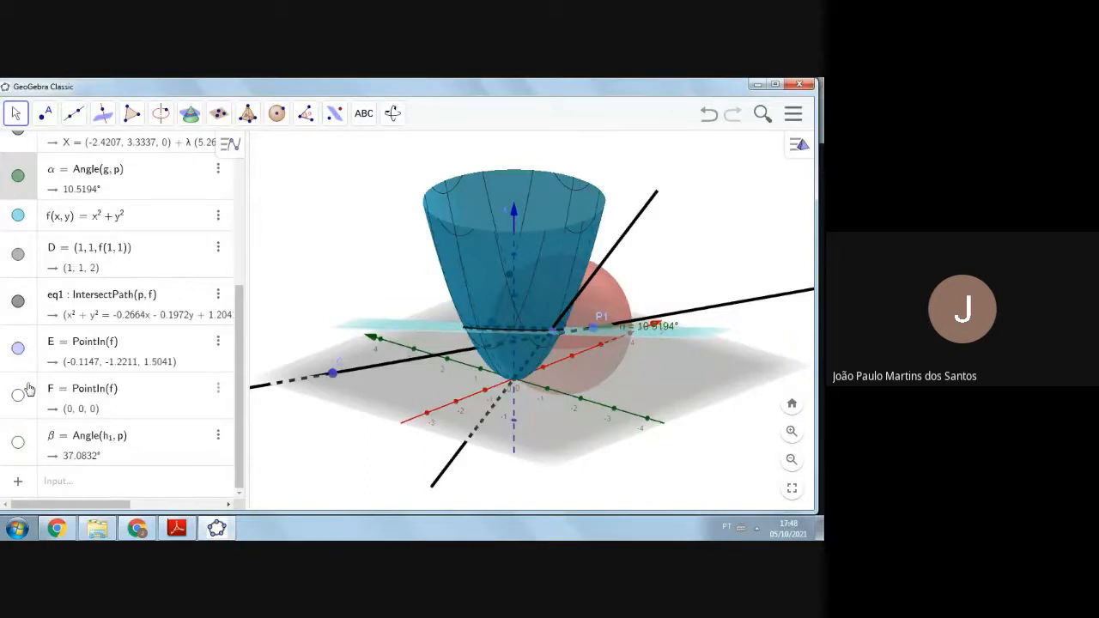
{"action": "left_click", "coordinate": [18, 396]}
Show the angle β between line h₁ and plane p and inspect it from several directions
{"action": "left_click_drag", "start_coordinate": [577, 399], "coordinate": [534, 371]}
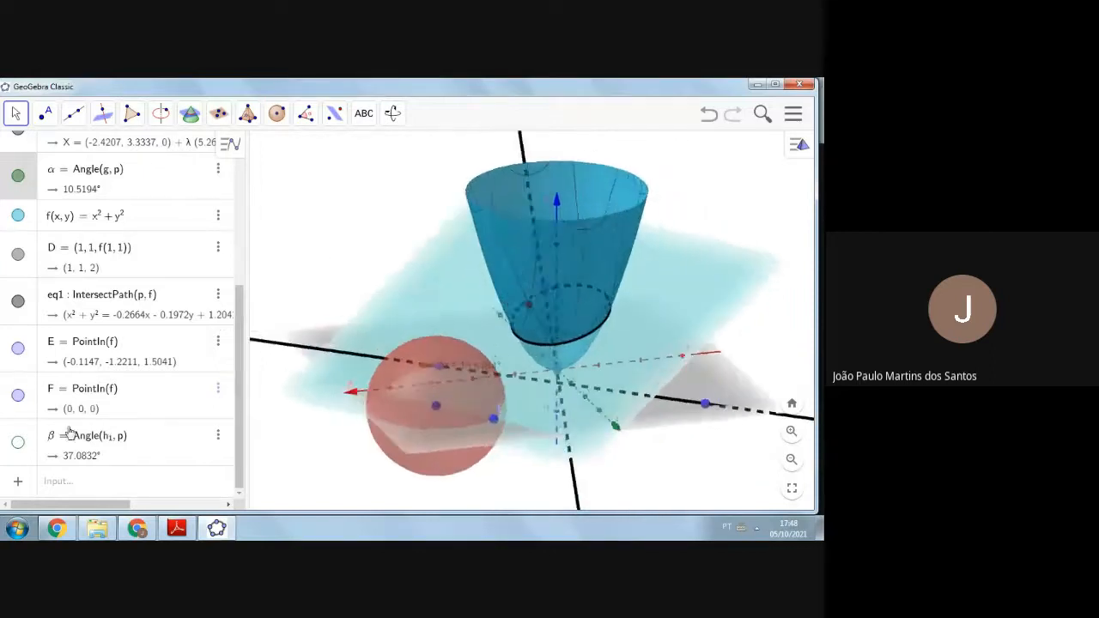
{"action": "left_click", "coordinate": [18, 442]}
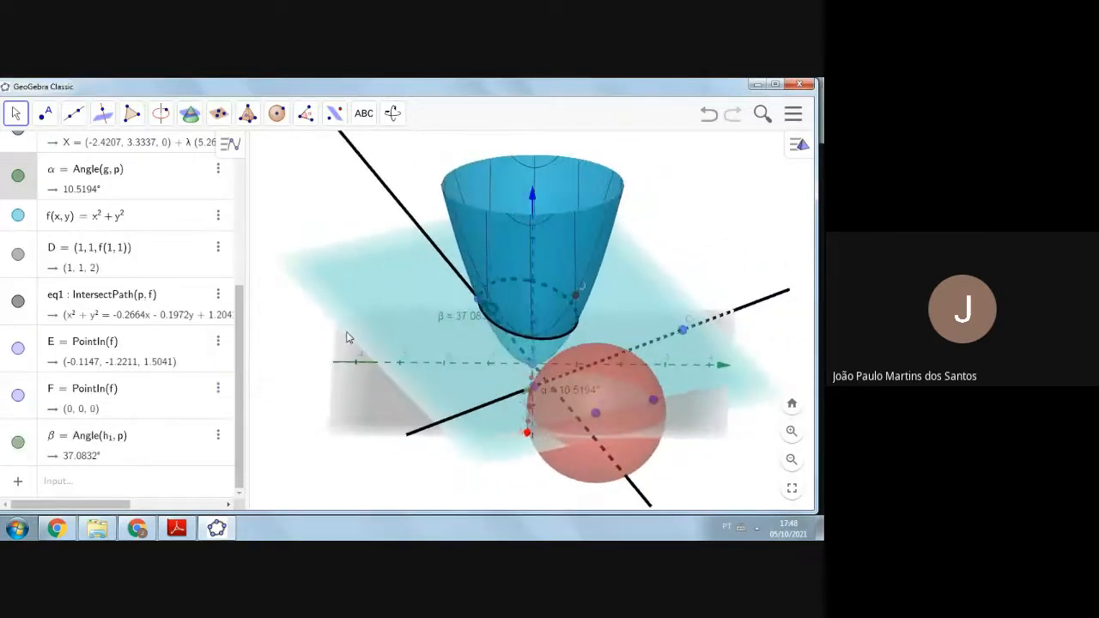
{"action": "left_click_drag", "start_coordinate": [382, 319], "coordinate": [412, 310]}
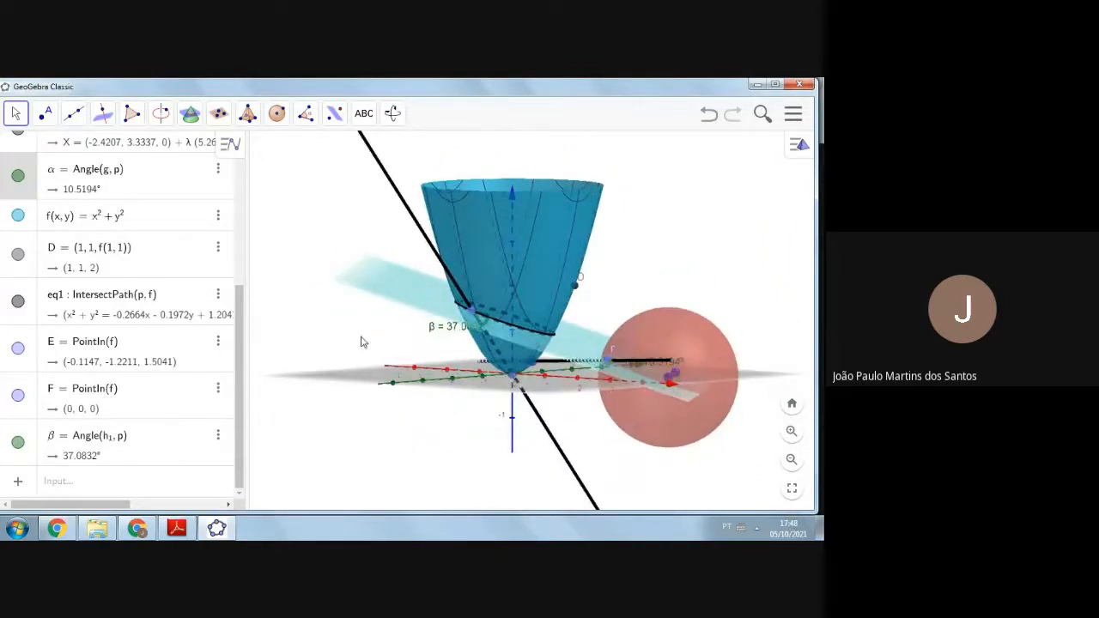
{"action": "left_click_drag", "start_coordinate": [443, 333], "coordinate": [477, 358]}
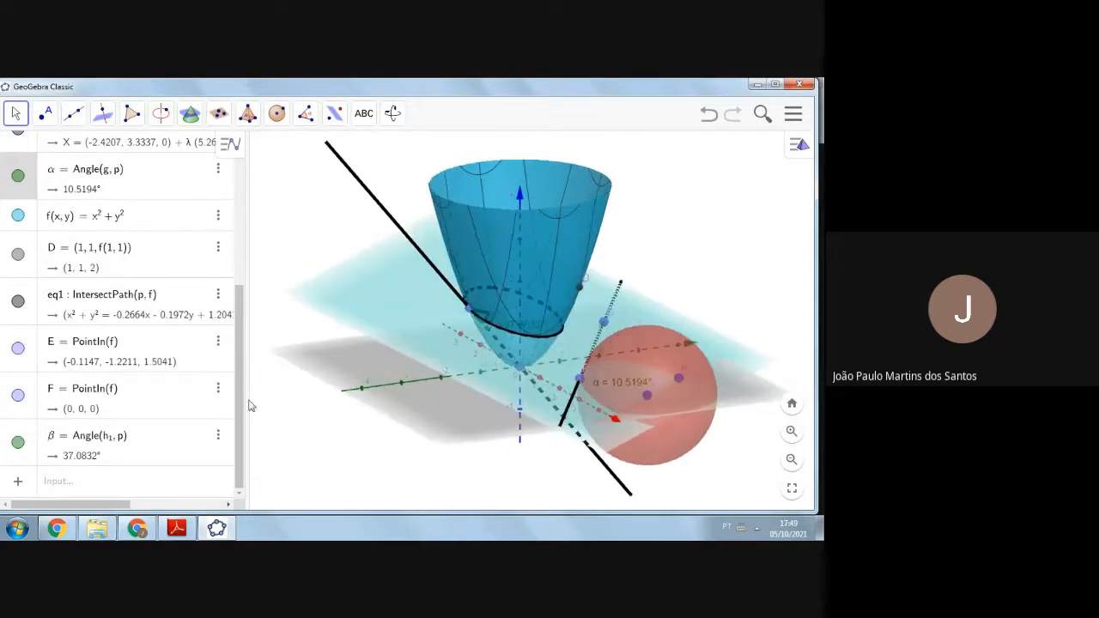
Look up the suggested argument forms of the Angle command by entering Angl, and clear the entry
{"action": "left_click", "coordinate": [120, 490]}
{"action": "type", "text": "Angl"}
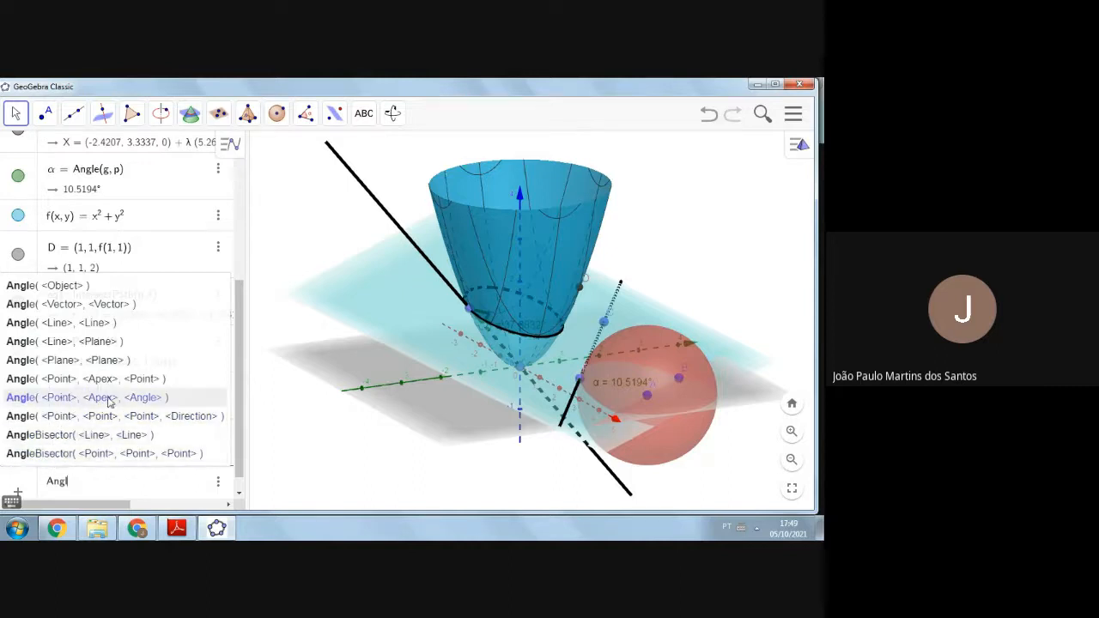
{"action": "left_click", "coordinate": [158, 488]}
{"action": "key", "text": "BackSpace"}
{"action": "key", "text": "BackSpace"}
{"action": "key", "text": "BackSpace"}
{"action": "key", "text": "BackSpace"}
Check the call's chat messages in Google Meet and return to the 3D construction in GeoGebra
{"action": "left_click_drag", "start_coordinate": [449, 429], "coordinate": [591, 383]}
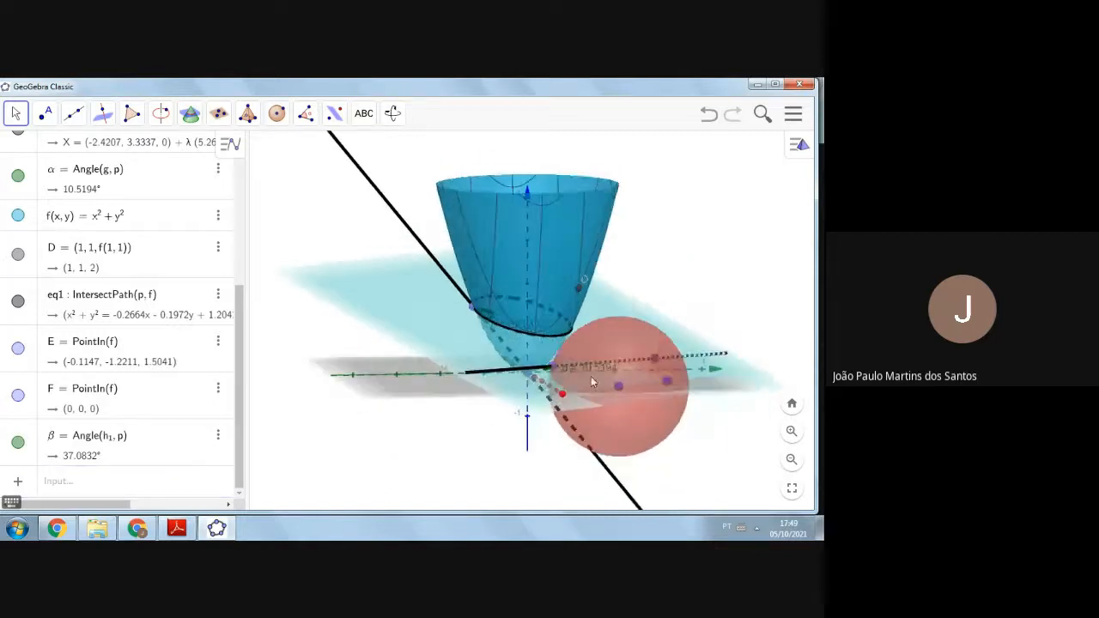
{"action": "left_click_drag", "start_coordinate": [386, 424], "coordinate": [444, 426]}
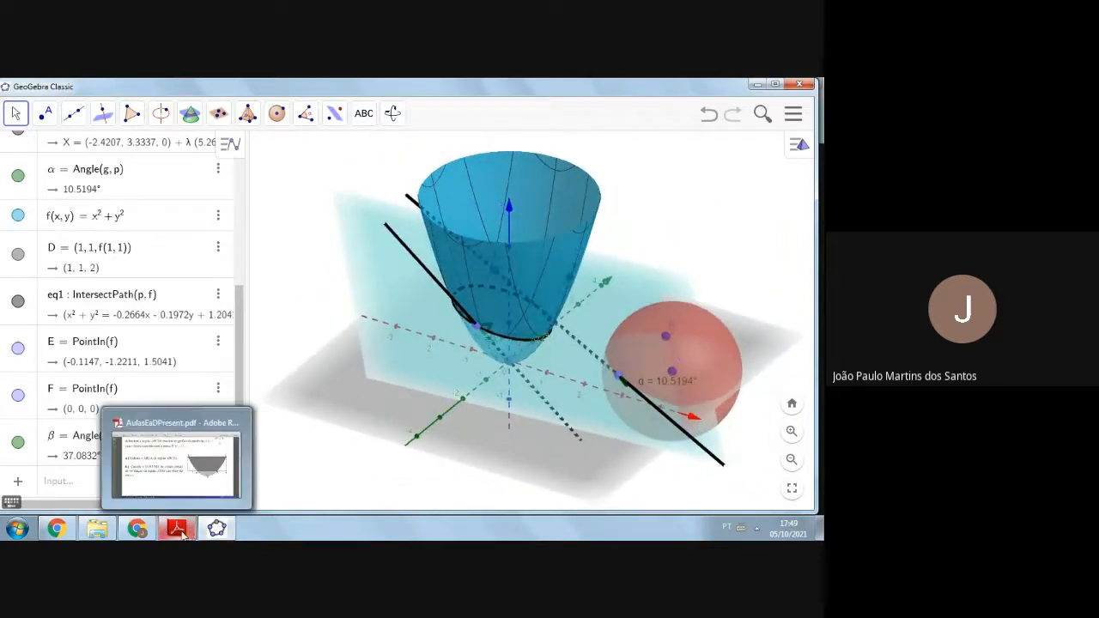
{"action": "left_click", "coordinate": [136, 530]}
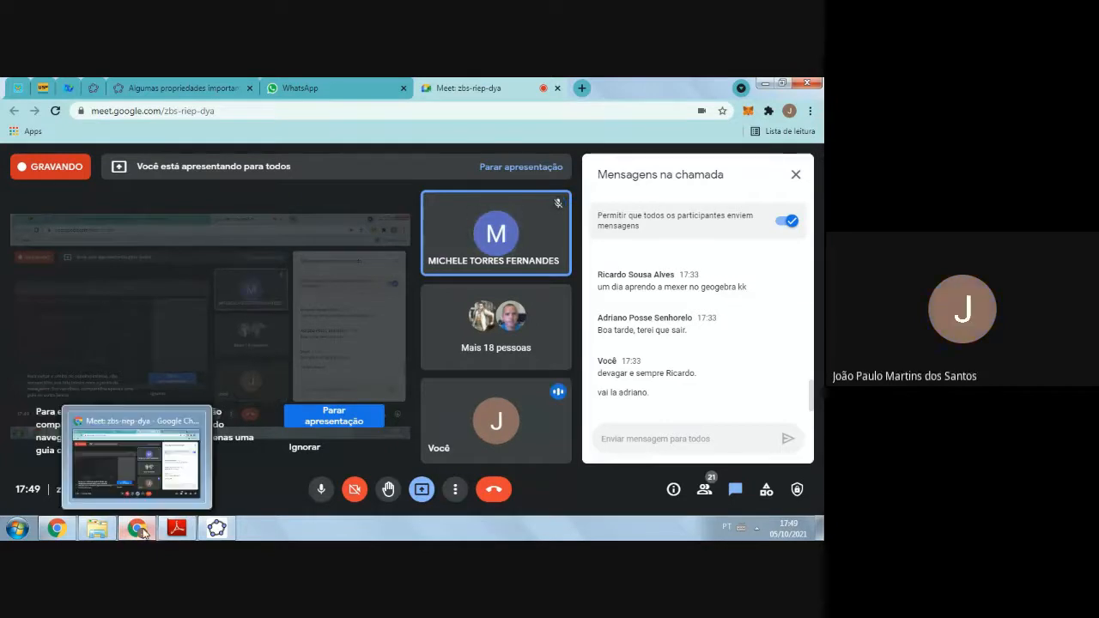
{"action": "mouse_move", "coordinate": [217, 529]}
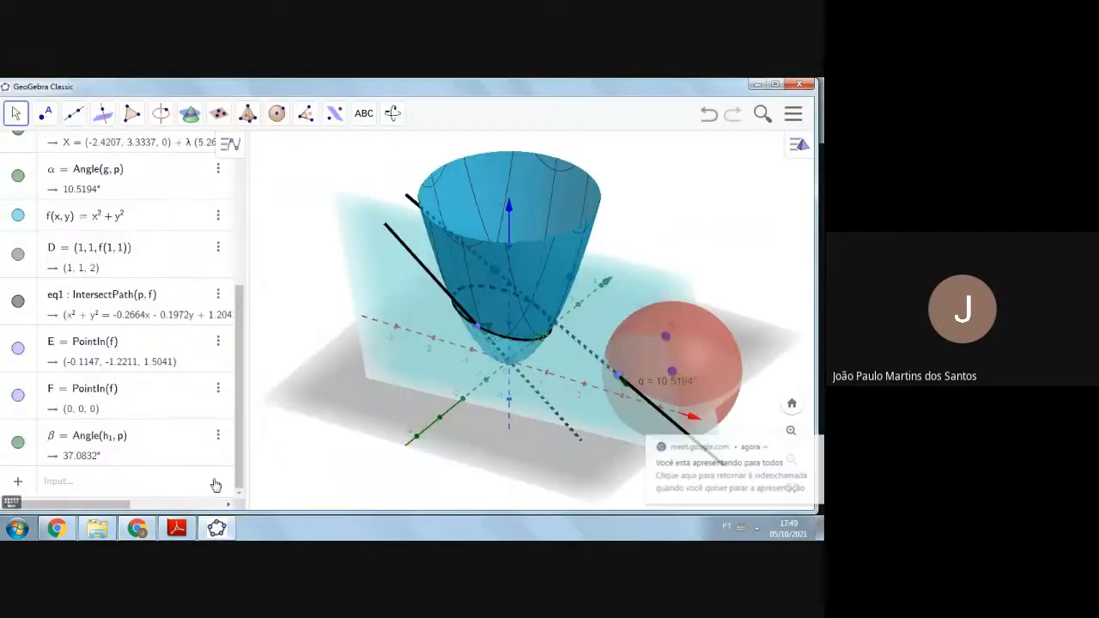
{"action": "left_click", "coordinate": [215, 487]}
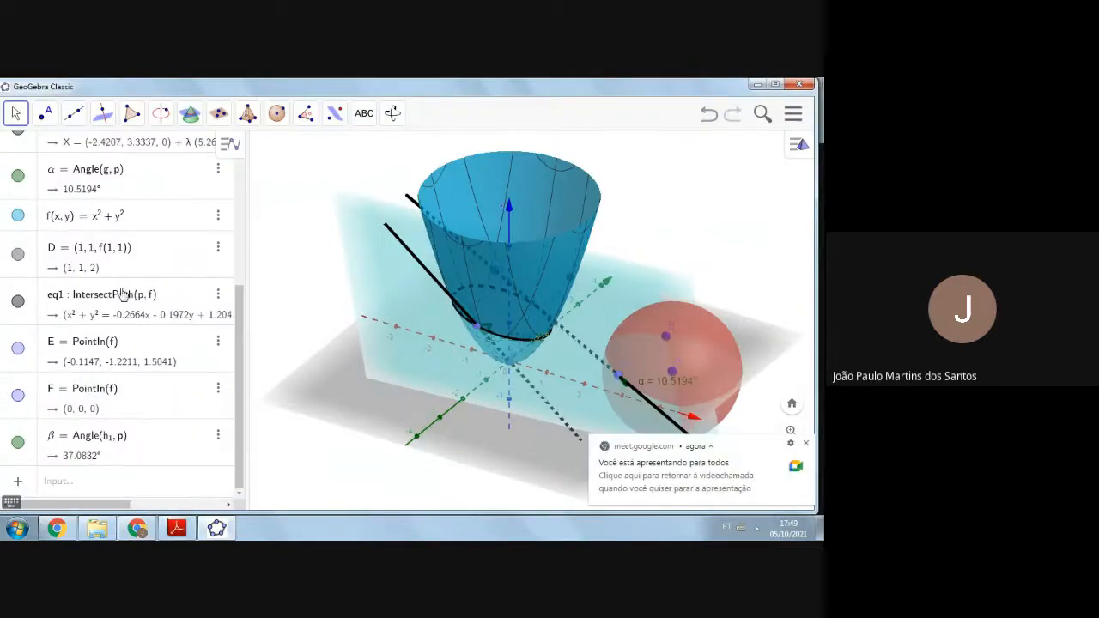
Select the paraboloid f(x, y) = x² + y² to highlight it in the 3D view, and dismiss the meeting notification
{"action": "scroll", "coordinate": [123, 284], "scroll_direction": "up", "scroll_amount": 2}
{"action": "left_click", "coordinate": [26, 287]}
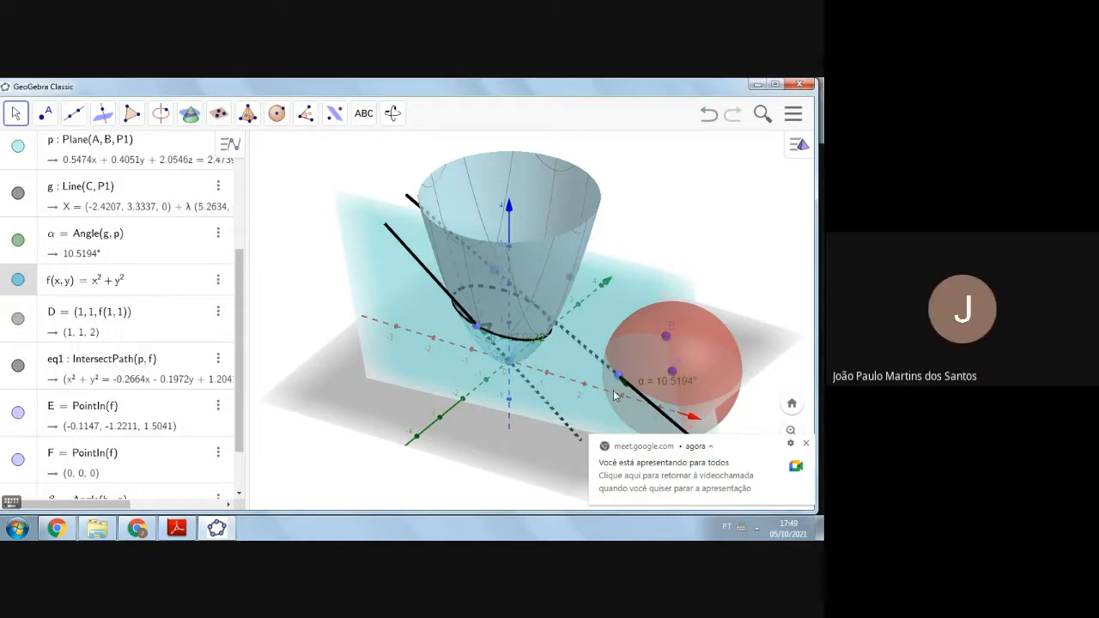
{"action": "left_click", "coordinate": [805, 443]}
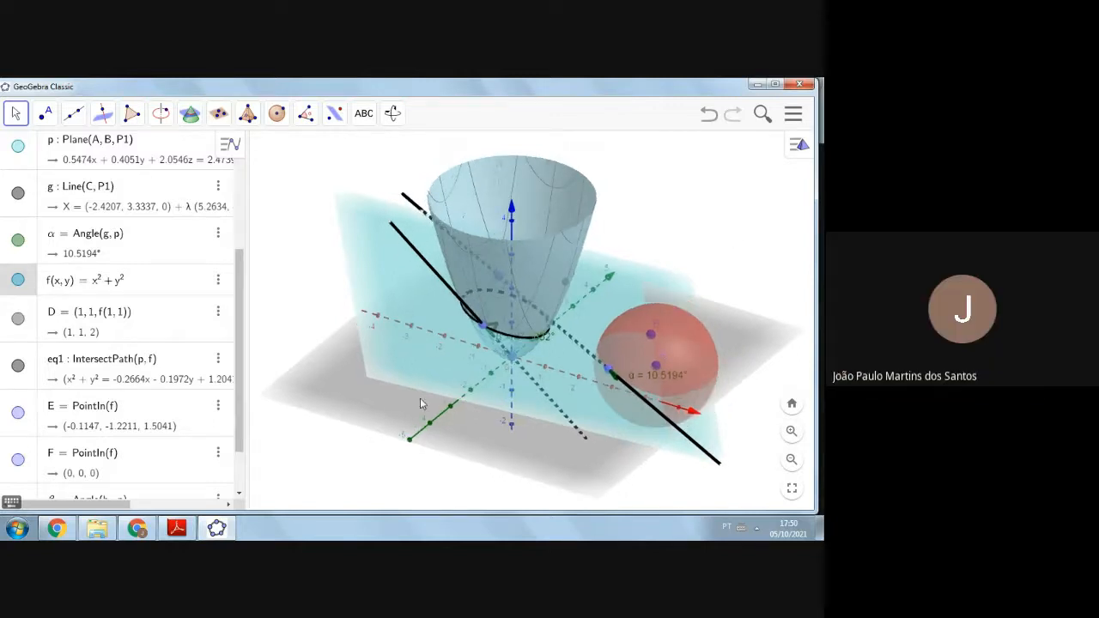
Switch from the 3D construction to the Google Meet call and stop presenting the screen
{"action": "left_click_drag", "start_coordinate": [448, 414], "coordinate": [361, 417]}
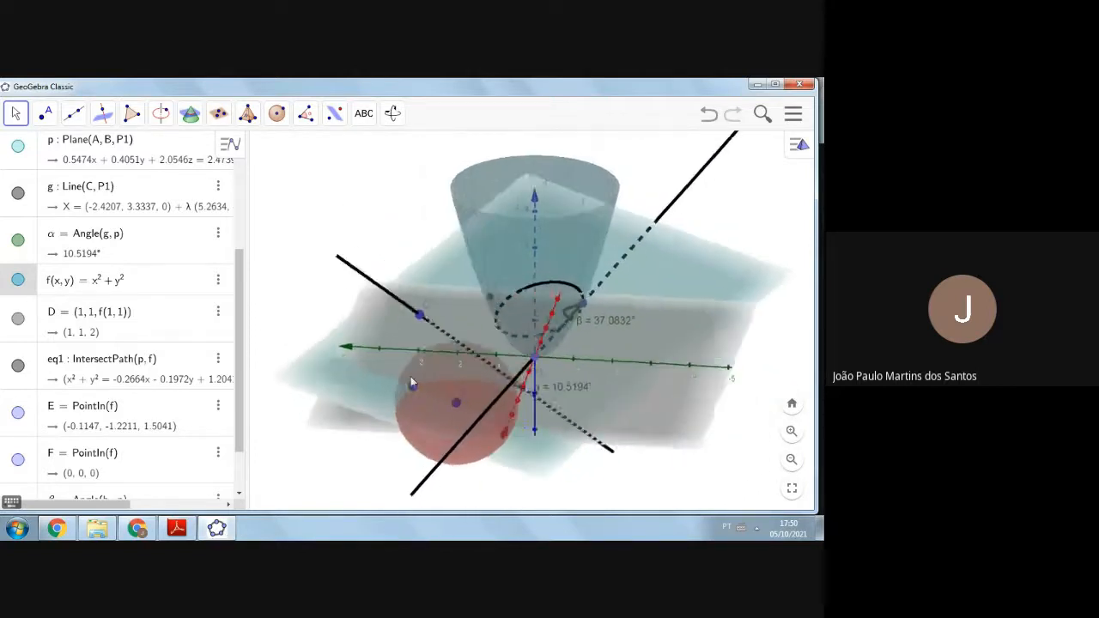
{"action": "left_click", "coordinate": [151, 529]}
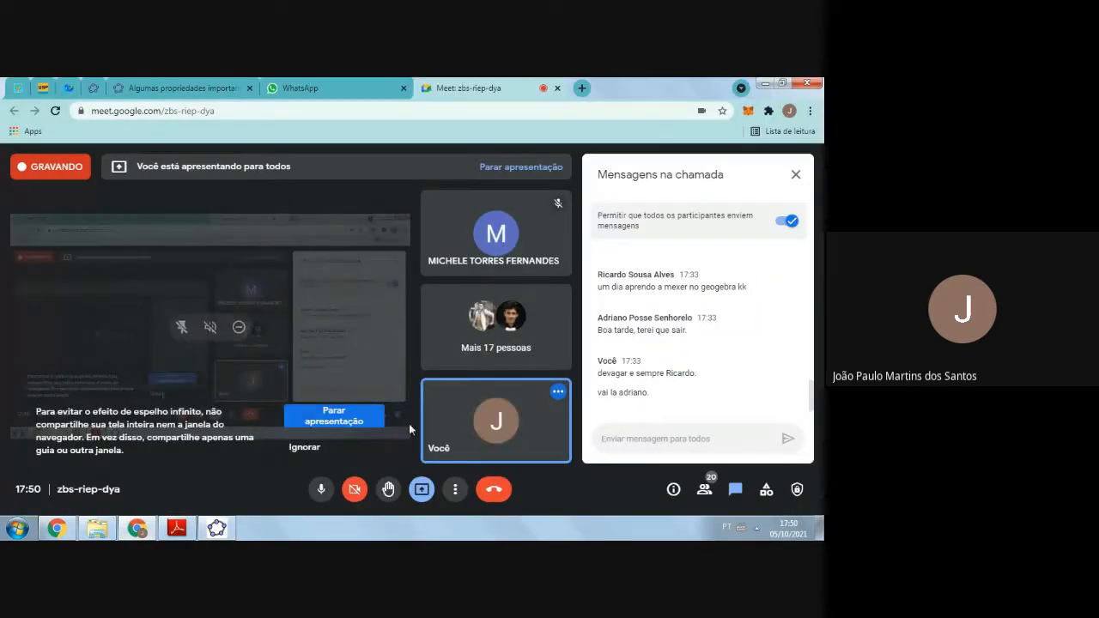
{"action": "left_click", "coordinate": [347, 426]}
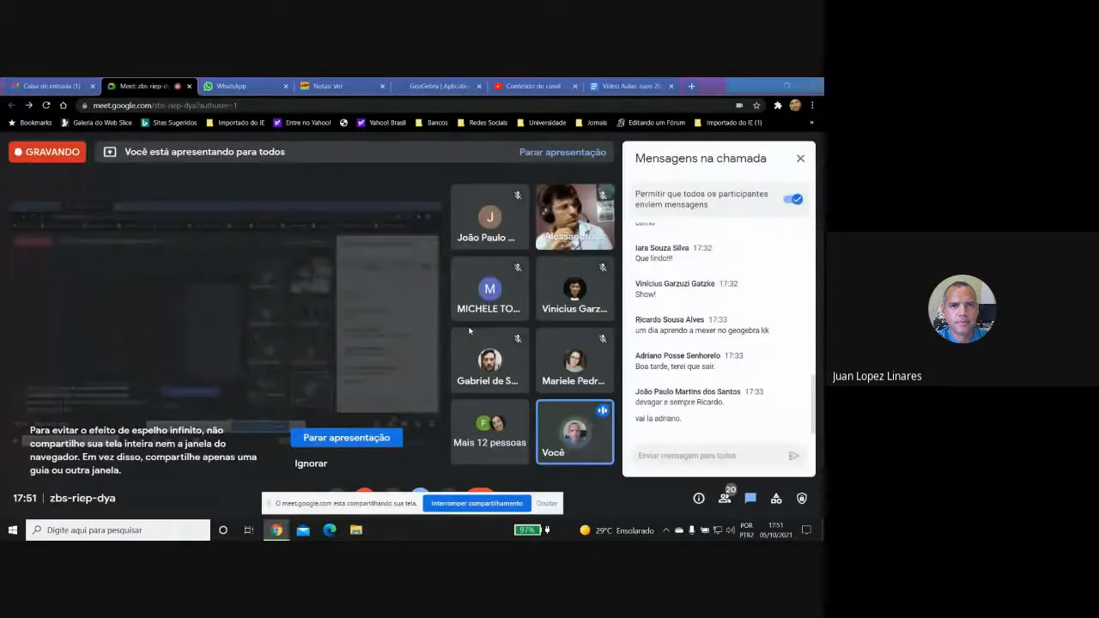
Hide the screen-sharing notice and open a blank GeoGebra Clássico worksheet from the GeoGebra website
{"action": "left_click", "coordinate": [546, 504]}
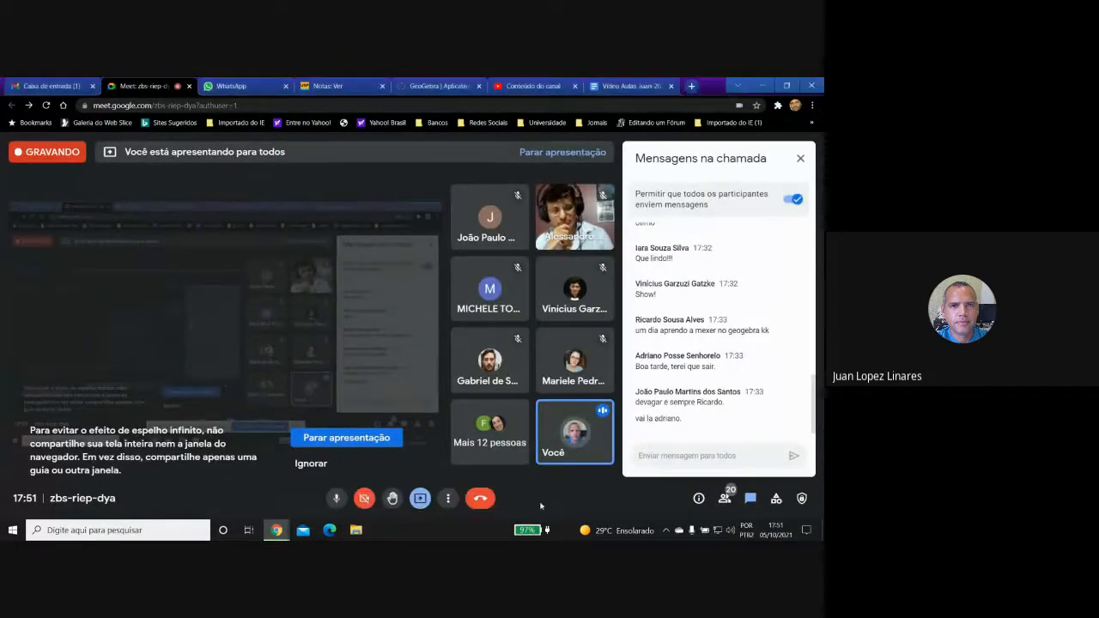
{"action": "left_click", "coordinate": [438, 87]}
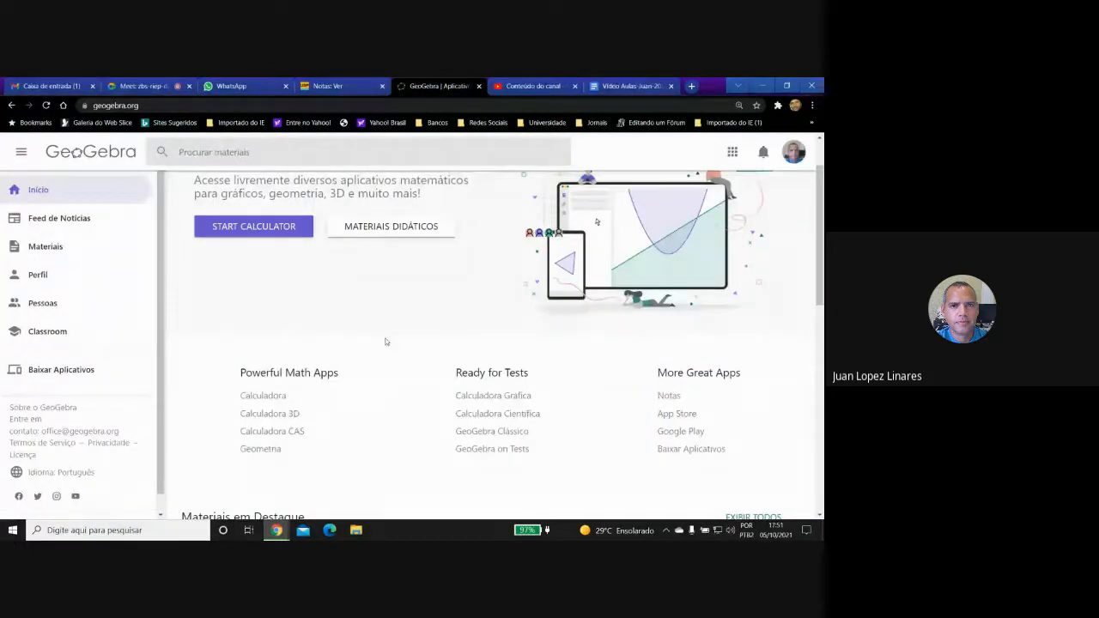
{"action": "left_click", "coordinate": [471, 434]}
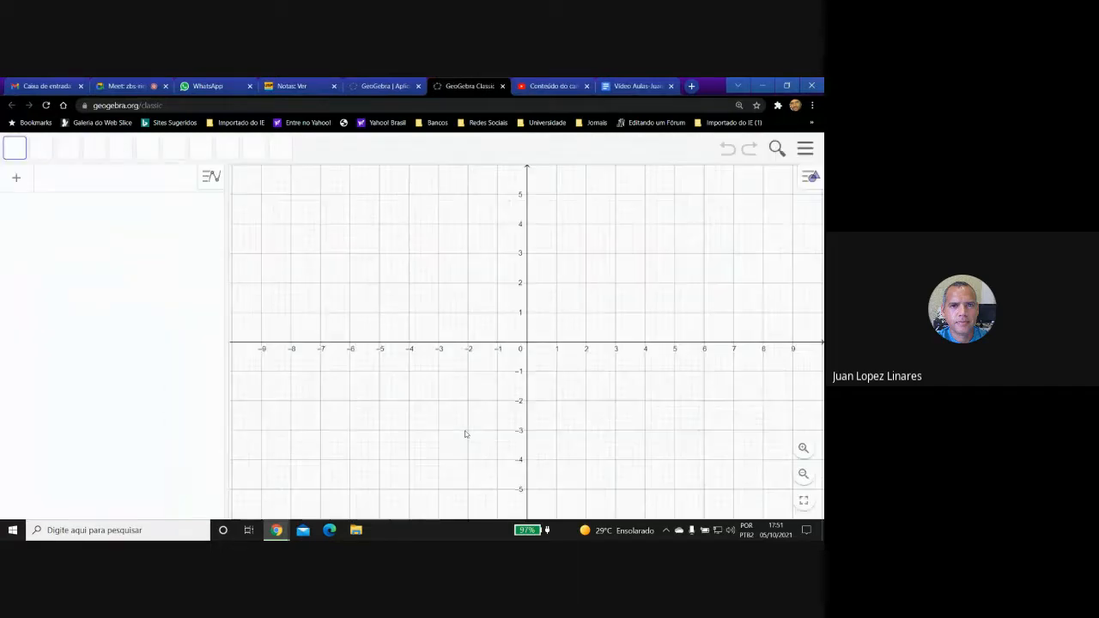
Draw a horizontal line through the points A = (-2, 2) and B = (9, 2)
{"action": "left_click", "coordinate": [610, 234]}
{"action": "left_click_drag", "start_coordinate": [566, 252], "coordinate": [360, 347]}
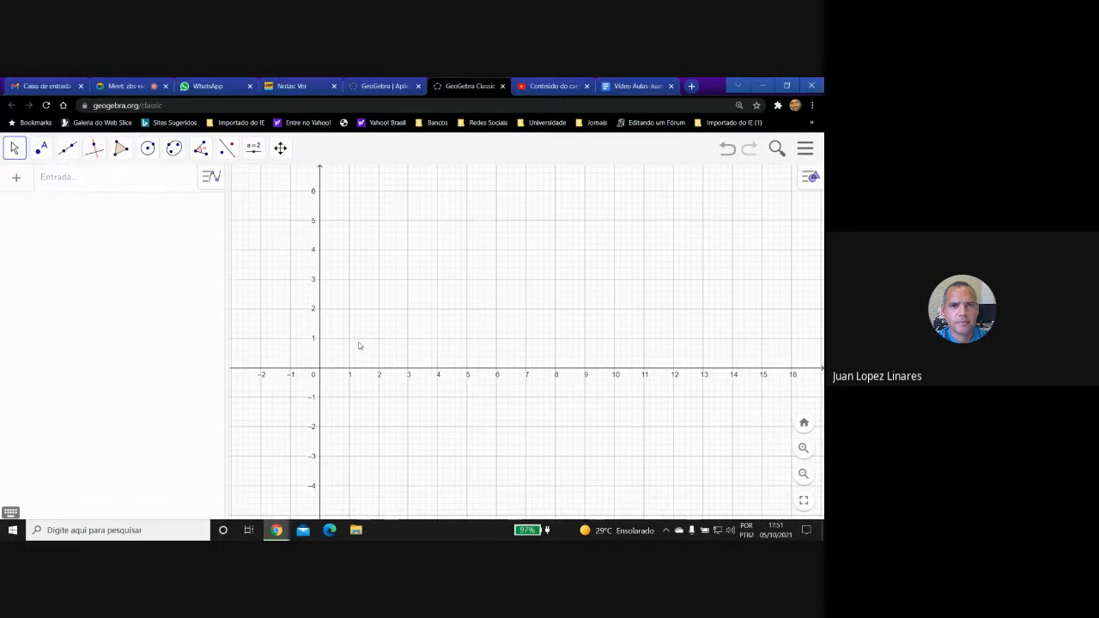
{"action": "left_click", "coordinate": [67, 152]}
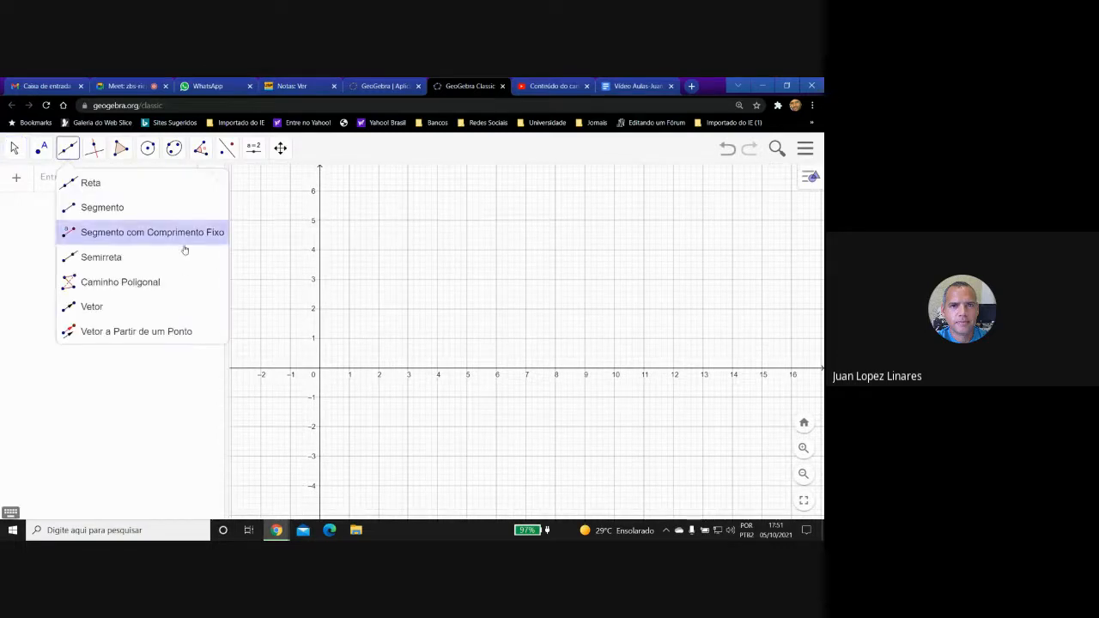
{"action": "left_click", "coordinate": [120, 282]}
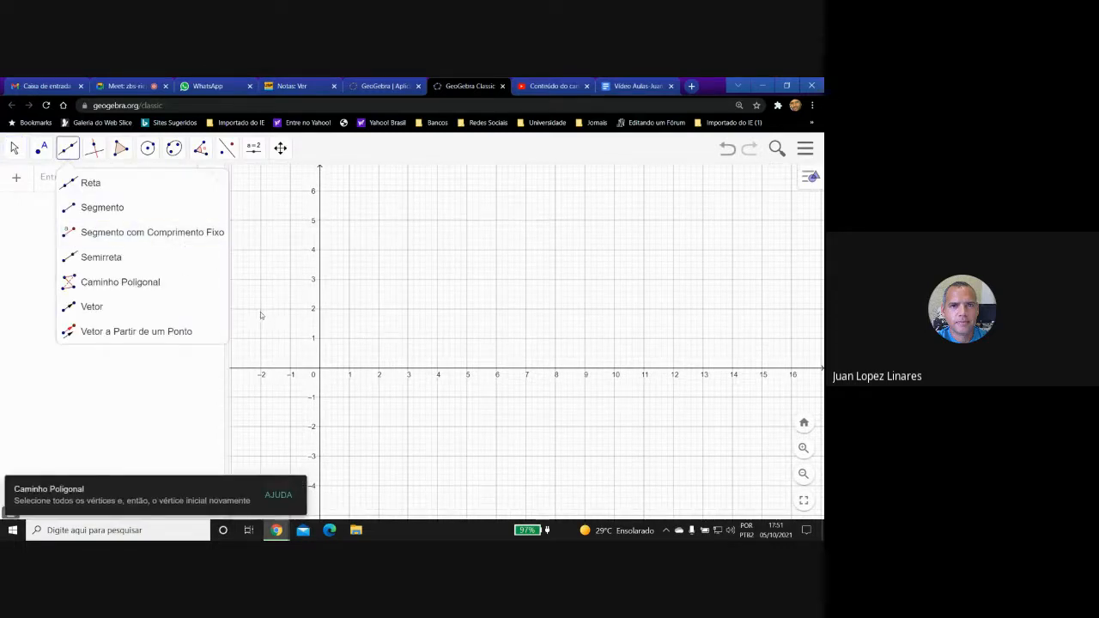
{"action": "left_click", "coordinate": [262, 312]}
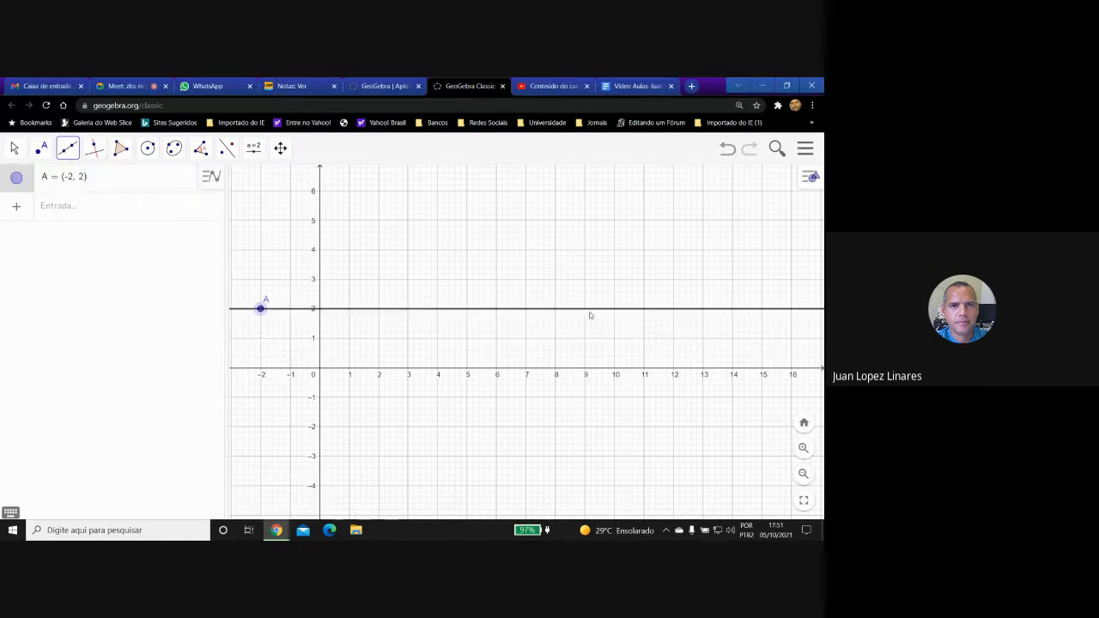
{"action": "left_click", "coordinate": [586, 311]}
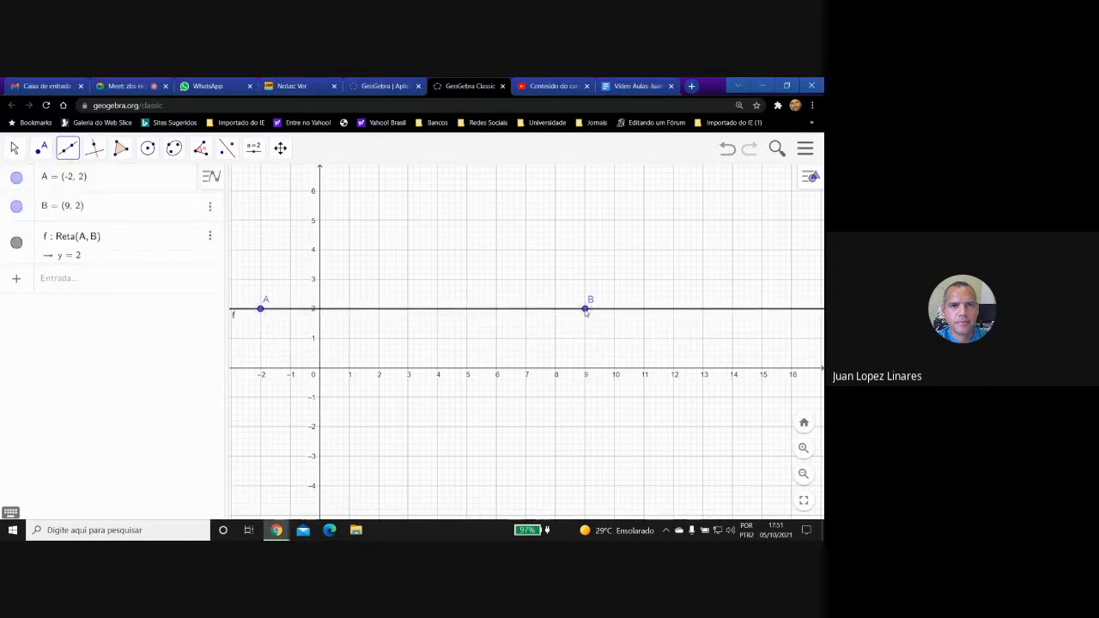
{"action": "left_click", "coordinate": [15, 148]}
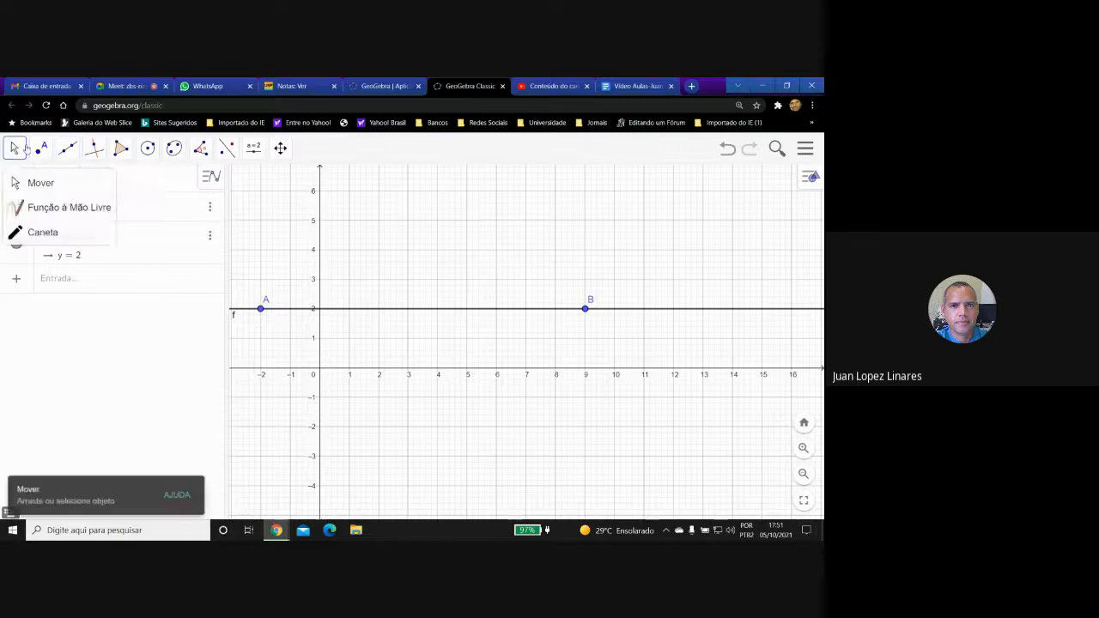
Hide the axes and the grid in the graphics view
{"action": "left_click", "coordinate": [121, 148]}
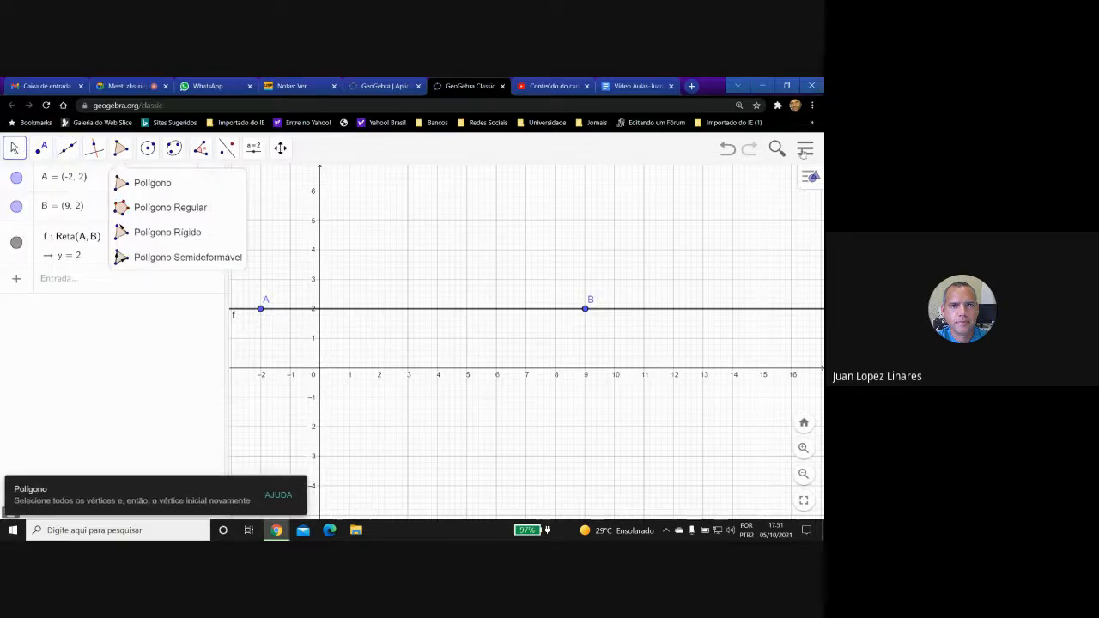
{"action": "left_click", "coordinate": [771, 196]}
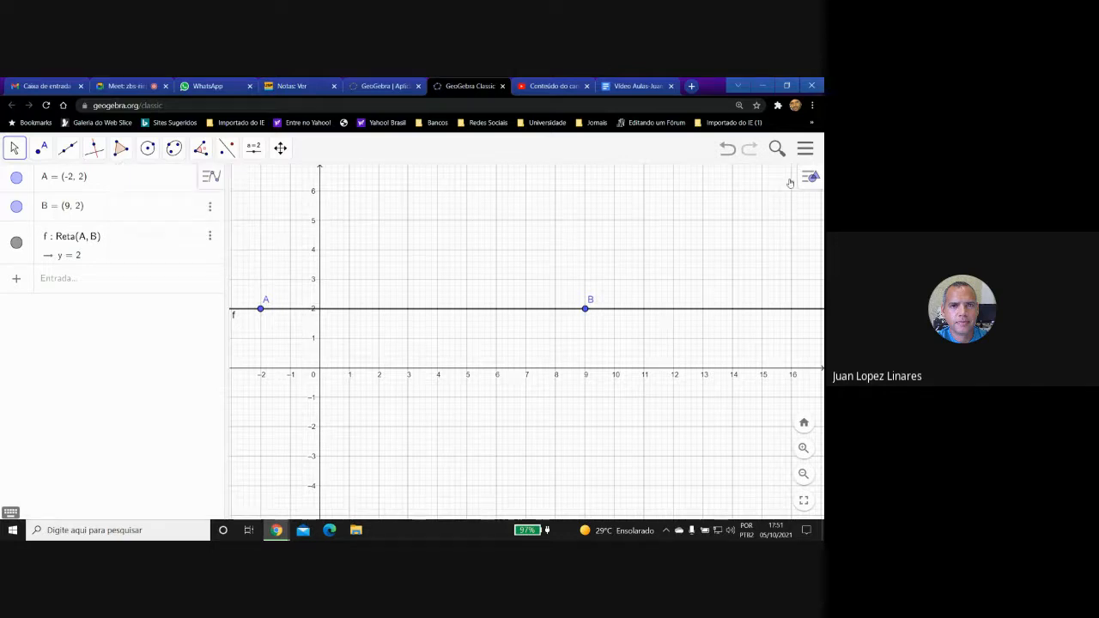
{"action": "left_click", "coordinate": [803, 178]}
{"action": "left_click", "coordinate": [676, 176]}
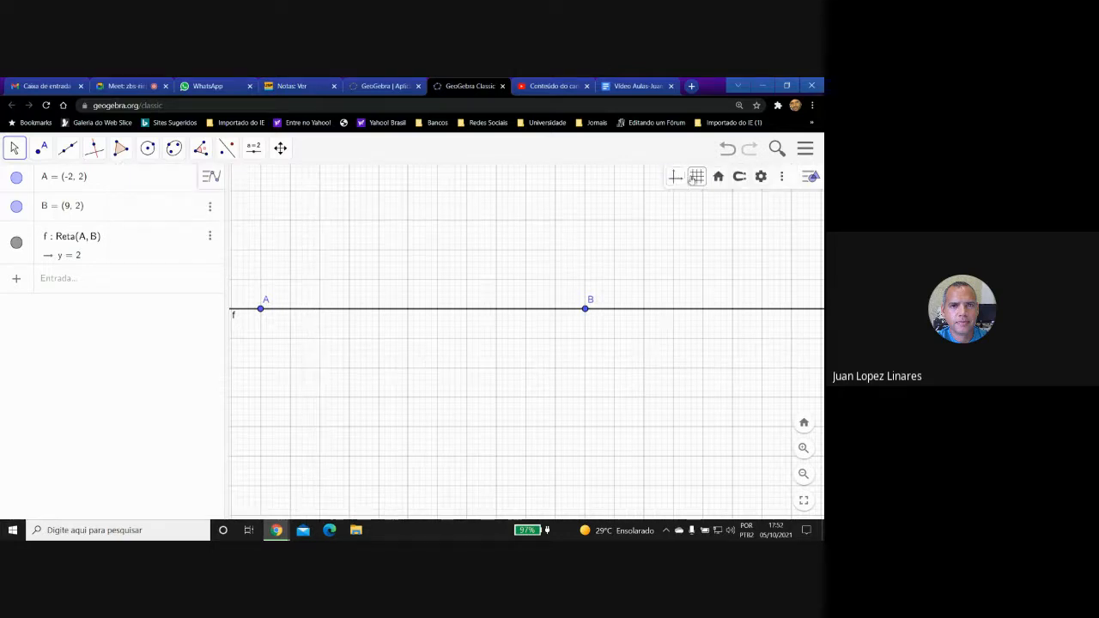
{"action": "left_click", "coordinate": [696, 177]}
{"action": "left_click", "coordinate": [701, 200]}
{"action": "left_click_drag", "start_coordinate": [545, 255], "coordinate": [608, 316]}
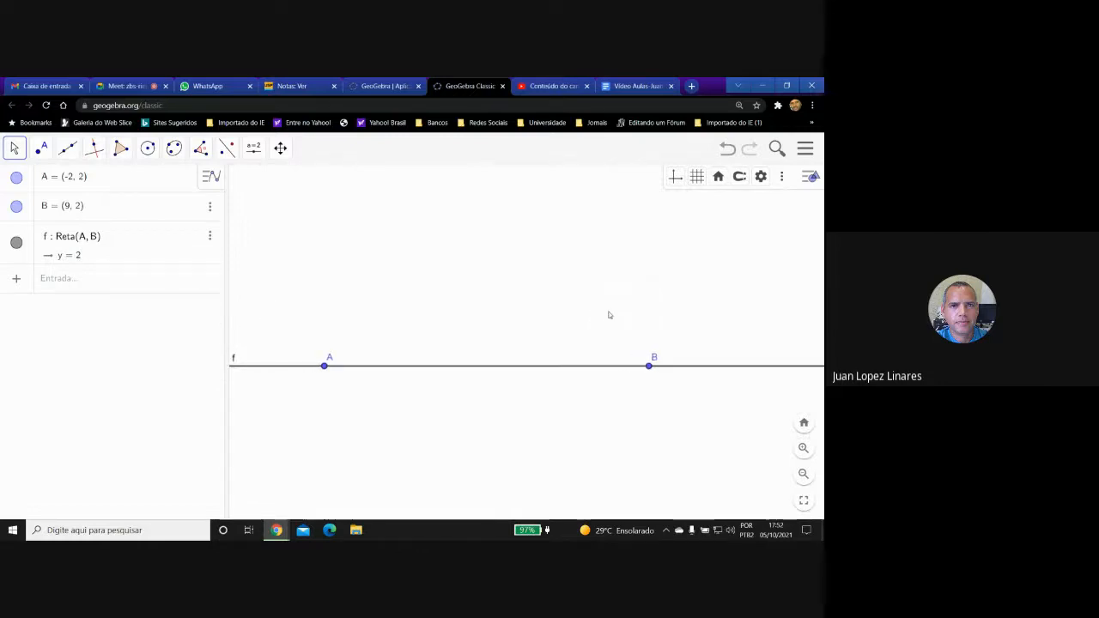
Construct the line perpendicular to line f through point B
{"action": "left_click", "coordinate": [148, 149]}
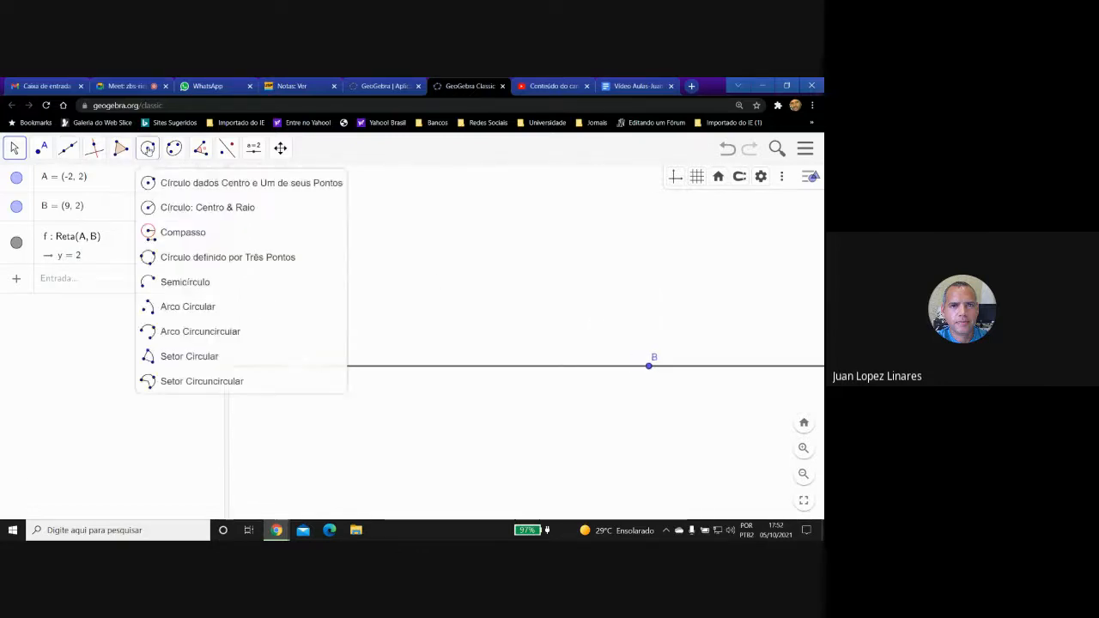
{"action": "left_click", "coordinate": [197, 257]}
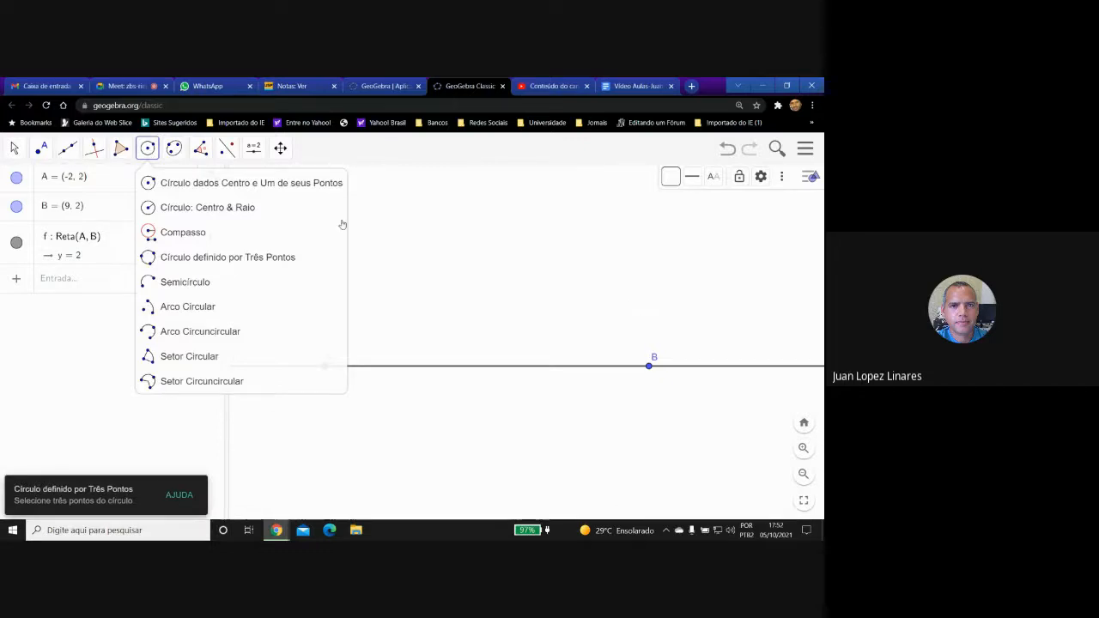
{"action": "mouse_move", "coordinate": [120, 159]}
{"action": "left_click", "coordinate": [94, 147]}
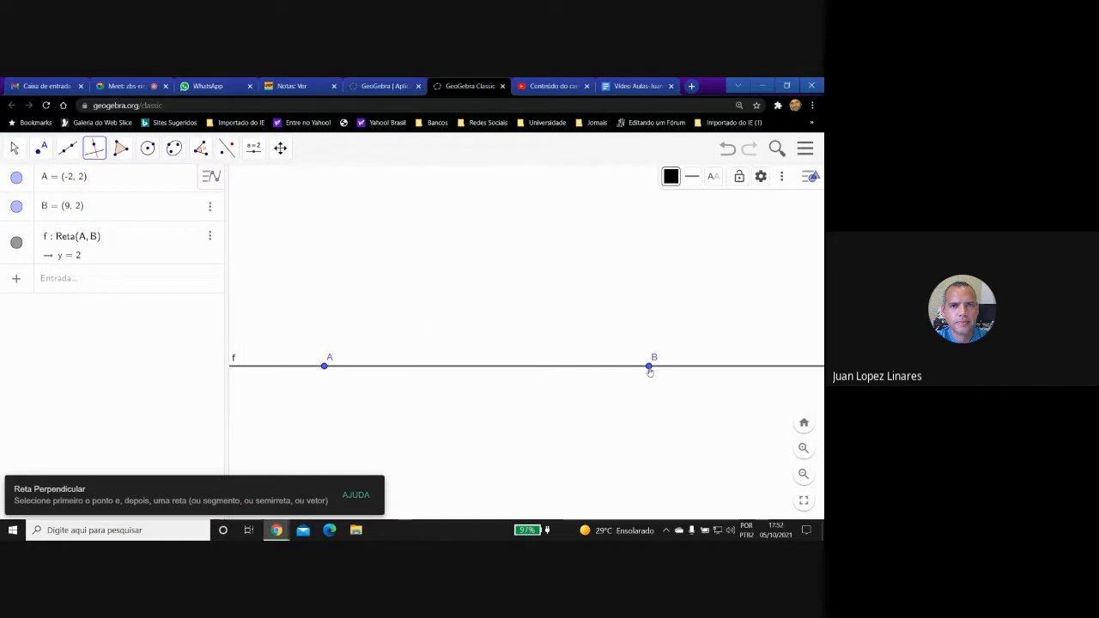
{"action": "left_click", "coordinate": [649, 367]}
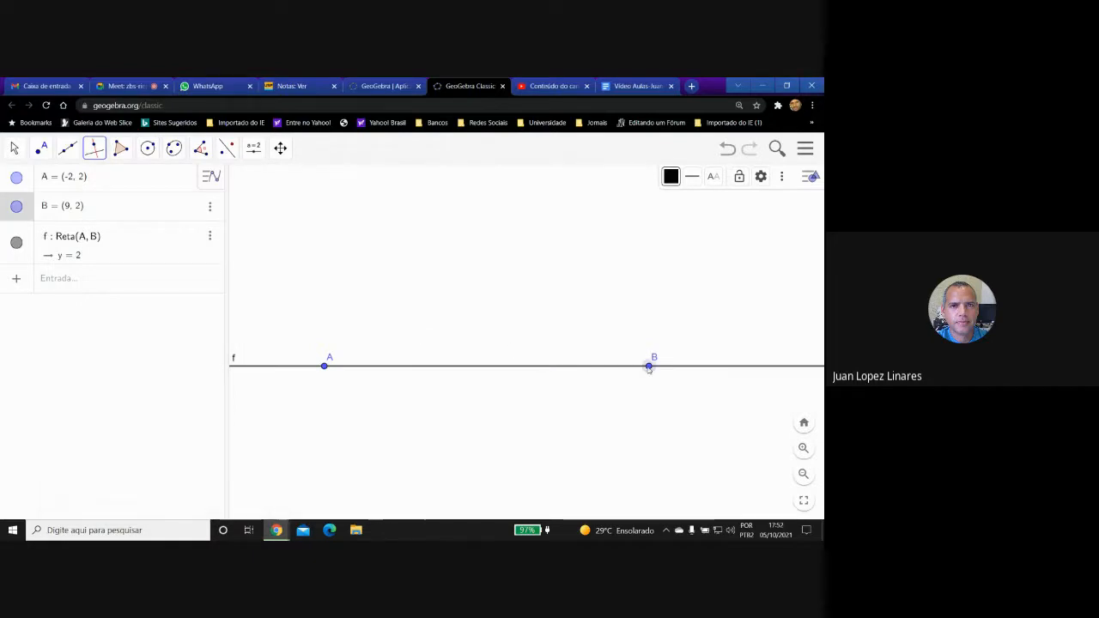
{"action": "left_click", "coordinate": [631, 369]}
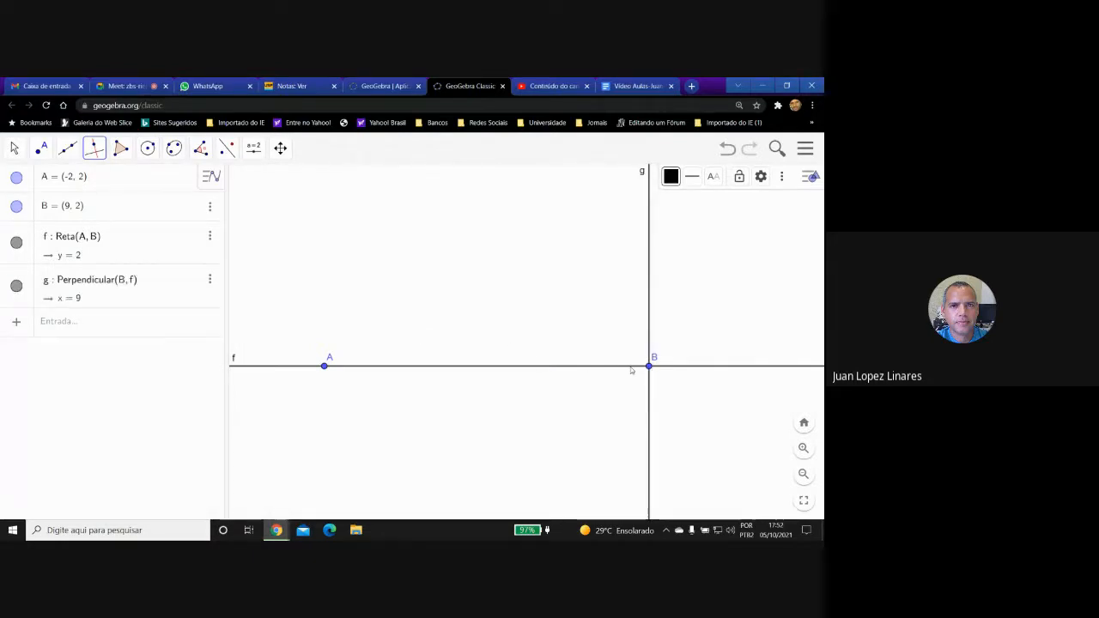
Place point C on the perpendicular line g above B, at (9, 6), with the Point on Object tool
{"action": "left_click", "coordinate": [147, 149]}
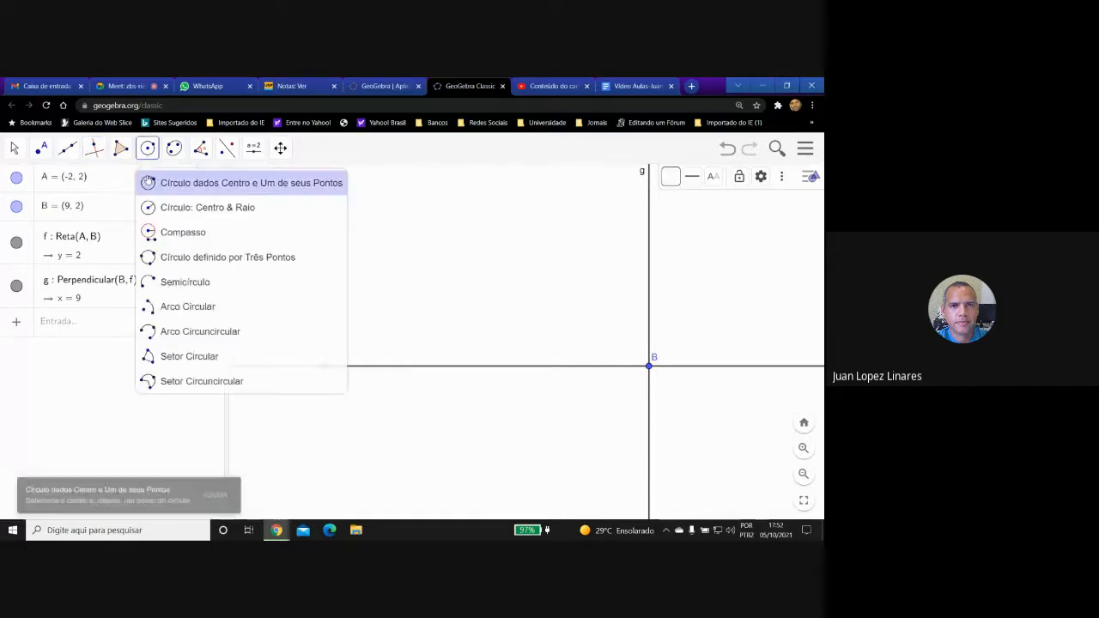
{"action": "left_click", "coordinate": [43, 149]}
{"action": "left_click", "coordinate": [43, 149]}
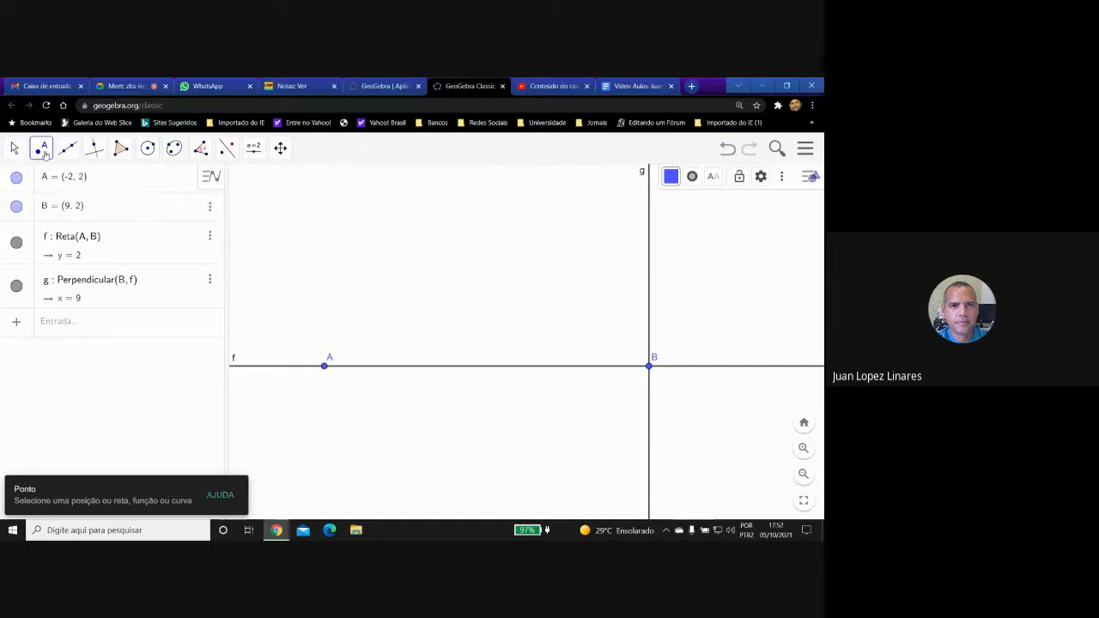
{"action": "left_click", "coordinate": [44, 152]}
{"action": "left_click", "coordinate": [77, 208]}
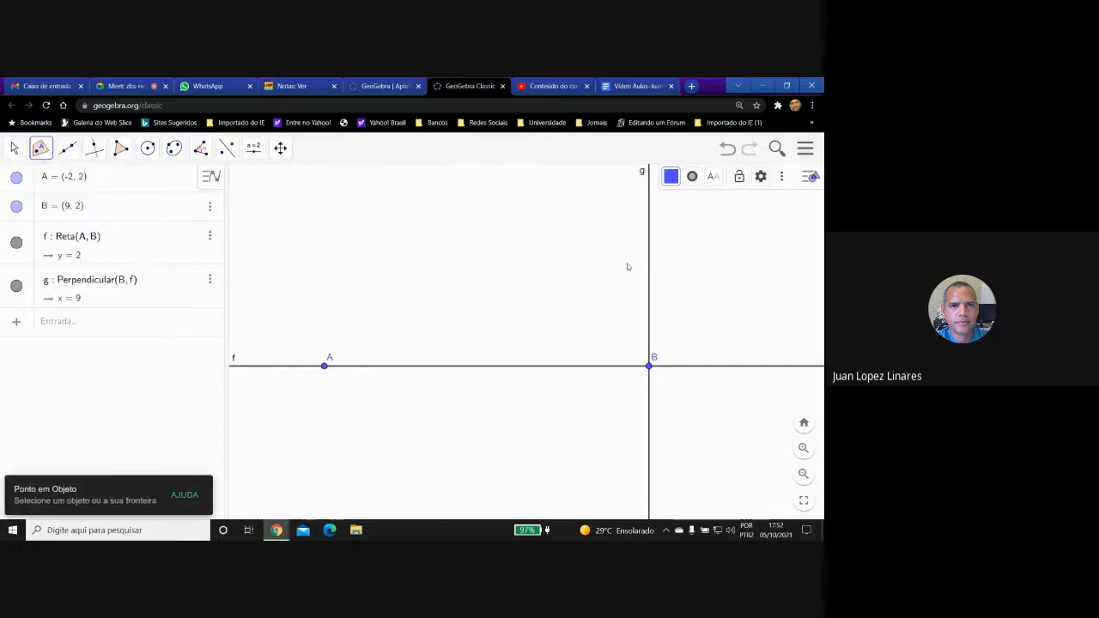
{"action": "left_click", "coordinate": [649, 249]}
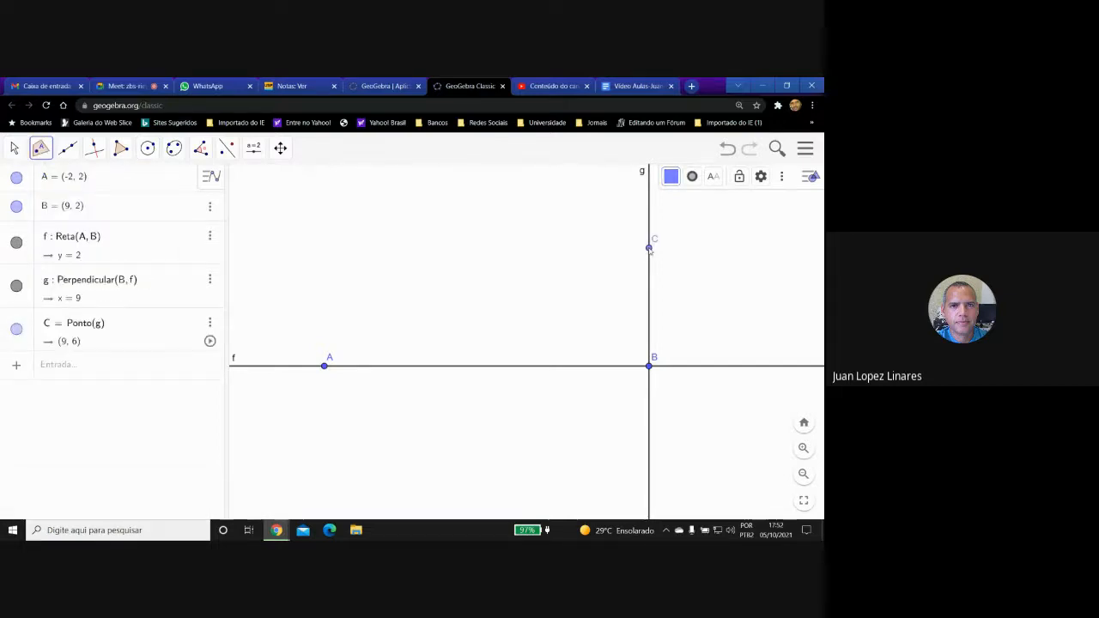
Draw a circle centred at C that passes through point B
{"action": "left_click", "coordinate": [148, 148]}
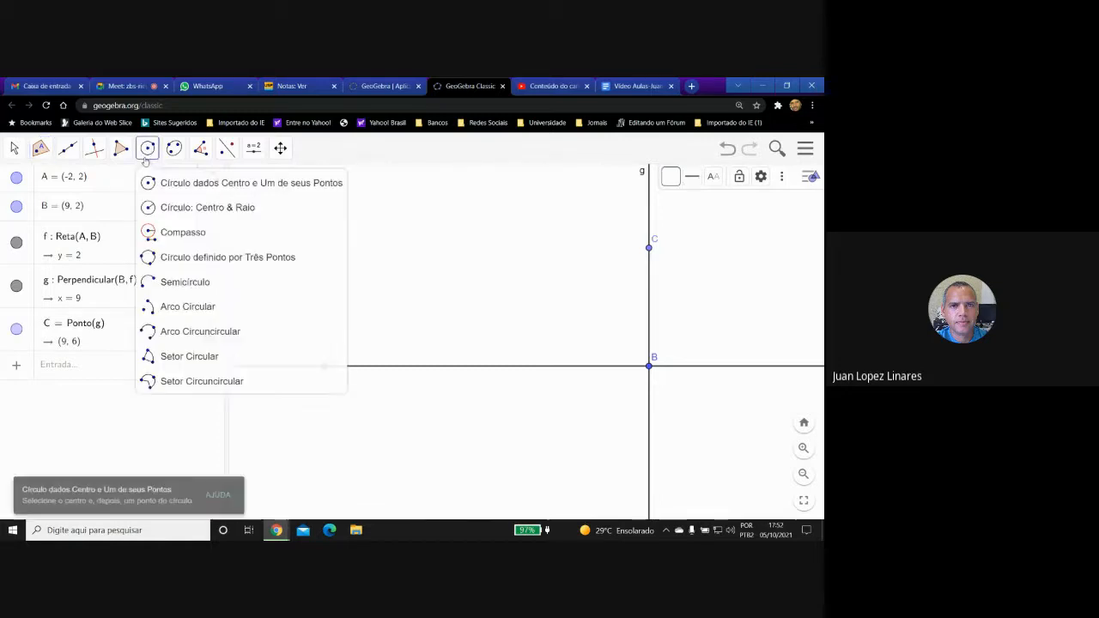
{"action": "left_click", "coordinate": [148, 184]}
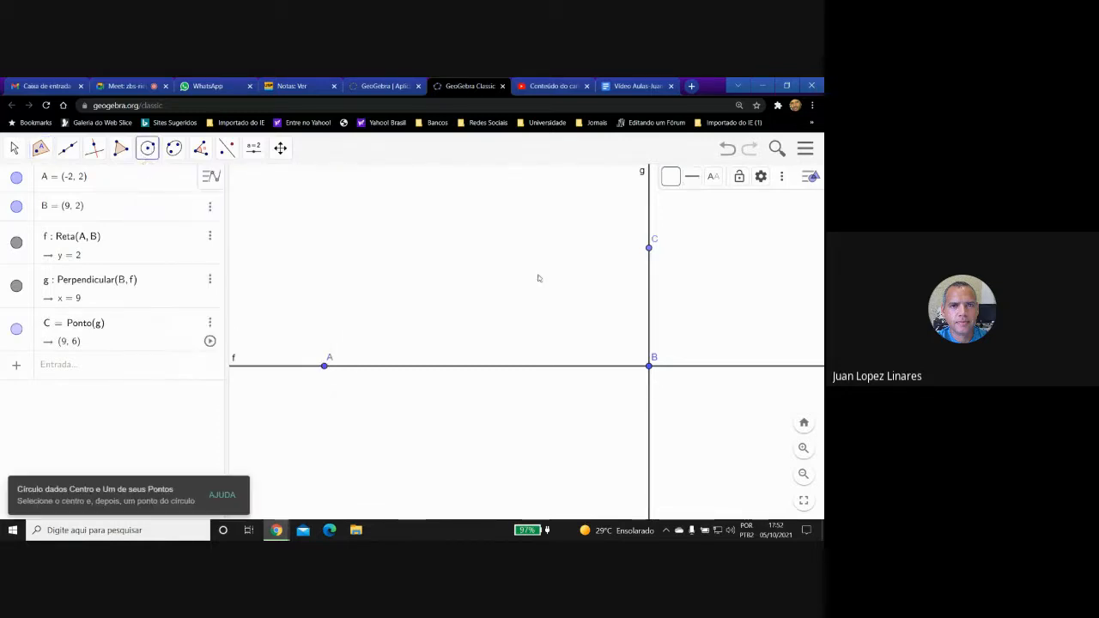
{"action": "left_click", "coordinate": [649, 248]}
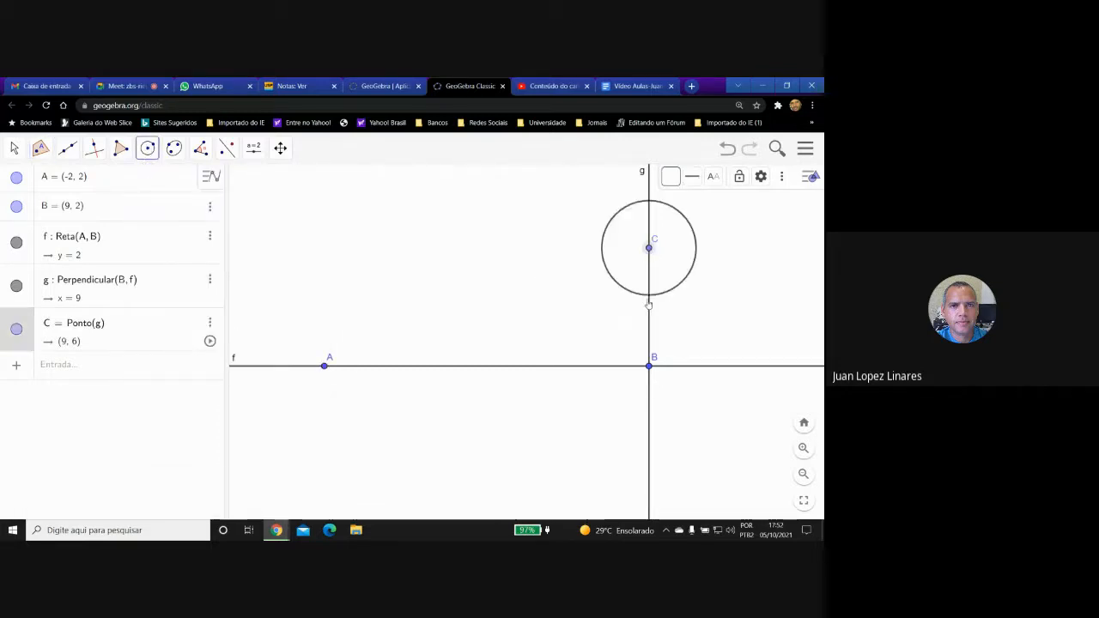
{"action": "left_click", "coordinate": [650, 367]}
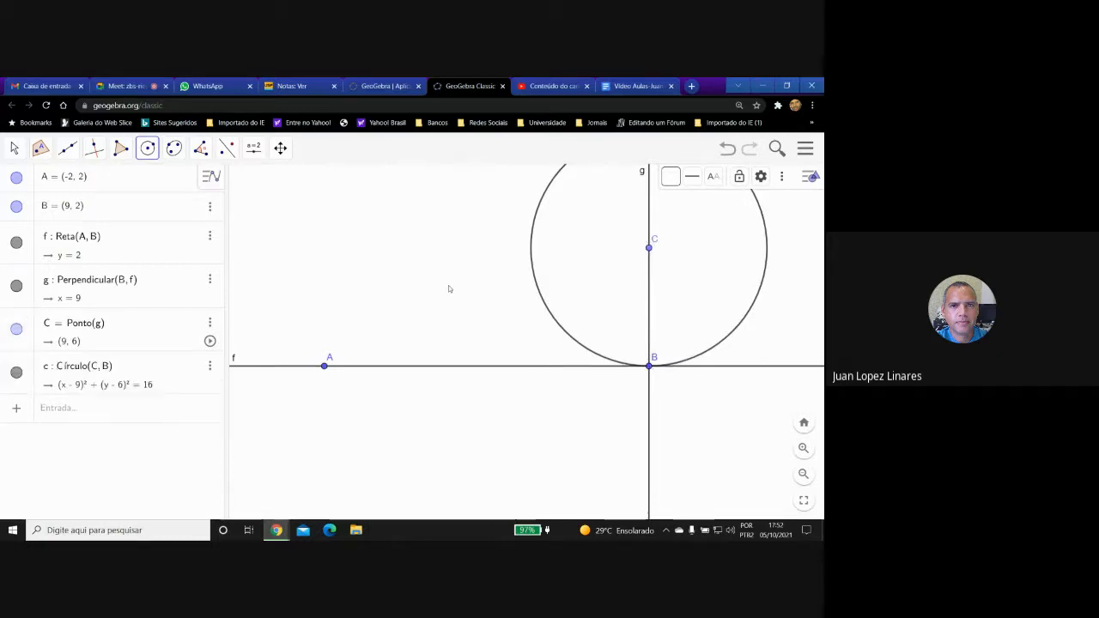
{"action": "left_click", "coordinate": [14, 148]}
{"action": "mouse_move", "coordinate": [41, 148]}
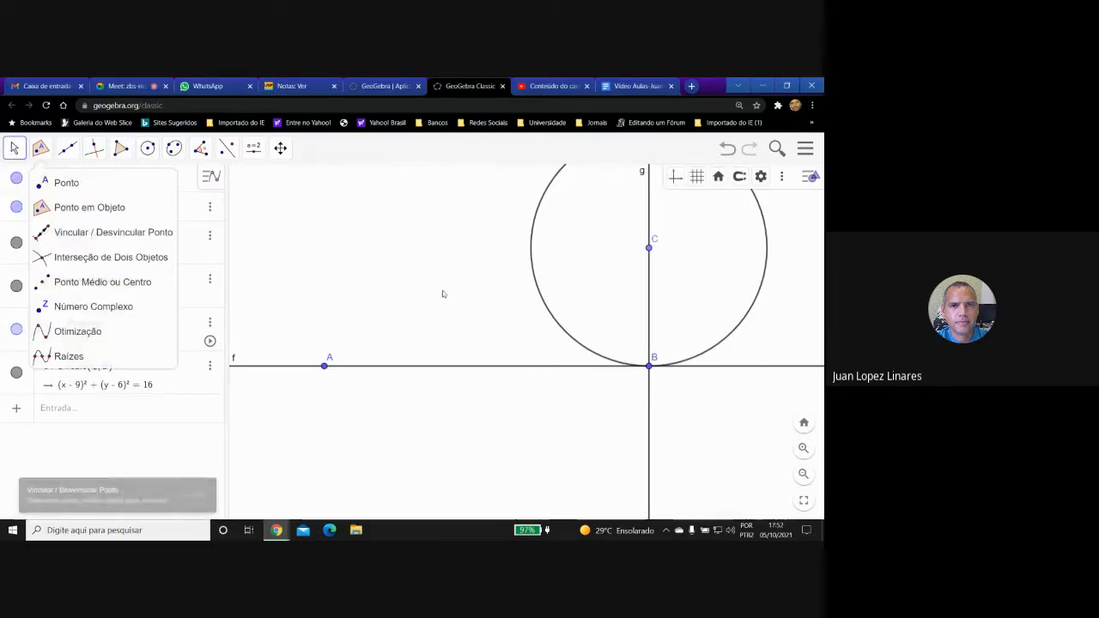
Set the global font size to 20 pt and close the settings
{"action": "left_click_drag", "start_coordinate": [452, 271], "coordinate": [417, 326]}
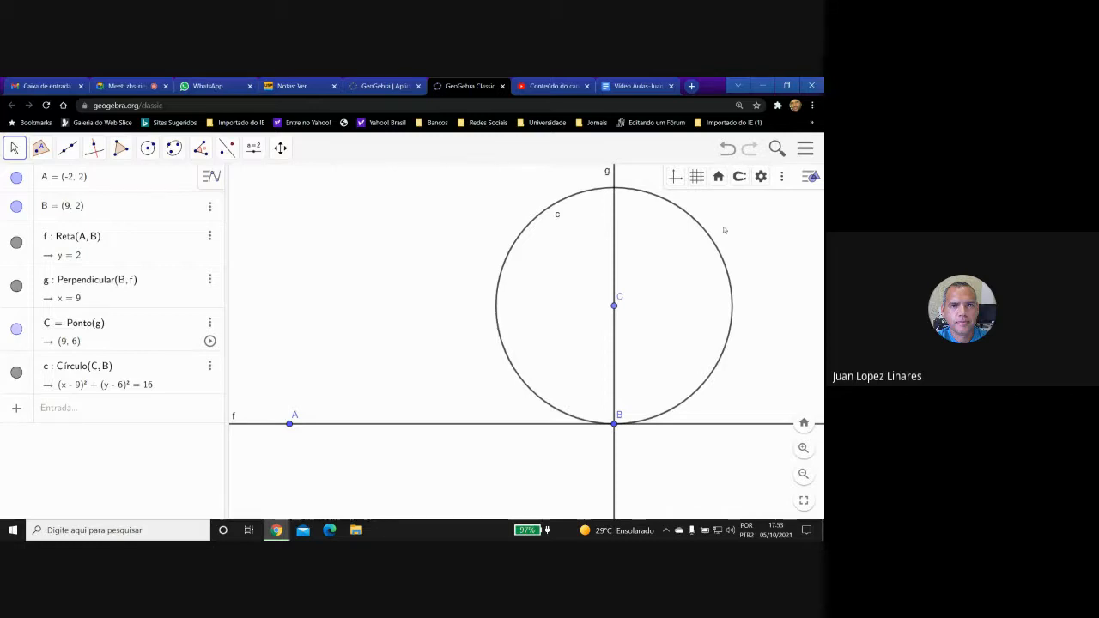
{"action": "left_click", "coordinate": [761, 176]}
{"action": "left_click", "coordinate": [813, 203]}
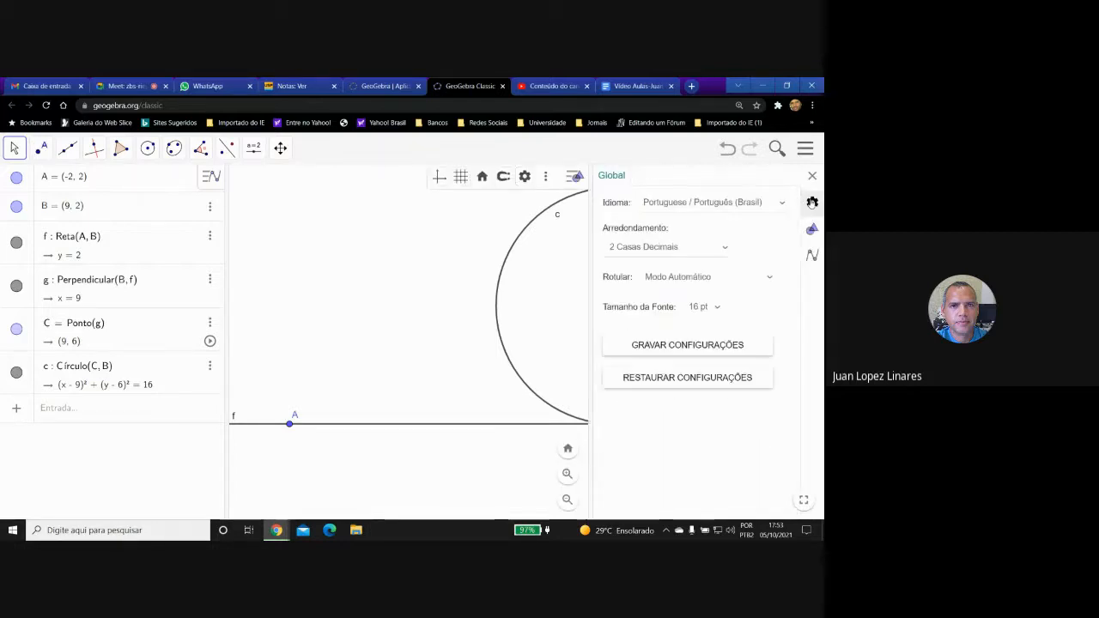
{"action": "left_click", "coordinate": [703, 307]}
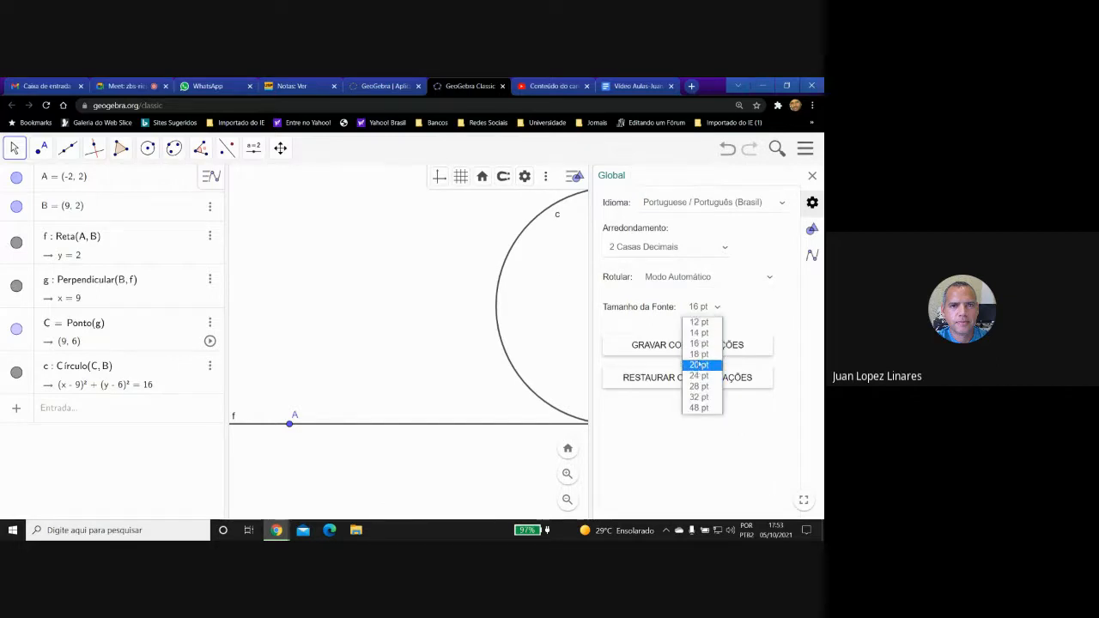
{"action": "left_click", "coordinate": [700, 355]}
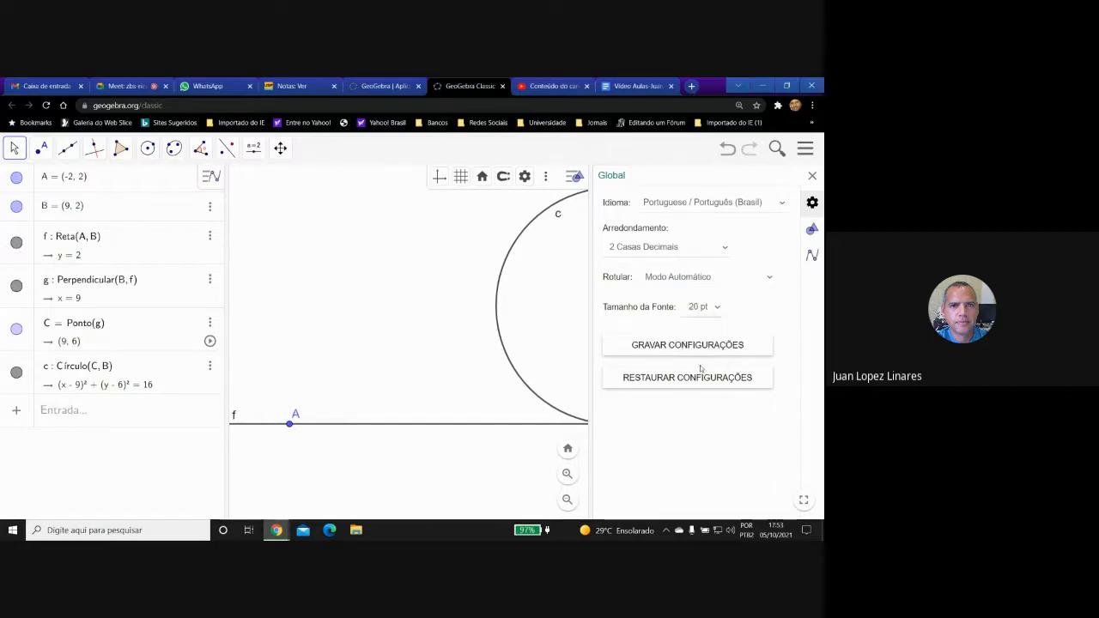
{"action": "left_click", "coordinate": [812, 175]}
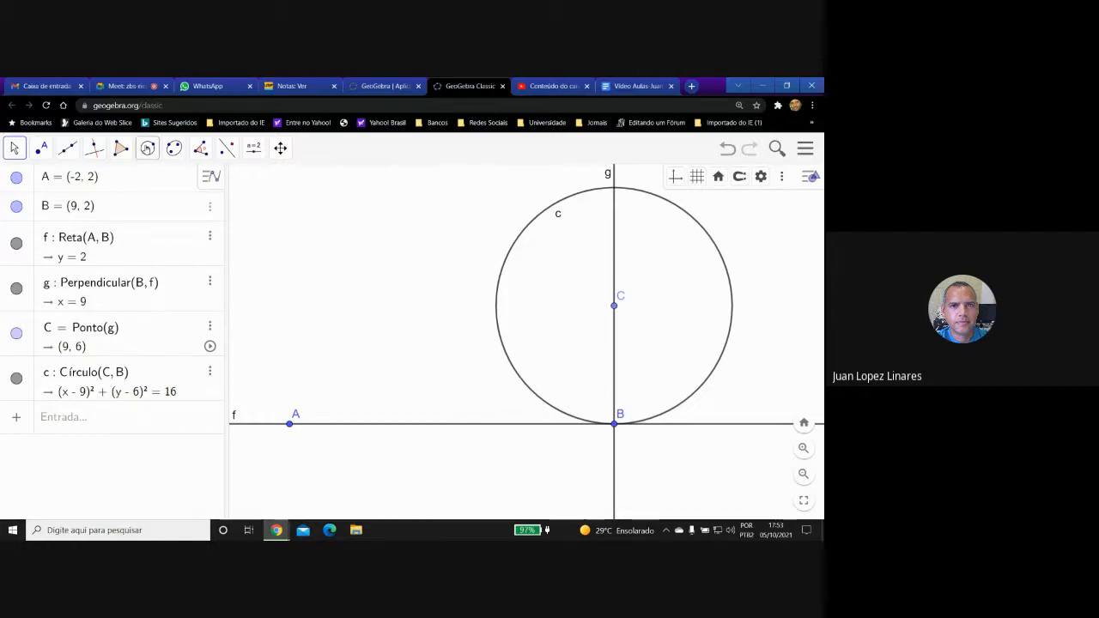
Draw a circle centred at B through a new free point D at about (5.76, 0.88)
{"action": "left_click", "coordinate": [148, 147]}
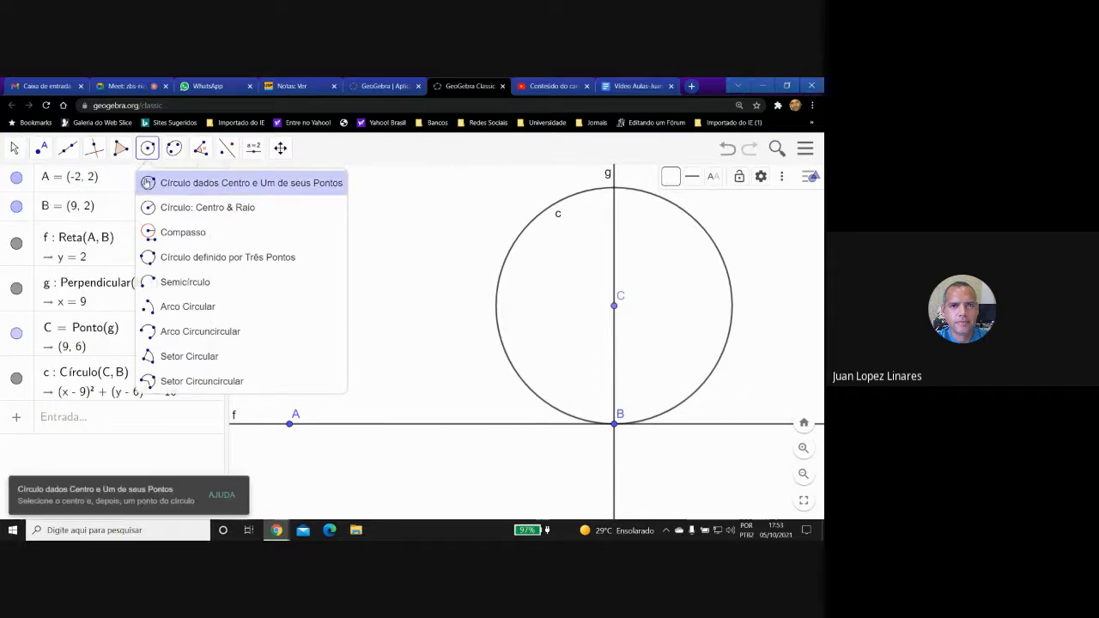
{"action": "left_click", "coordinate": [147, 183]}
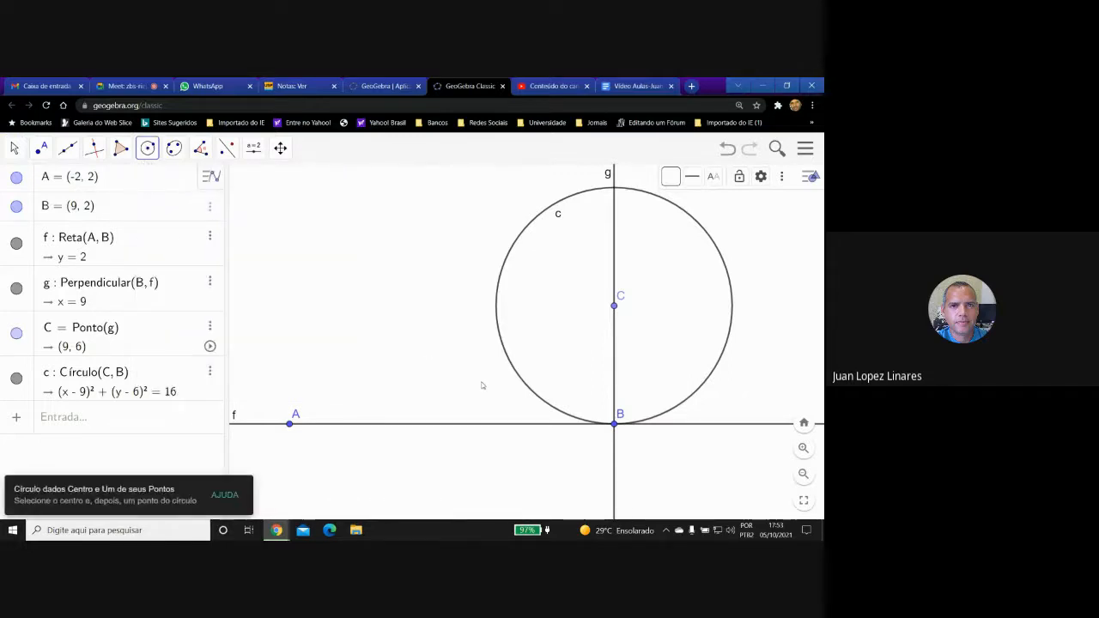
{"action": "left_click", "coordinate": [616, 426]}
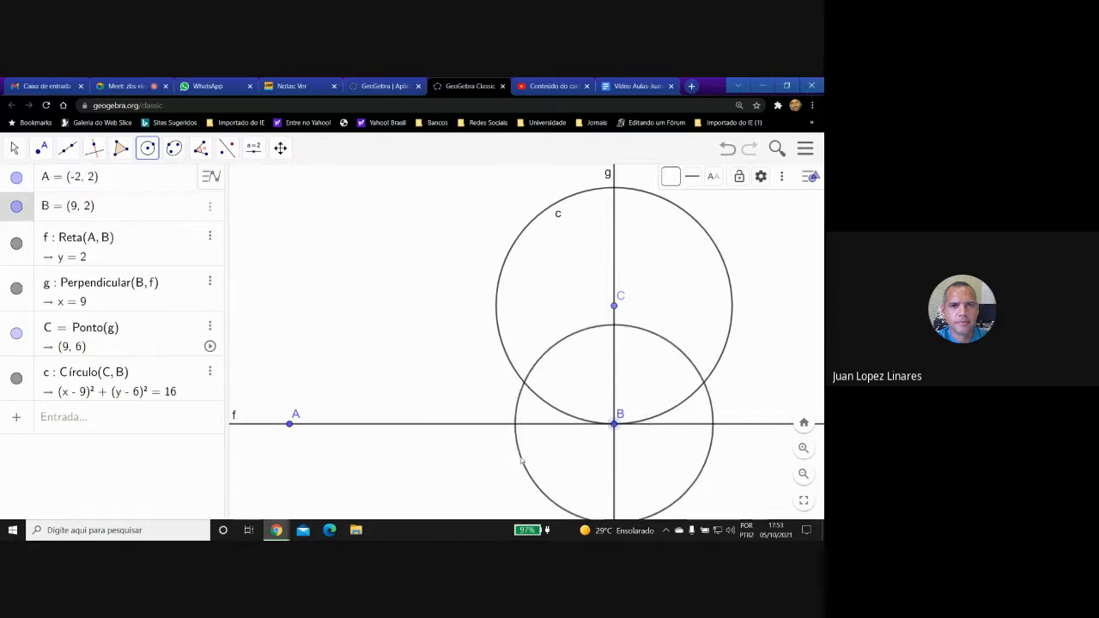
{"action": "left_click", "coordinate": [518, 458]}
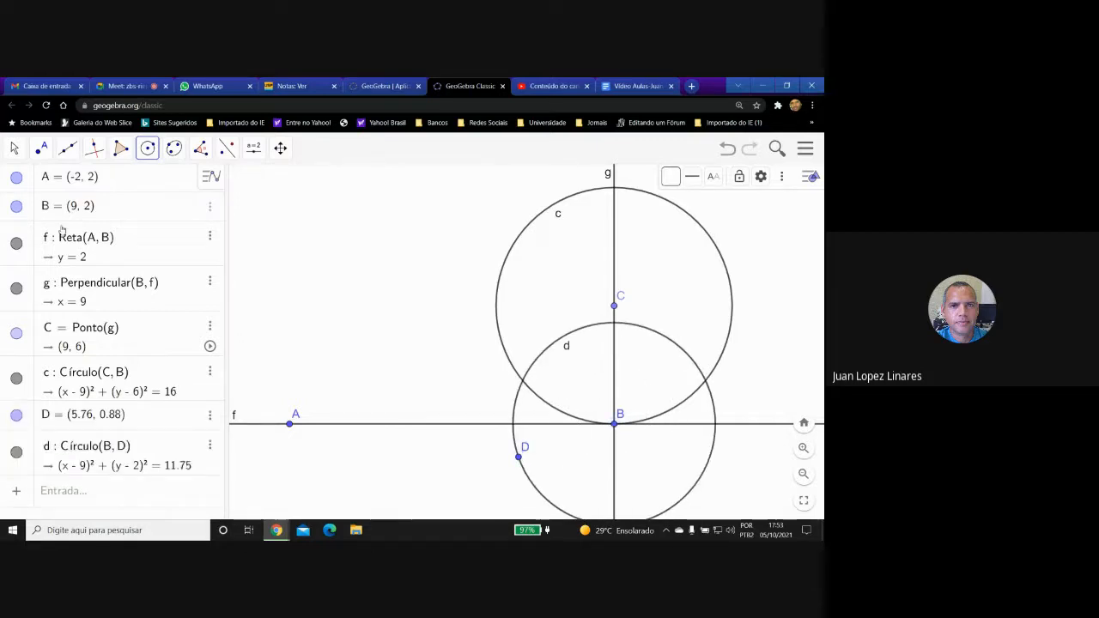
{"action": "left_click", "coordinate": [14, 150]}
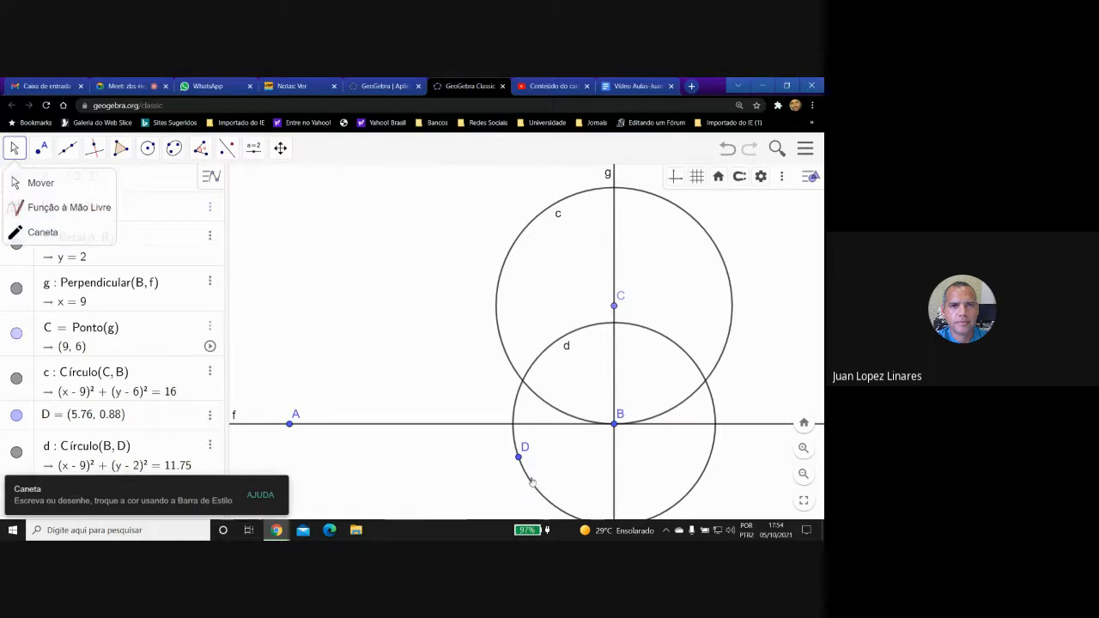
Colour the circle centred at B red and give its outline a dash-dot line style
{"action": "right_click", "coordinate": [529, 484]}
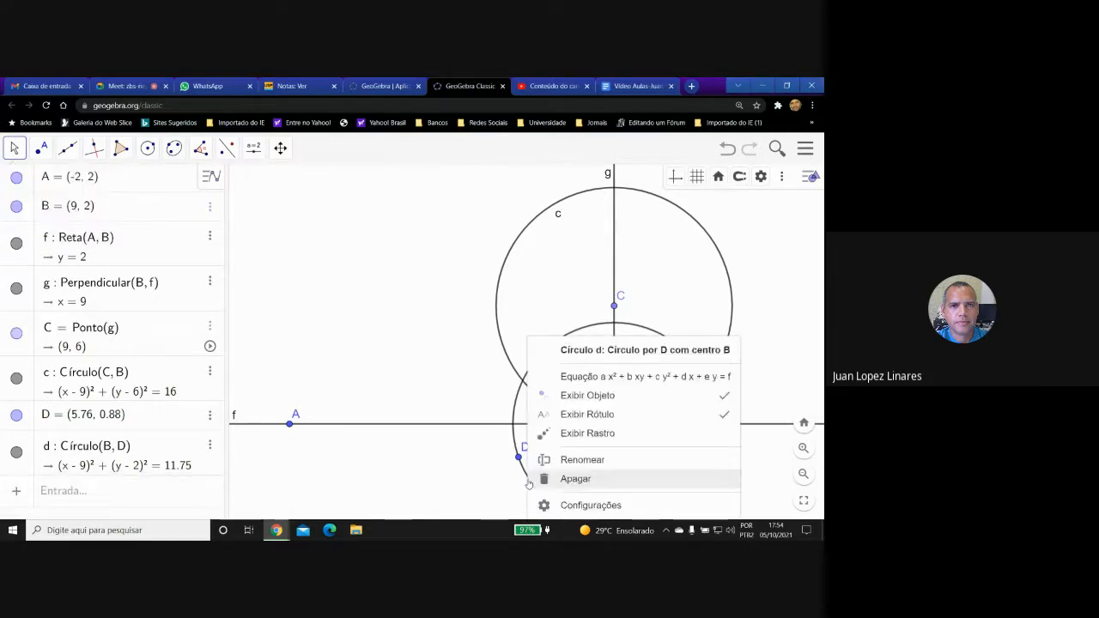
{"action": "left_click", "coordinate": [567, 505]}
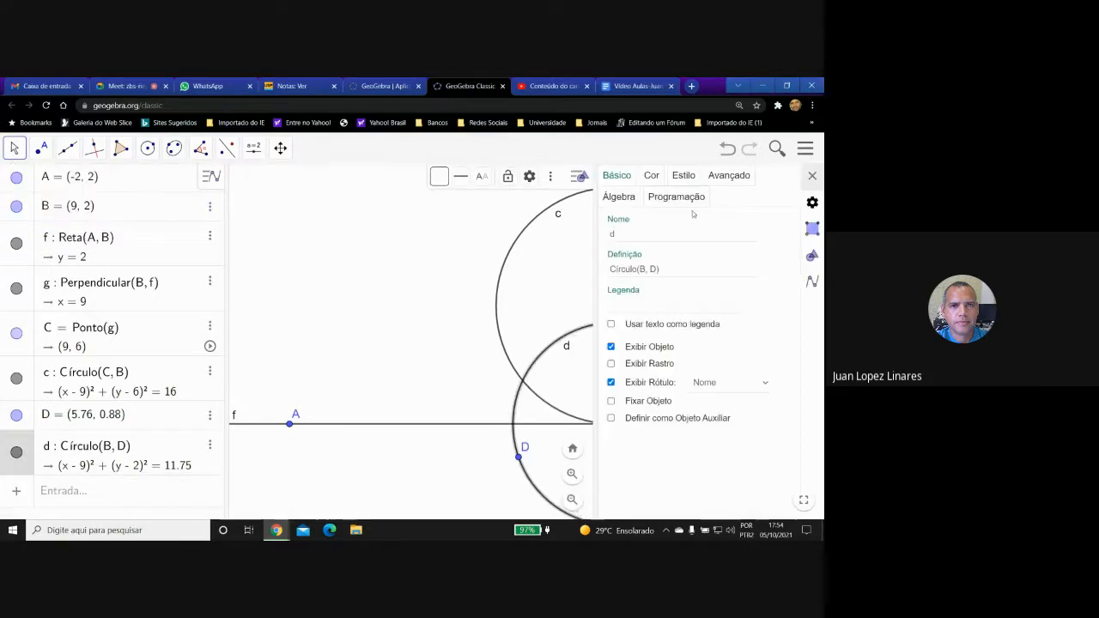
{"action": "left_click", "coordinate": [656, 176]}
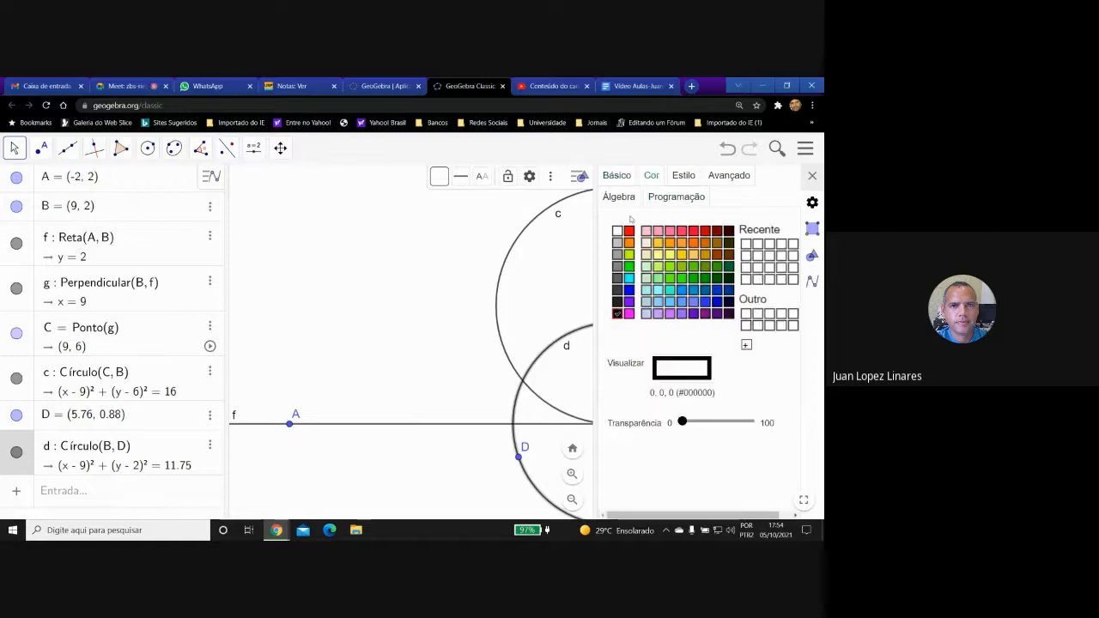
{"action": "left_click", "coordinate": [629, 230]}
{"action": "left_click", "coordinate": [685, 176]}
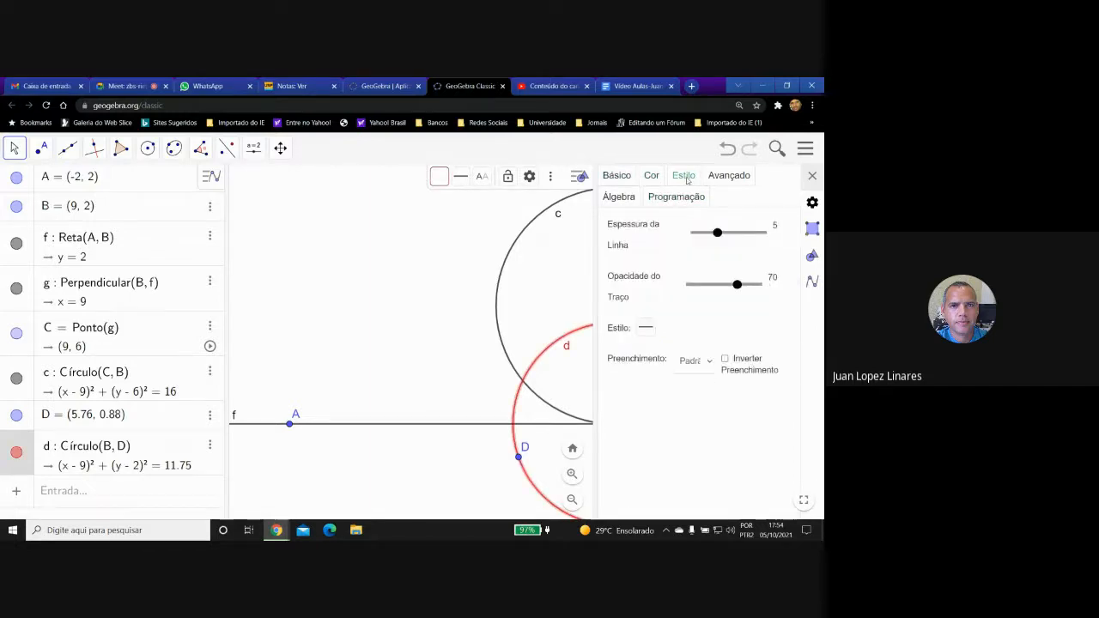
{"action": "left_click", "coordinate": [645, 327]}
{"action": "left_click", "coordinate": [735, 349]}
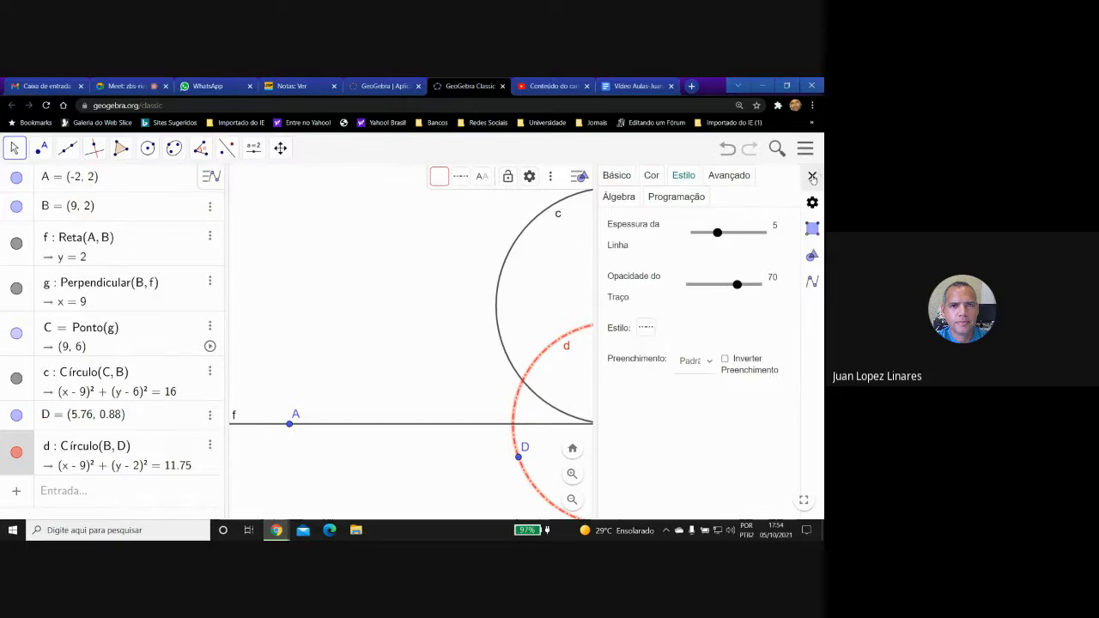
Rename the red circle to i and close its settings
{"action": "left_click", "coordinate": [617, 175]}
{"action": "left_click", "coordinate": [611, 234]}
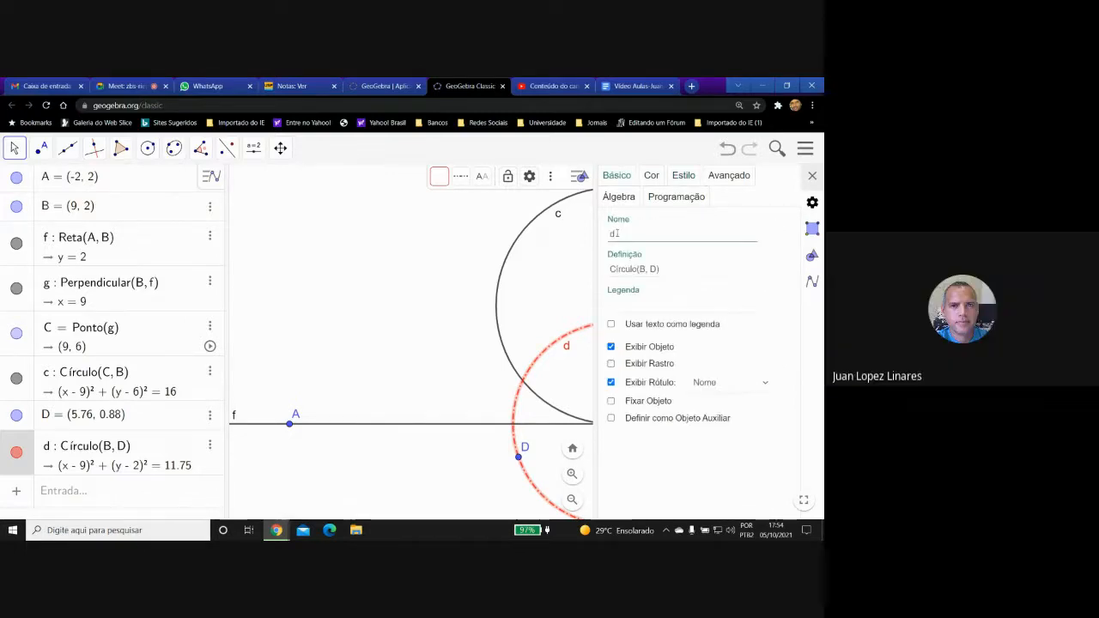
{"action": "key", "text": "BackSpace"}
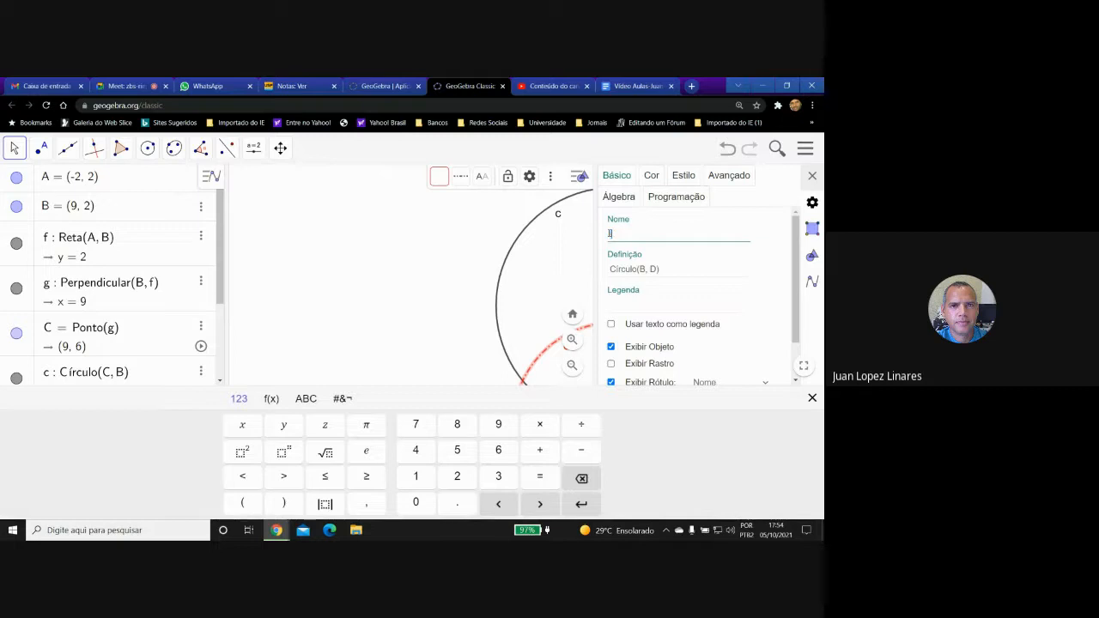
{"action": "type", "text": "i"}
{"action": "key", "text": "Return"}
{"action": "left_click", "coordinate": [813, 175]}
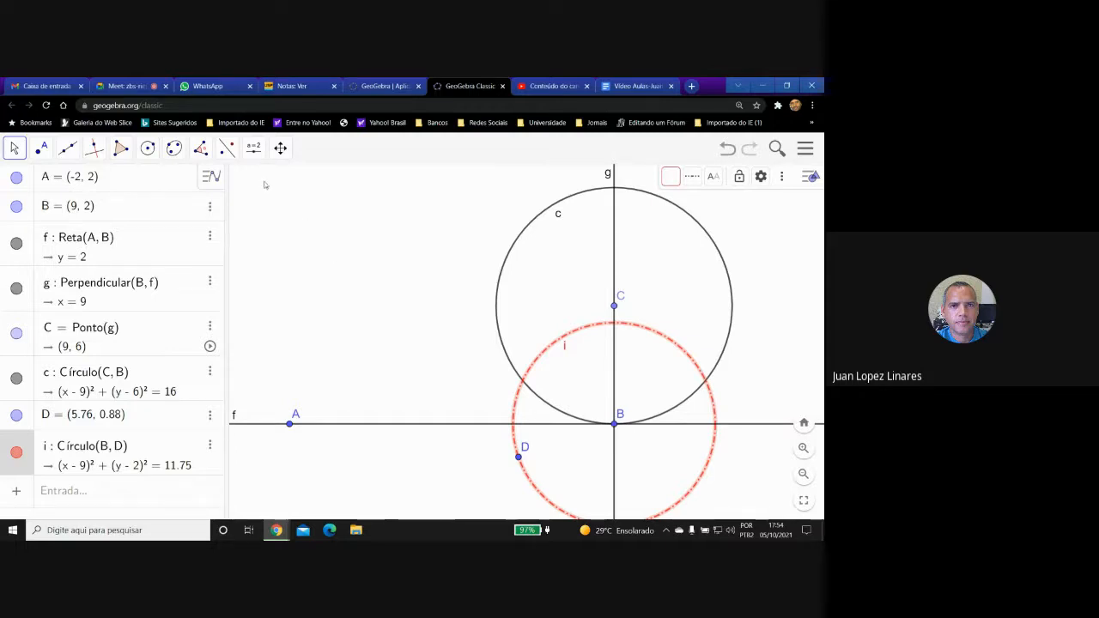
Invert line f in circle i with the Inversion tool
{"action": "left_click", "coordinate": [254, 155]}
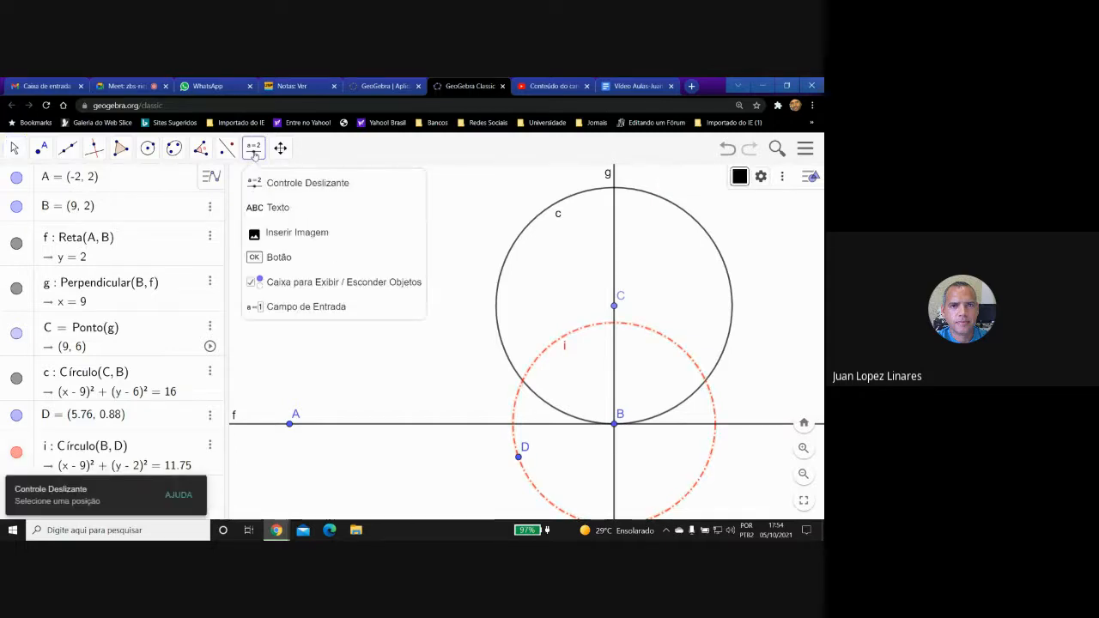
{"action": "left_click", "coordinate": [232, 151]}
{"action": "left_click", "coordinate": [232, 151]}
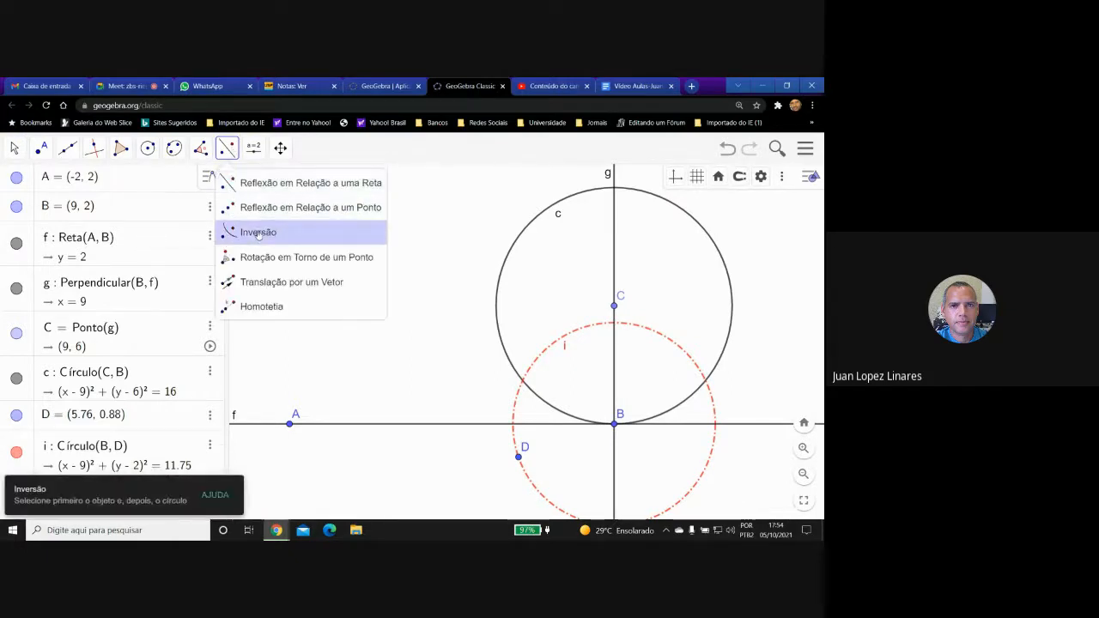
{"action": "left_click", "coordinate": [259, 232]}
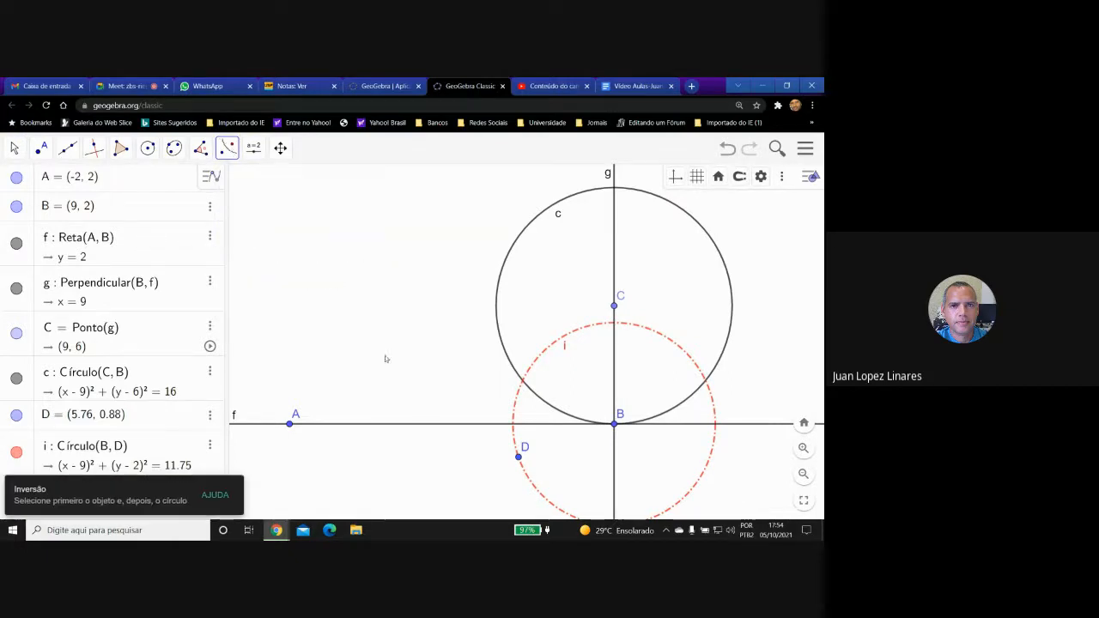
{"action": "left_click", "coordinate": [396, 428]}
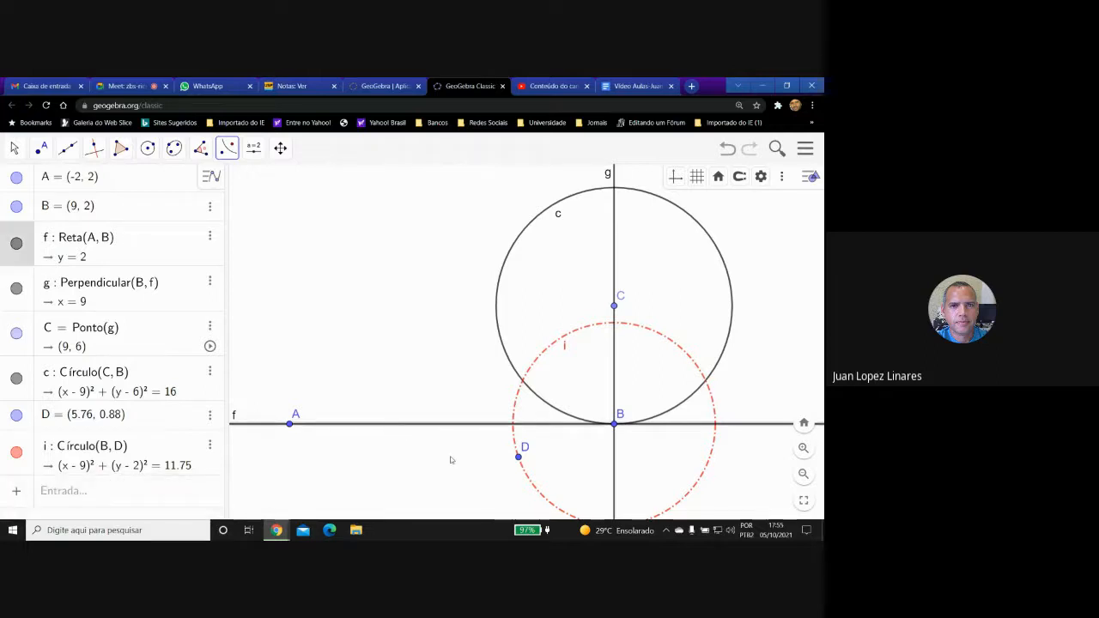
{"action": "left_click", "coordinate": [528, 479]}
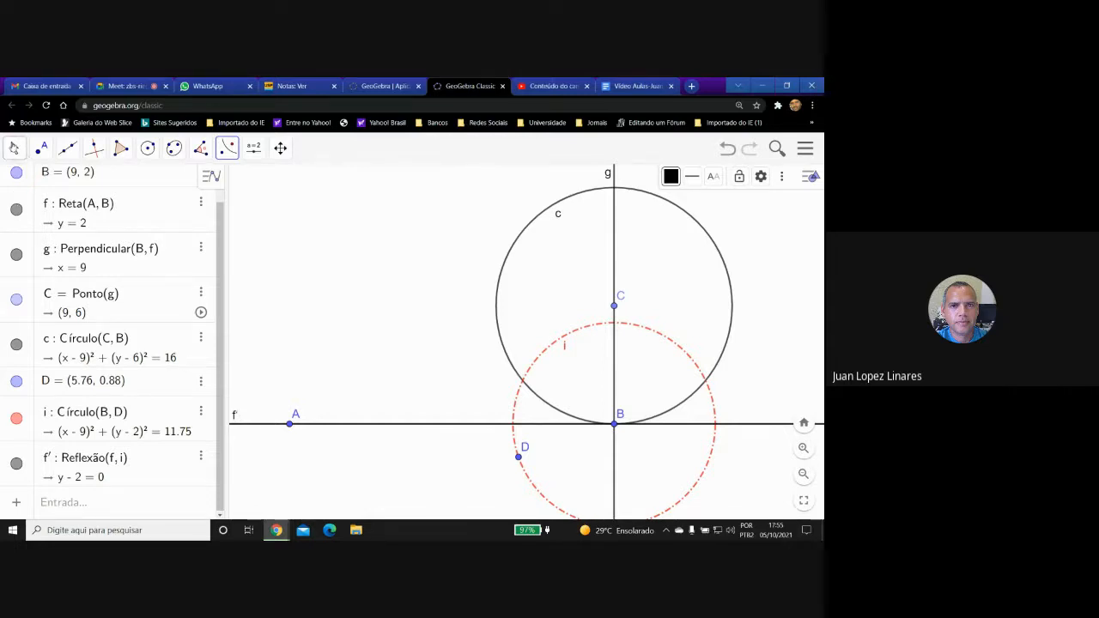
{"action": "left_click", "coordinate": [14, 148]}
{"action": "left_click", "coordinate": [243, 225]}
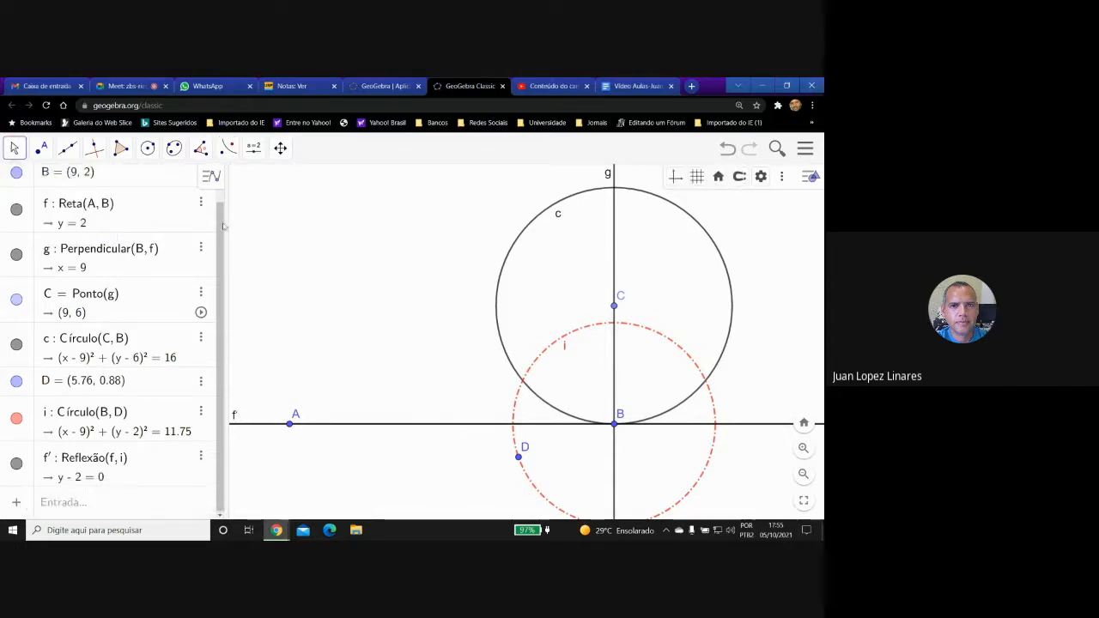
Hide line f and its inverse f' and show both again to compare the overlapping lines
{"action": "left_click", "coordinate": [16, 210]}
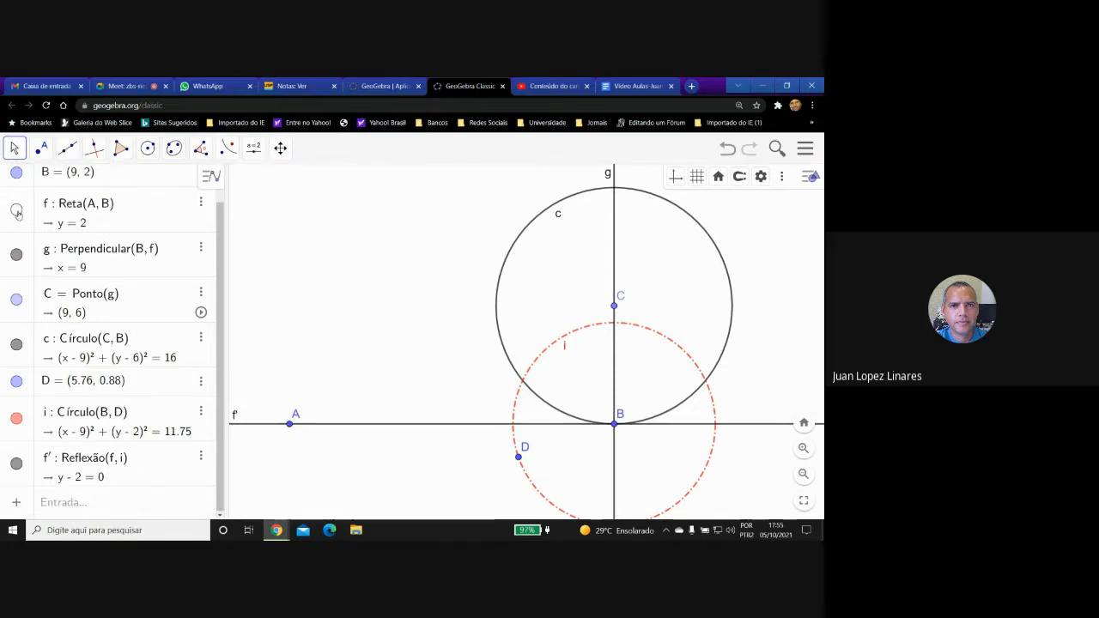
{"action": "left_click", "coordinate": [17, 464]}
{"action": "left_click", "coordinate": [16, 464]}
{"action": "left_click", "coordinate": [17, 211]}
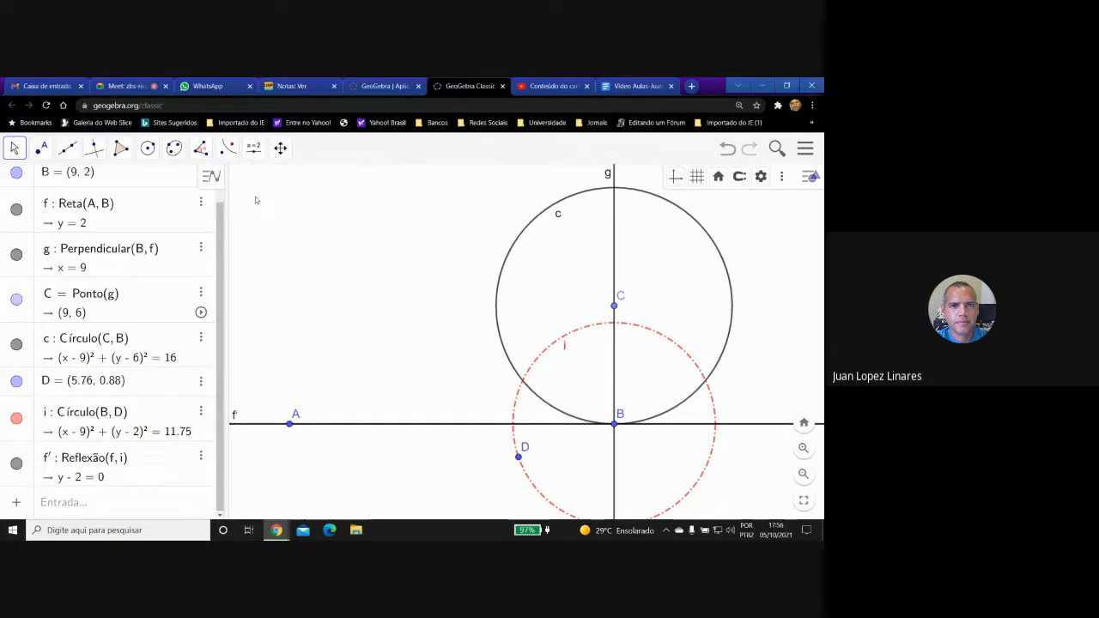
Invert circle c in circle i with the Inversion tool
{"action": "left_click", "coordinate": [229, 150]}
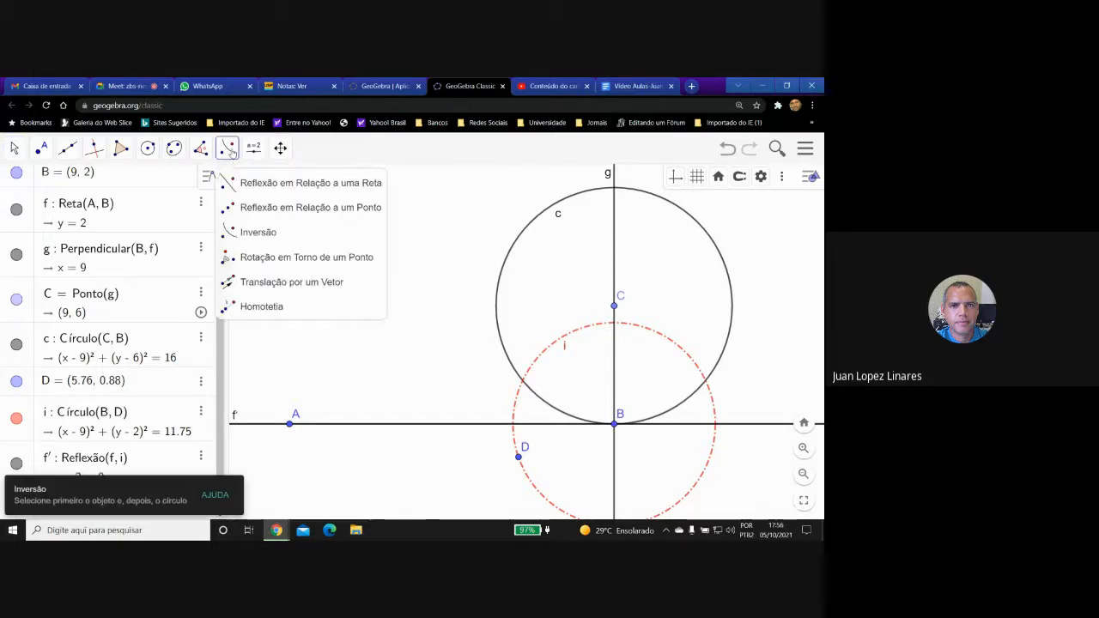
{"action": "left_click", "coordinate": [251, 232]}
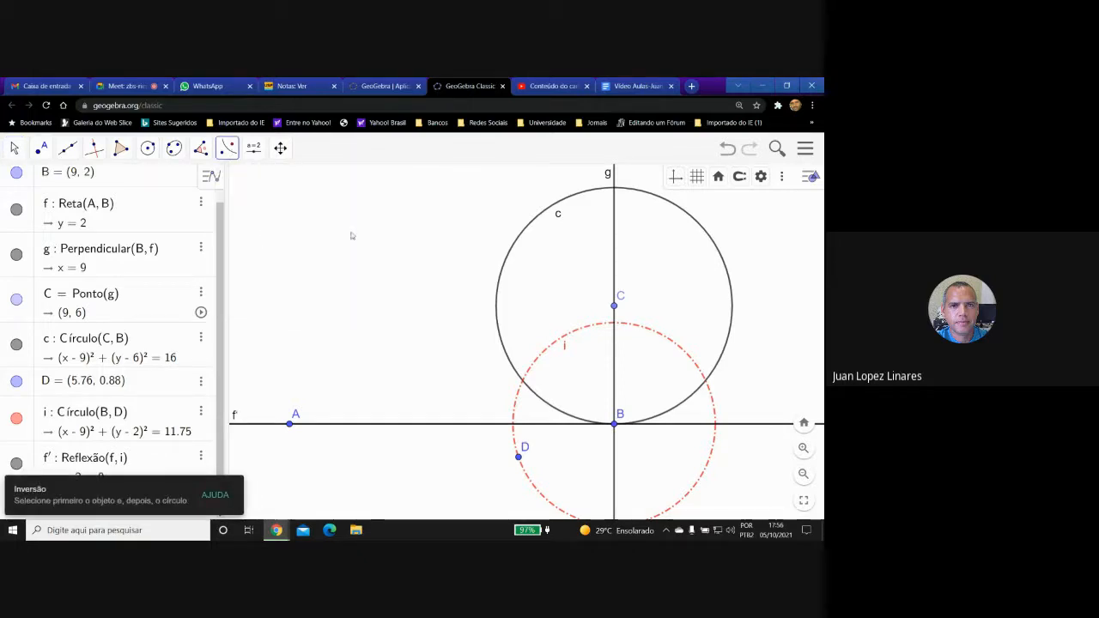
{"action": "left_click", "coordinate": [567, 200]}
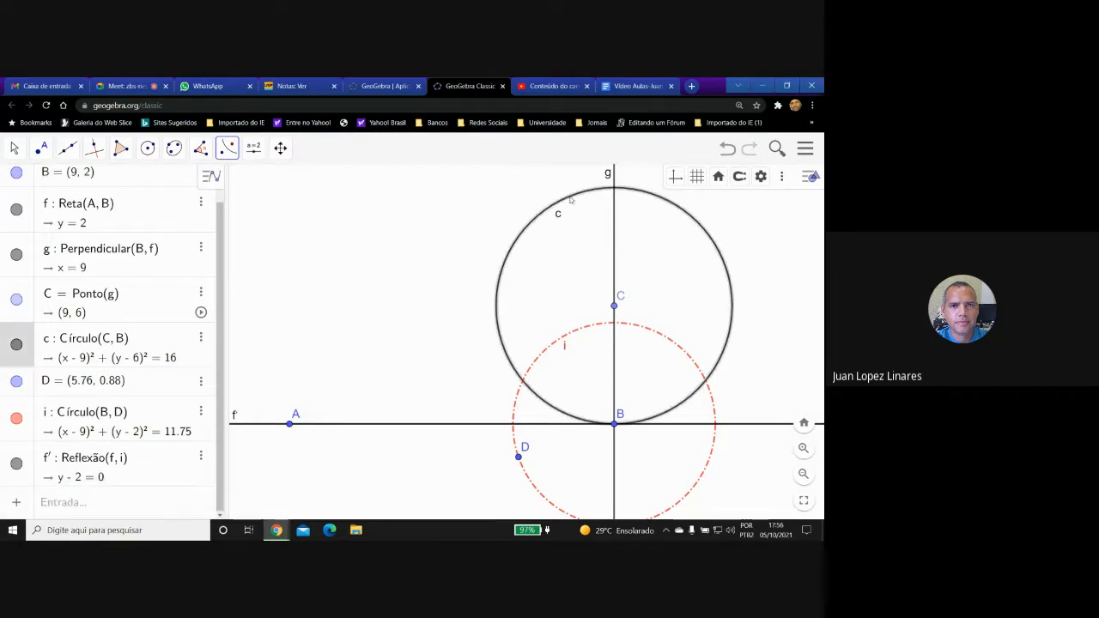
{"action": "left_click", "coordinate": [587, 330]}
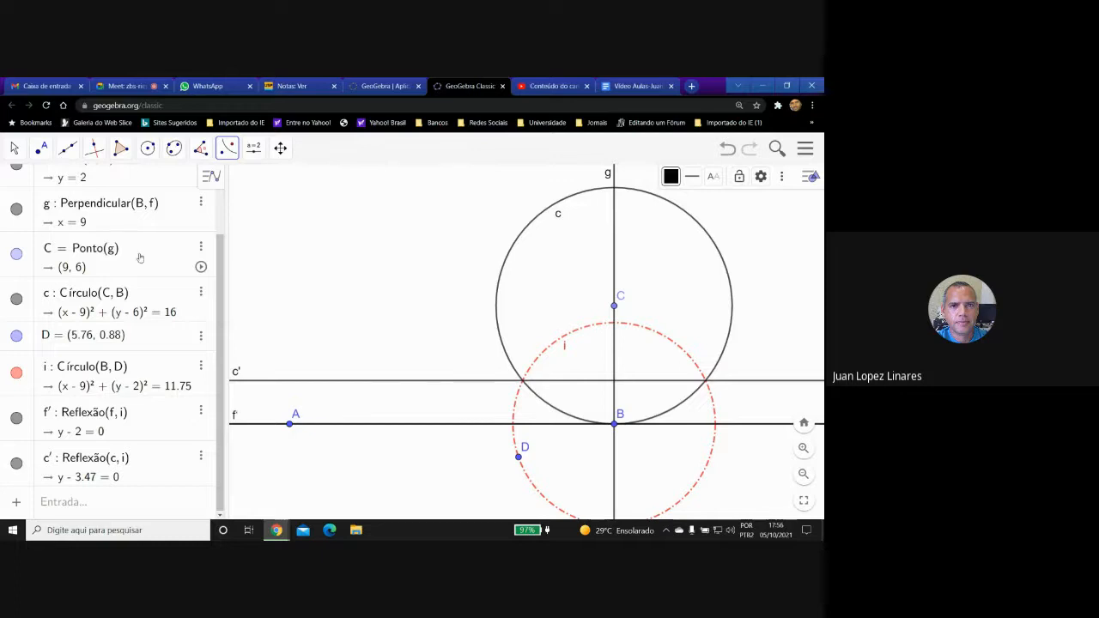
Move the label of point A below line f
{"action": "left_click", "coordinate": [14, 148]}
{"action": "left_click", "coordinate": [42, 232]}
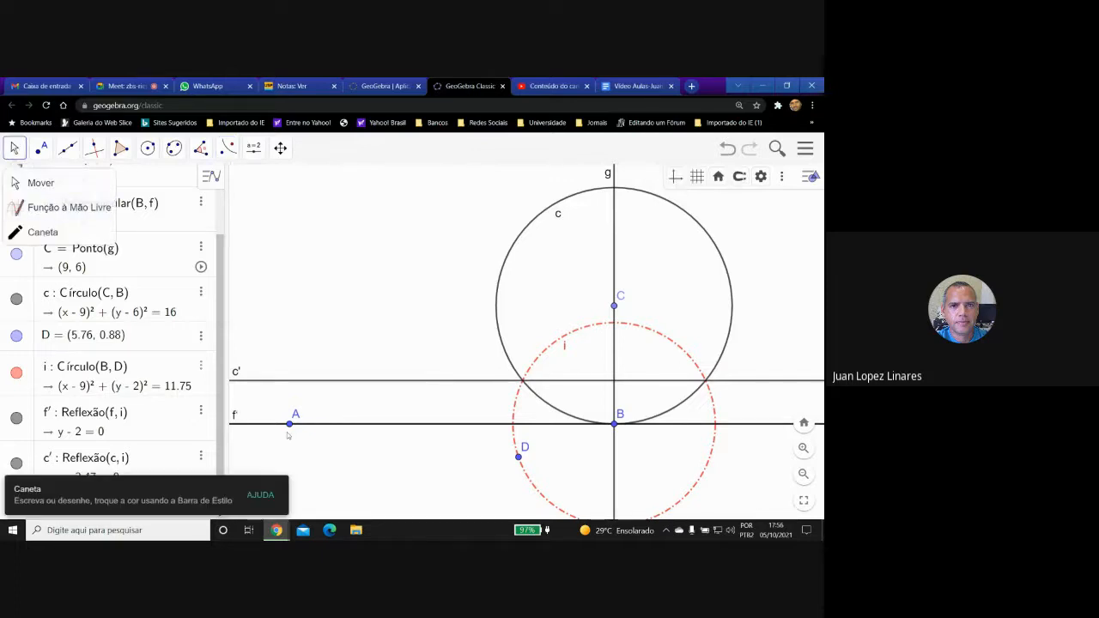
{"action": "left_click_drag", "start_coordinate": [297, 417], "coordinate": [293, 441]}
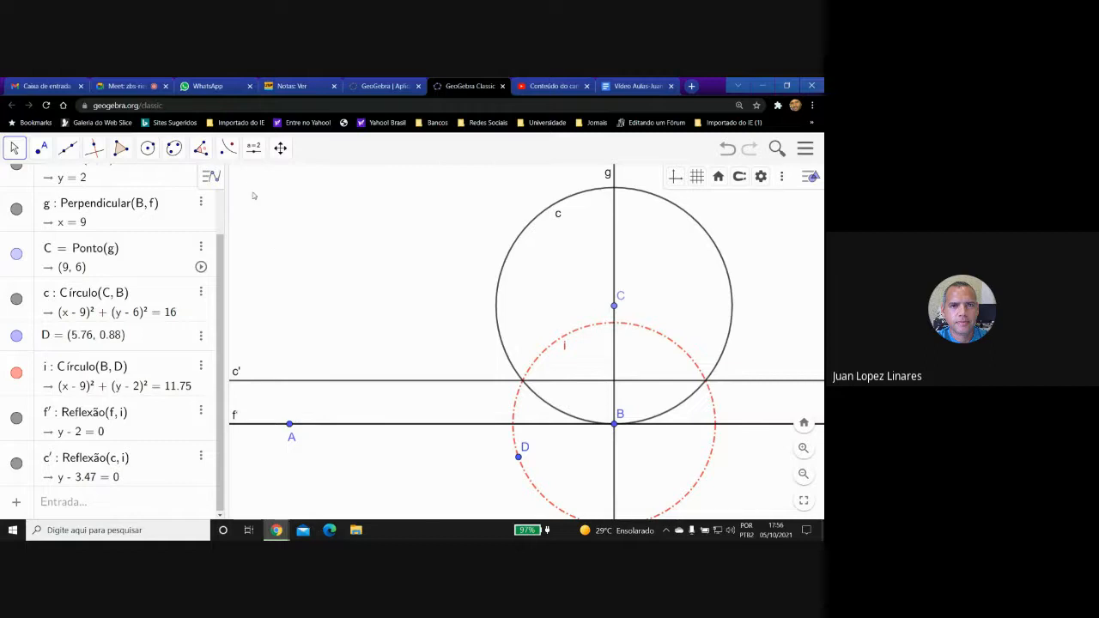
Invert point A in circle i with the Inversion tool
{"action": "left_click", "coordinate": [226, 150]}
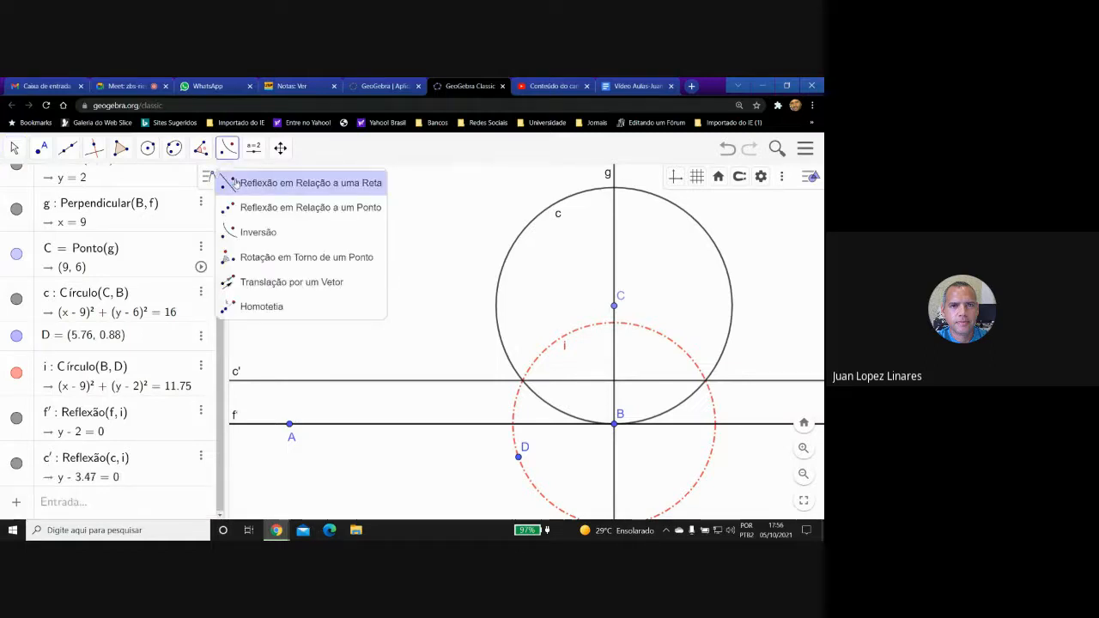
{"action": "left_click", "coordinate": [249, 232]}
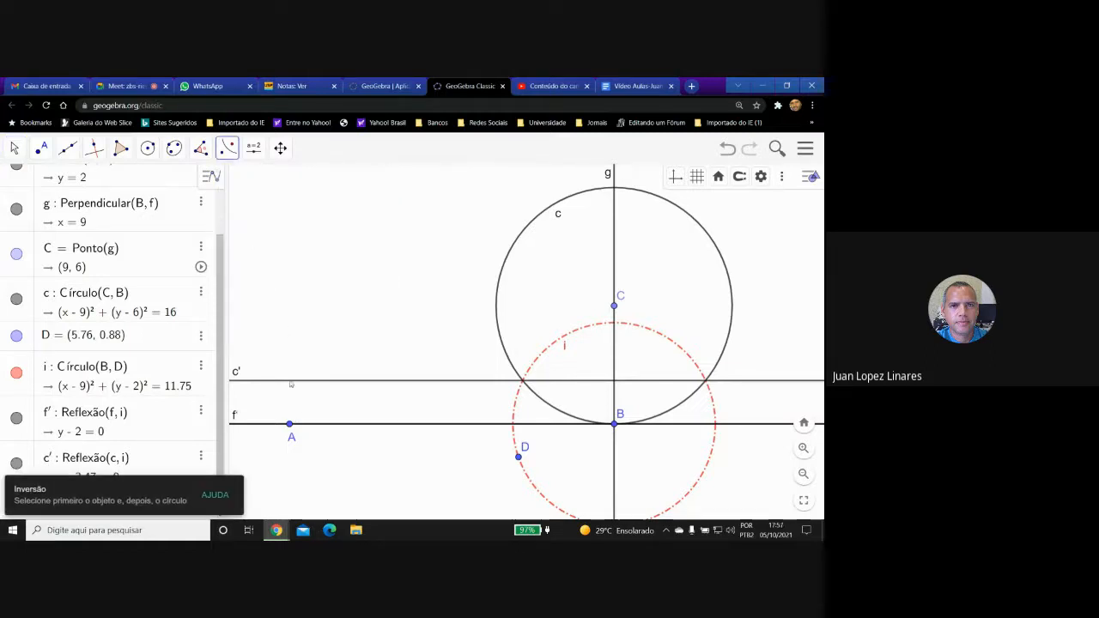
{"action": "left_click", "coordinate": [290, 425]}
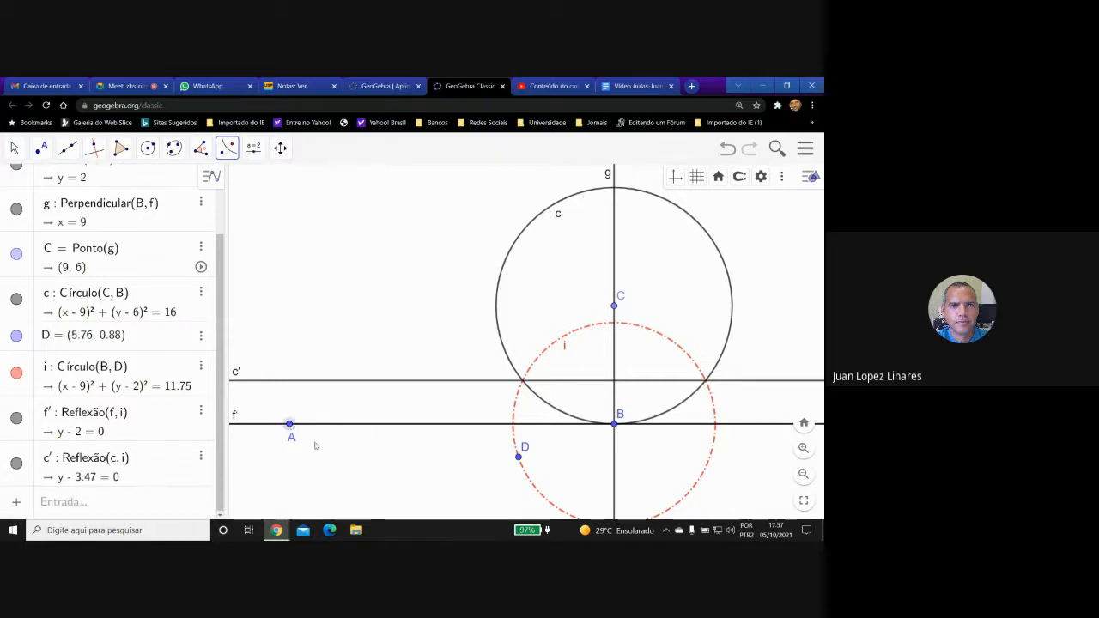
{"action": "left_click", "coordinate": [531, 487]}
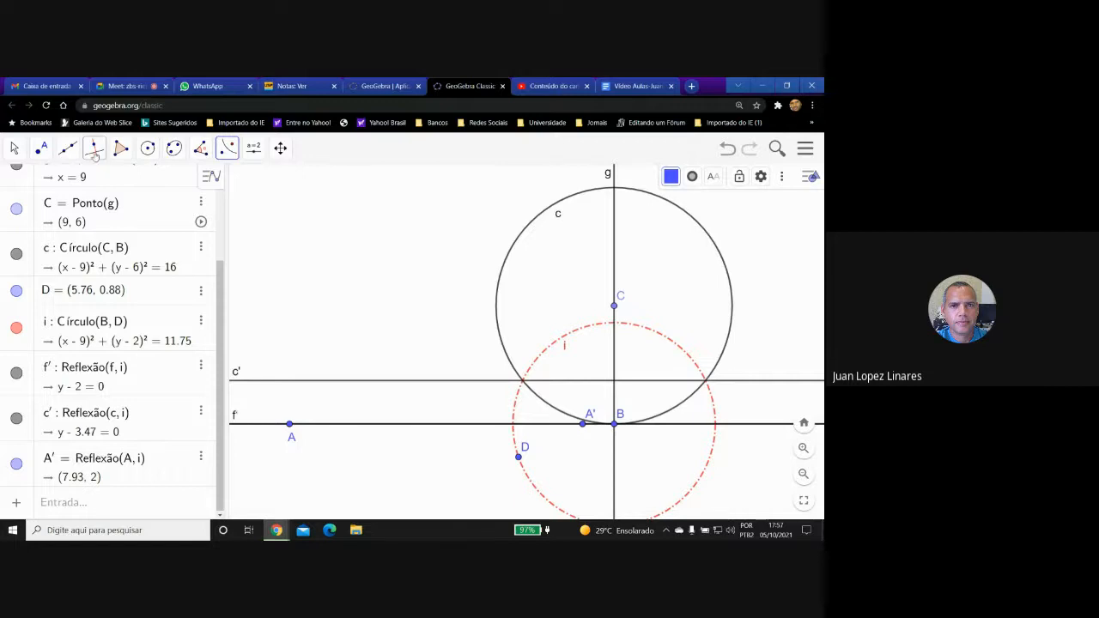
Construct the line perpendicular to line f through the inverted point A'
{"action": "left_click", "coordinate": [94, 150]}
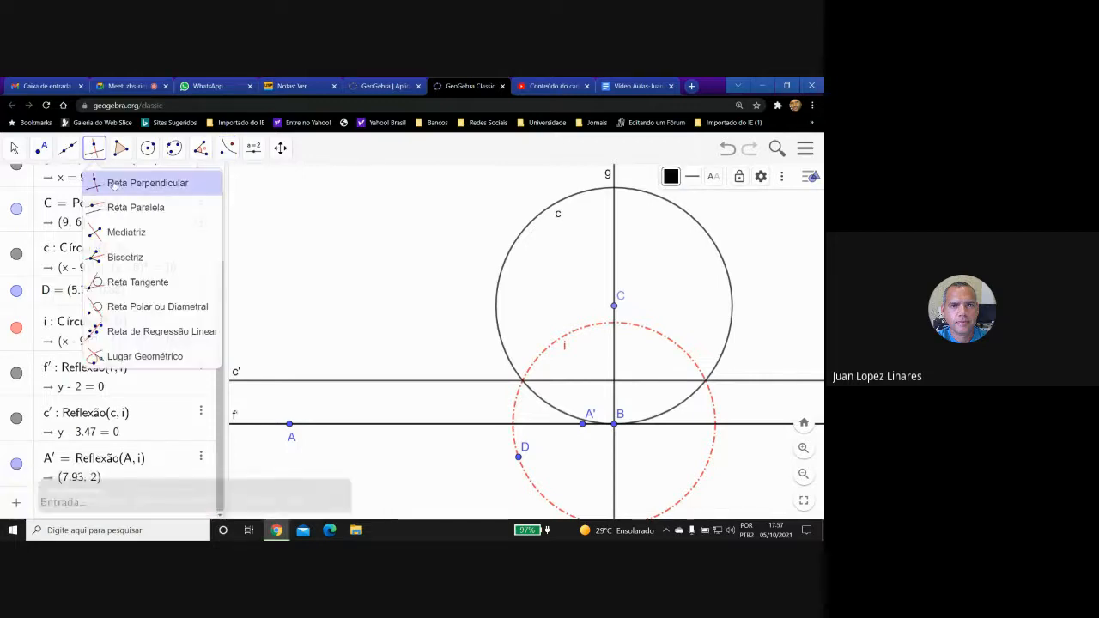
{"action": "left_click", "coordinate": [114, 185]}
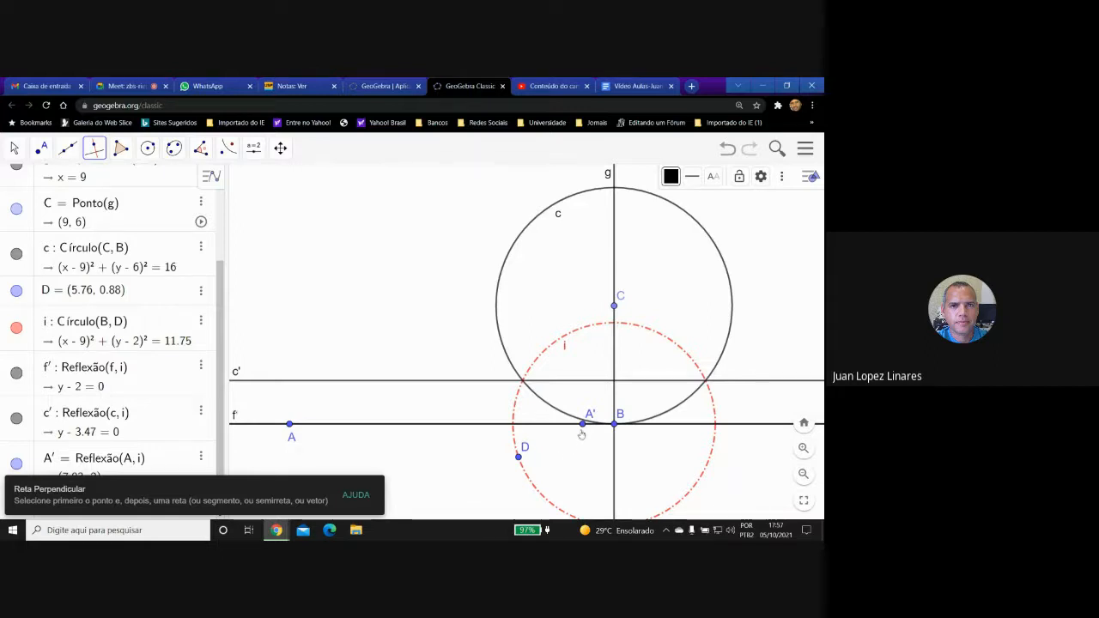
{"action": "left_click", "coordinate": [583, 425]}
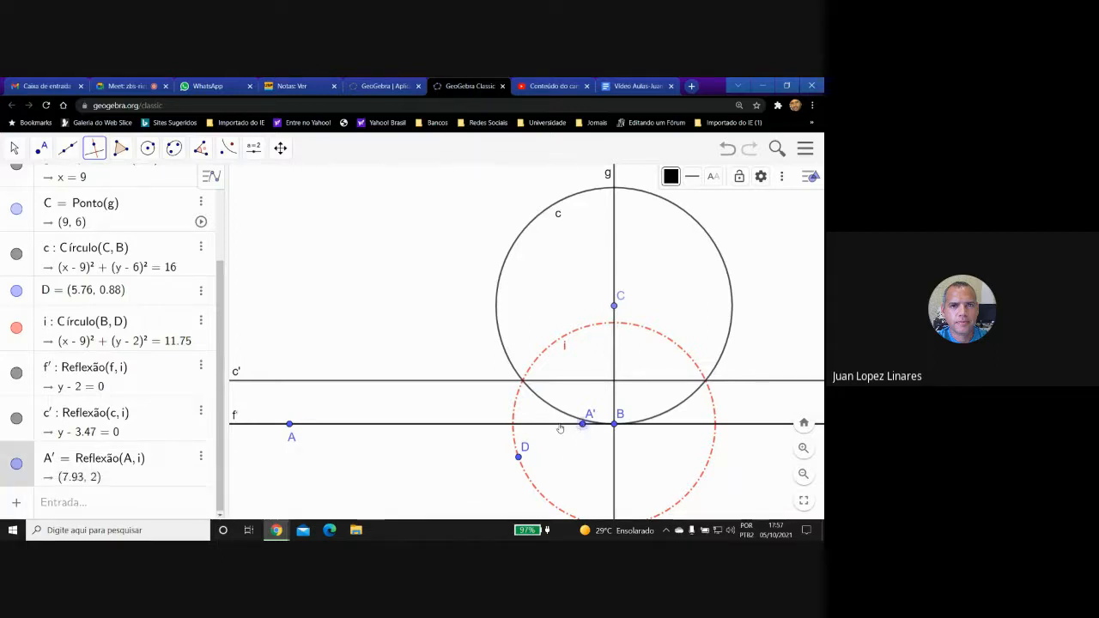
{"action": "left_click", "coordinate": [560, 425]}
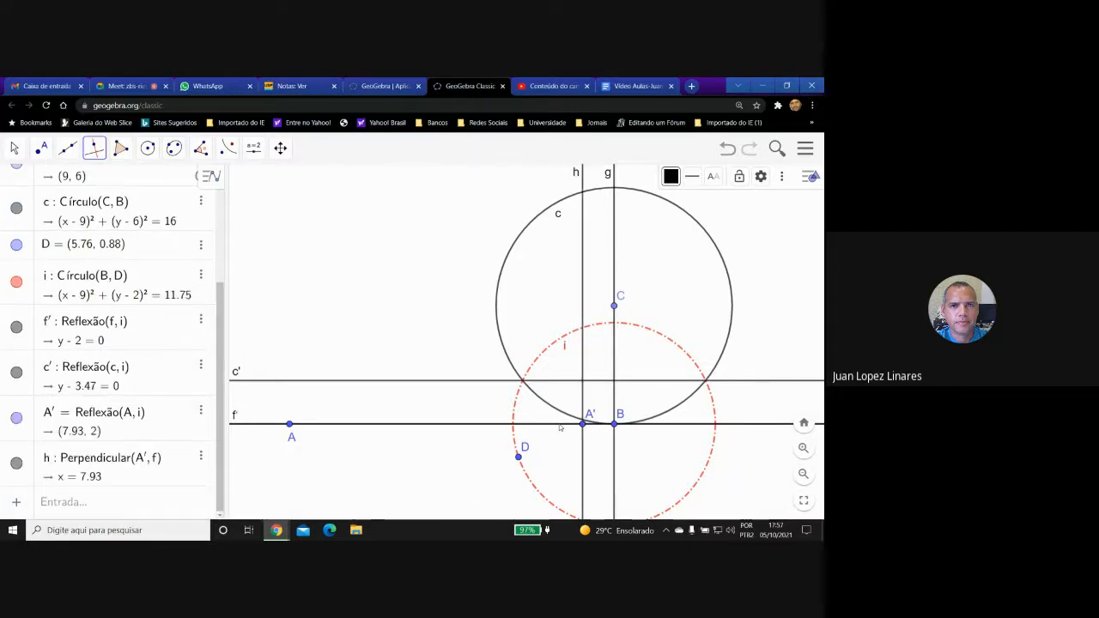
Mark the intersection point of inverted line c' and perpendicular line h
{"action": "left_click", "coordinate": [40, 148]}
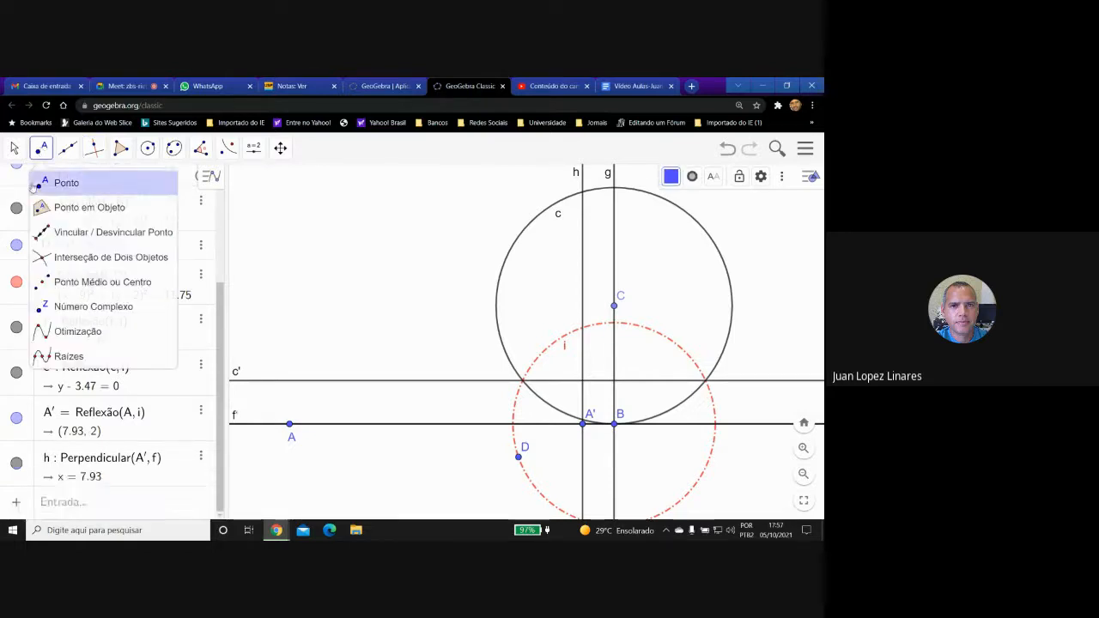
{"action": "left_click", "coordinate": [41, 258]}
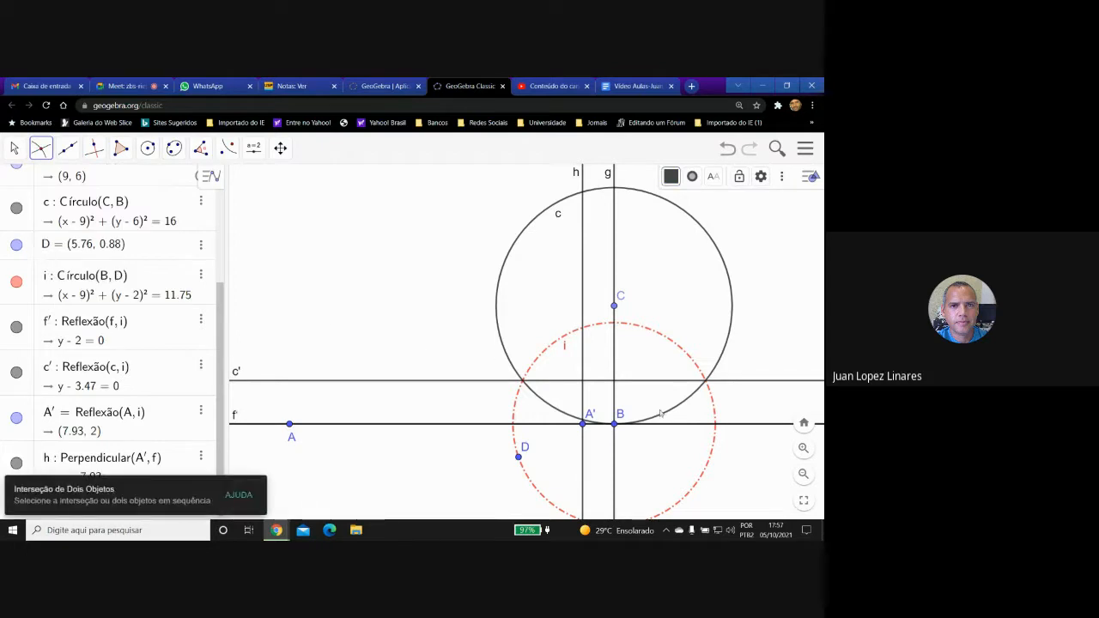
{"action": "left_click", "coordinate": [584, 385]}
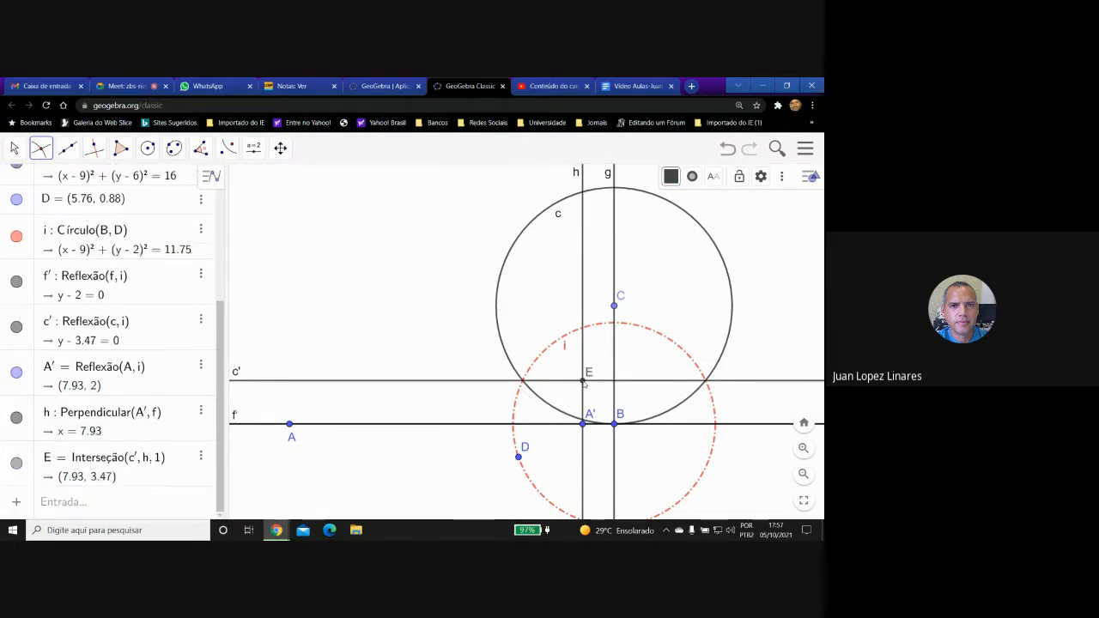
Construct the midpoint of points E and A'
{"action": "left_click", "coordinate": [68, 150]}
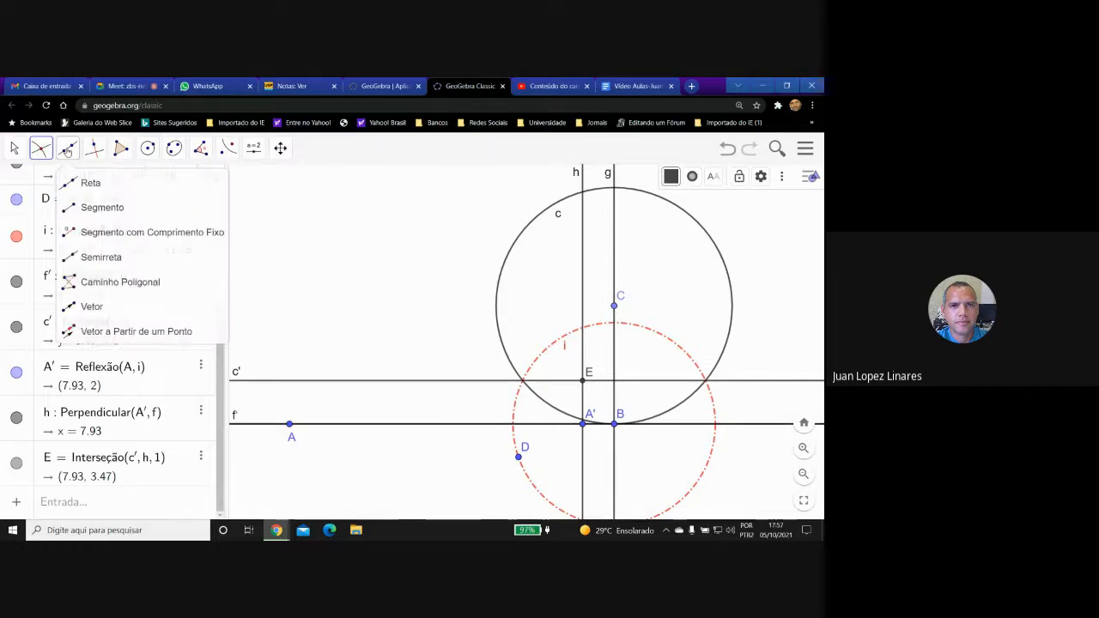
{"action": "mouse_move", "coordinate": [40, 153]}
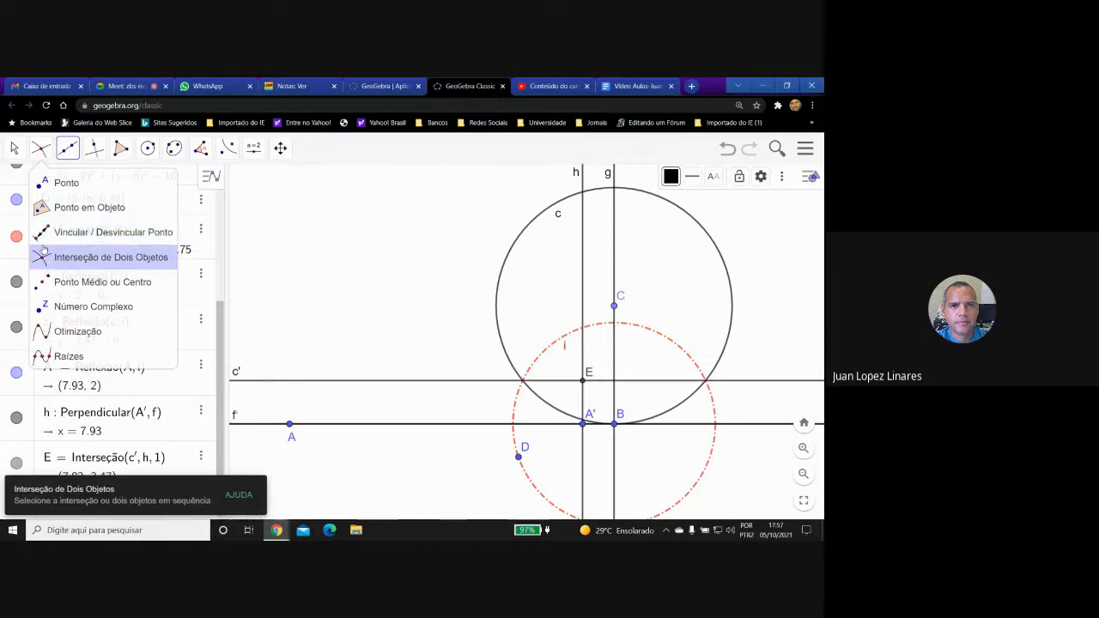
{"action": "left_click", "coordinate": [41, 284]}
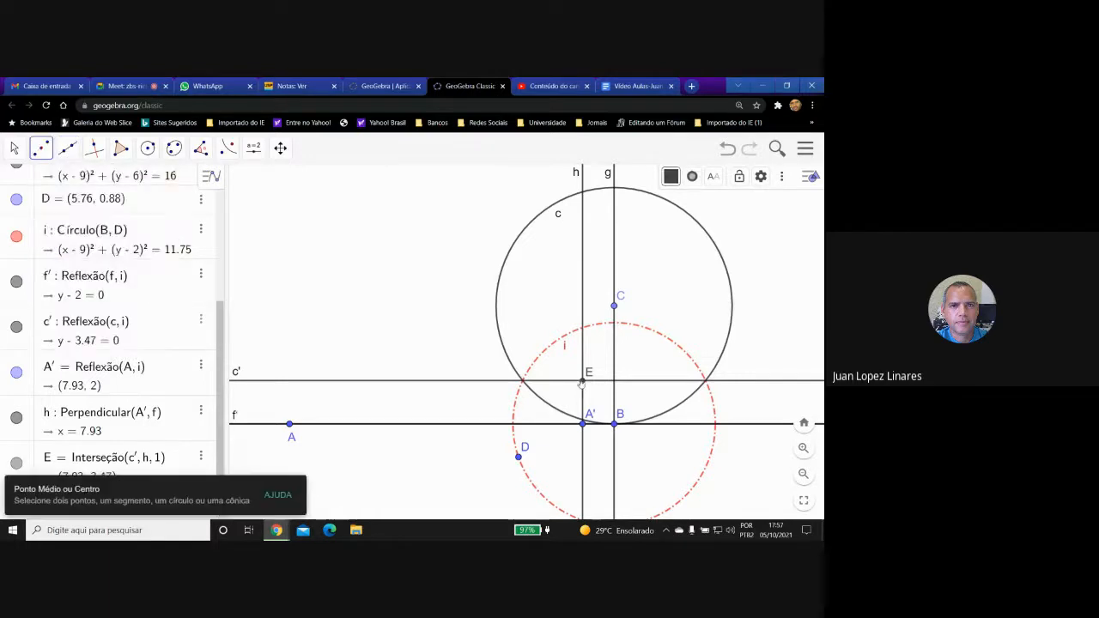
{"action": "left_click", "coordinate": [584, 425]}
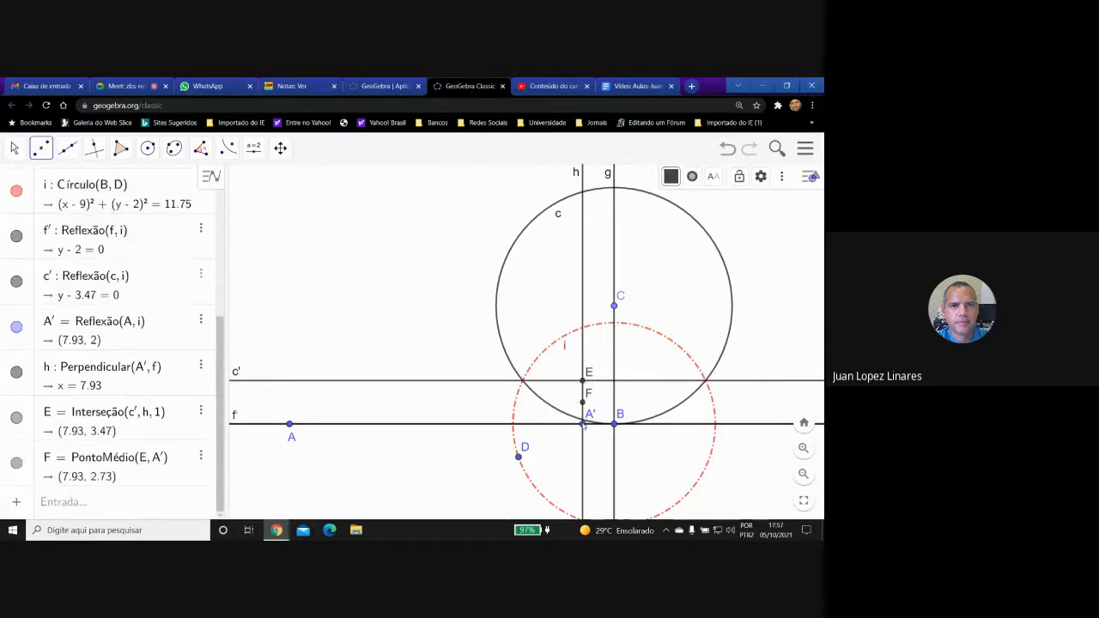
Draw the circle centred at midpoint F and passing through point A'
{"action": "left_click", "coordinate": [148, 148]}
{"action": "left_click", "coordinate": [150, 184]}
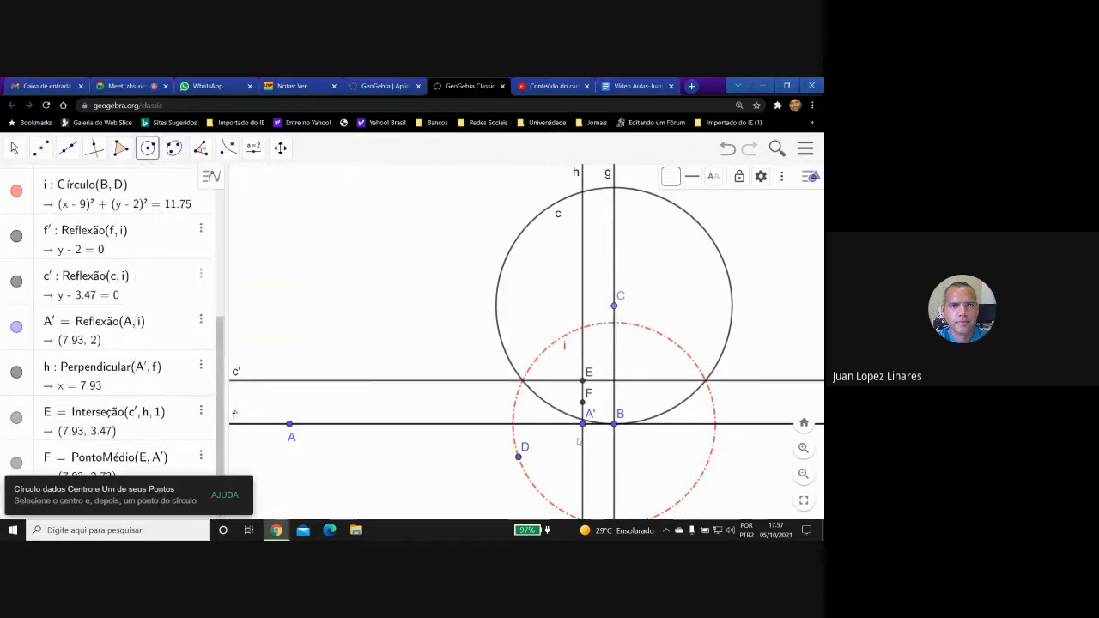
{"action": "left_click", "coordinate": [584, 402]}
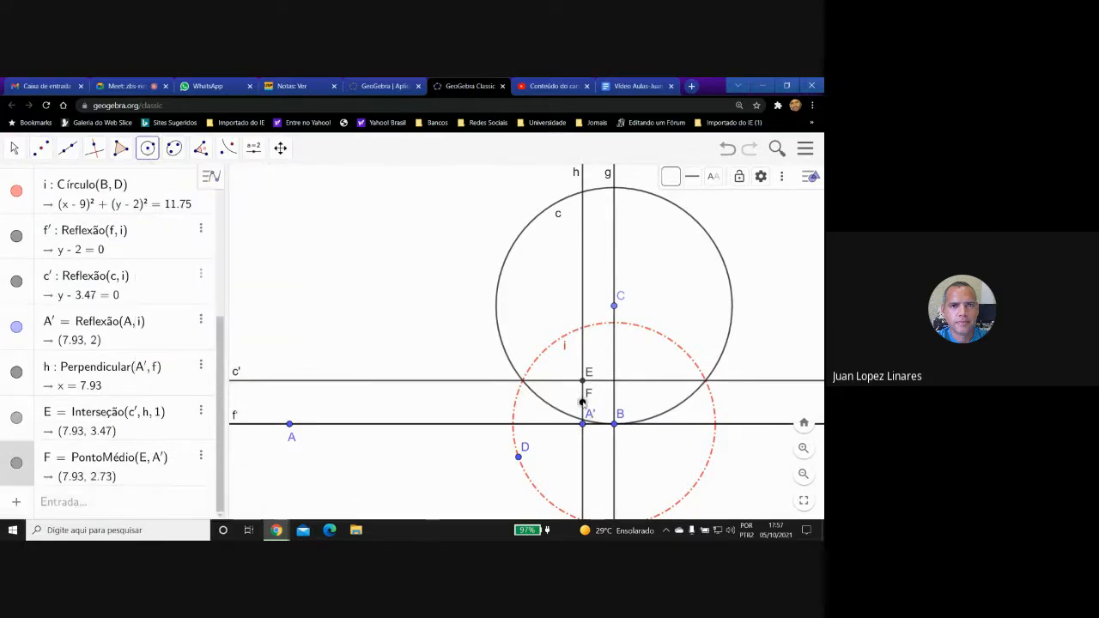
{"action": "left_click", "coordinate": [584, 426]}
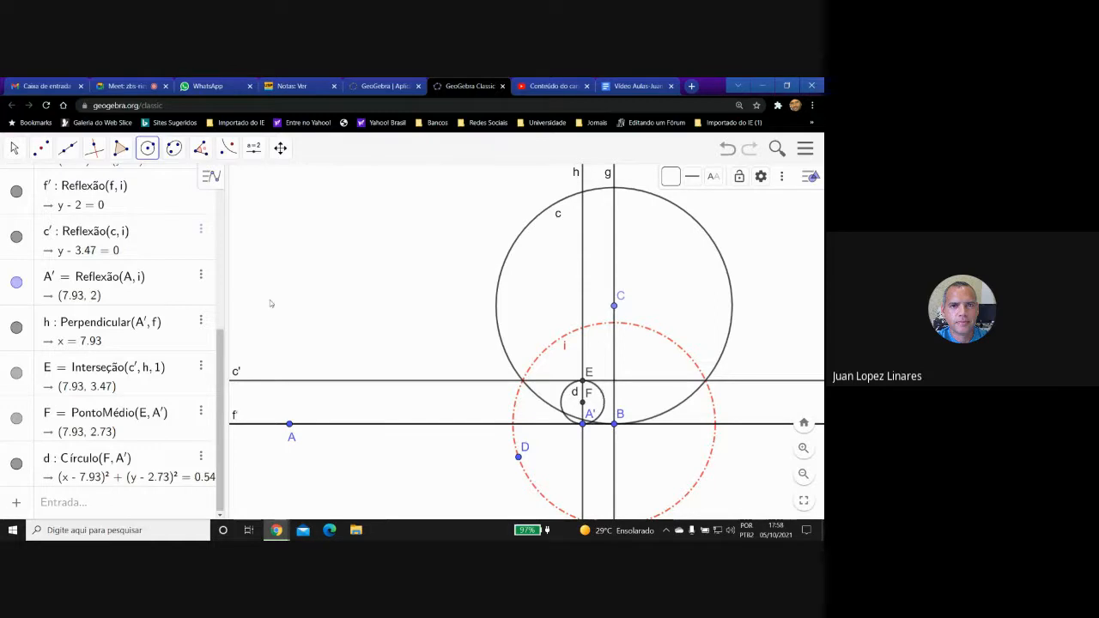
{"action": "left_click", "coordinate": [13, 149]}
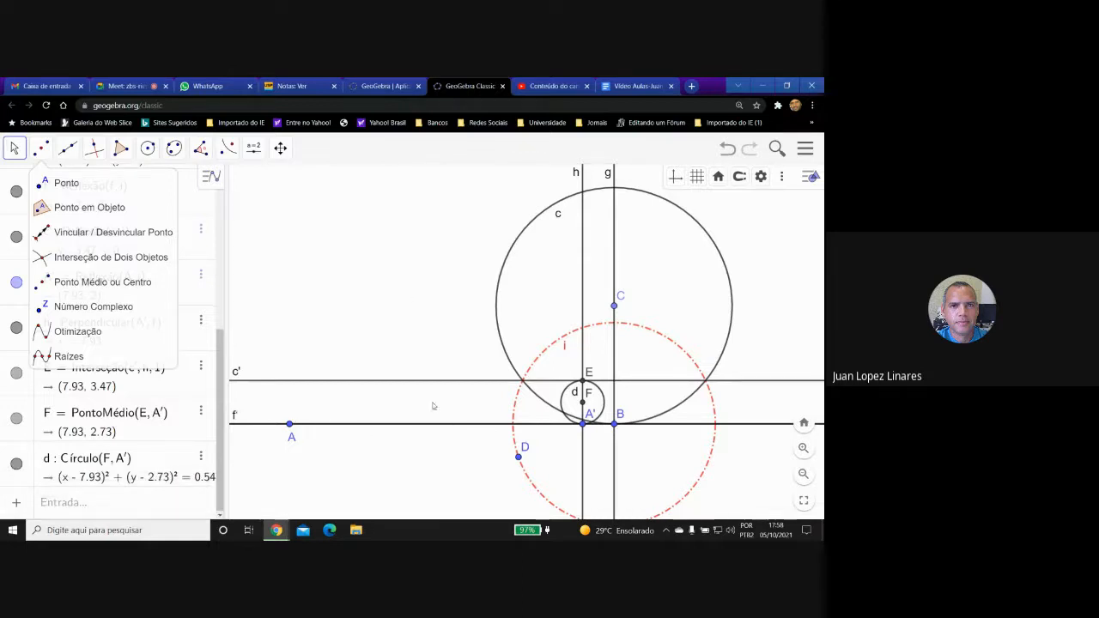
Invert the small circle d in circle i with the Inversion tool
{"action": "left_click", "coordinate": [227, 151]}
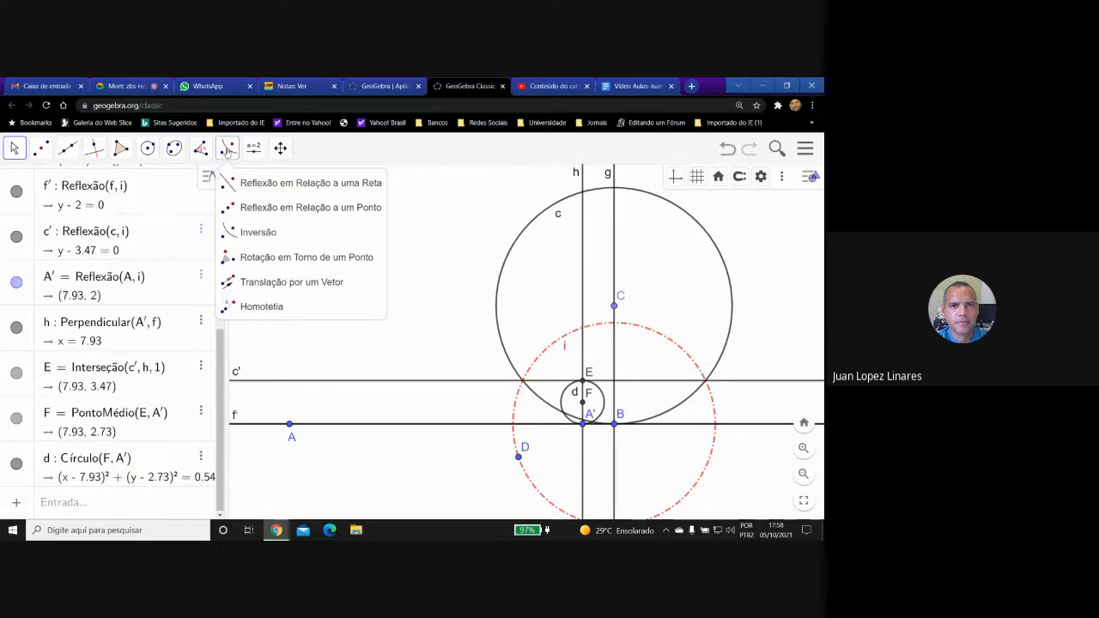
{"action": "left_click", "coordinate": [230, 233]}
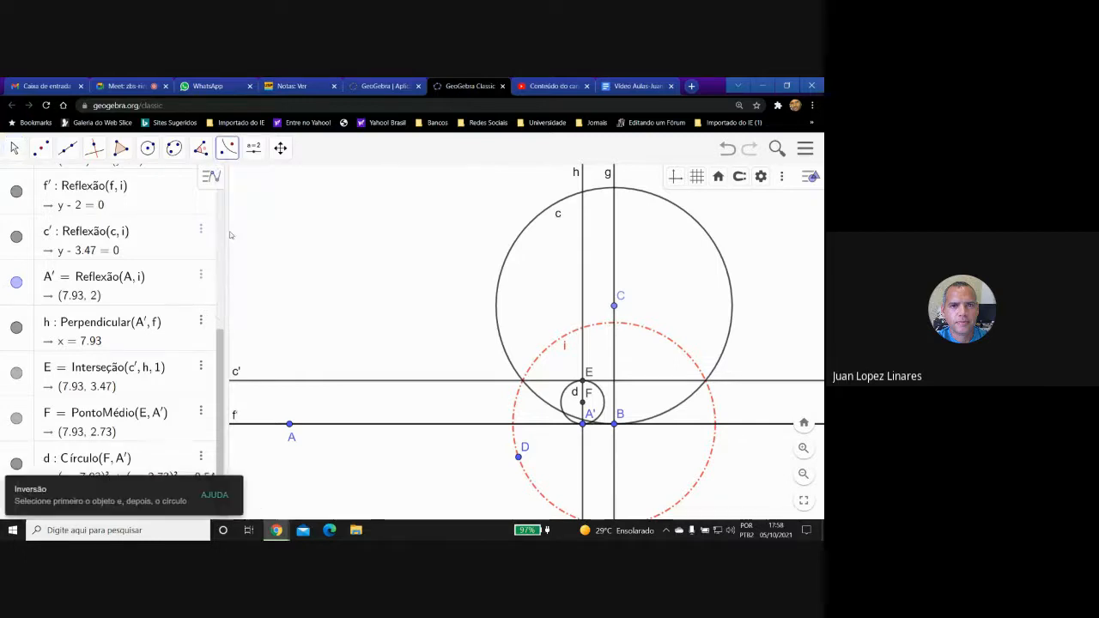
{"action": "left_click", "coordinate": [561, 396]}
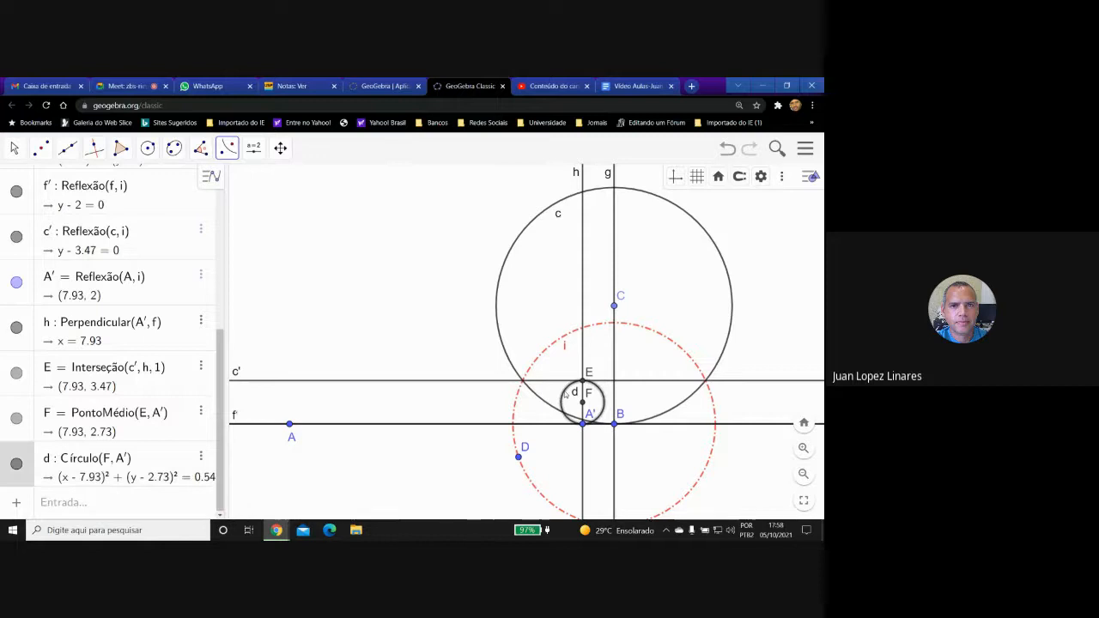
{"action": "left_click", "coordinate": [549, 351]}
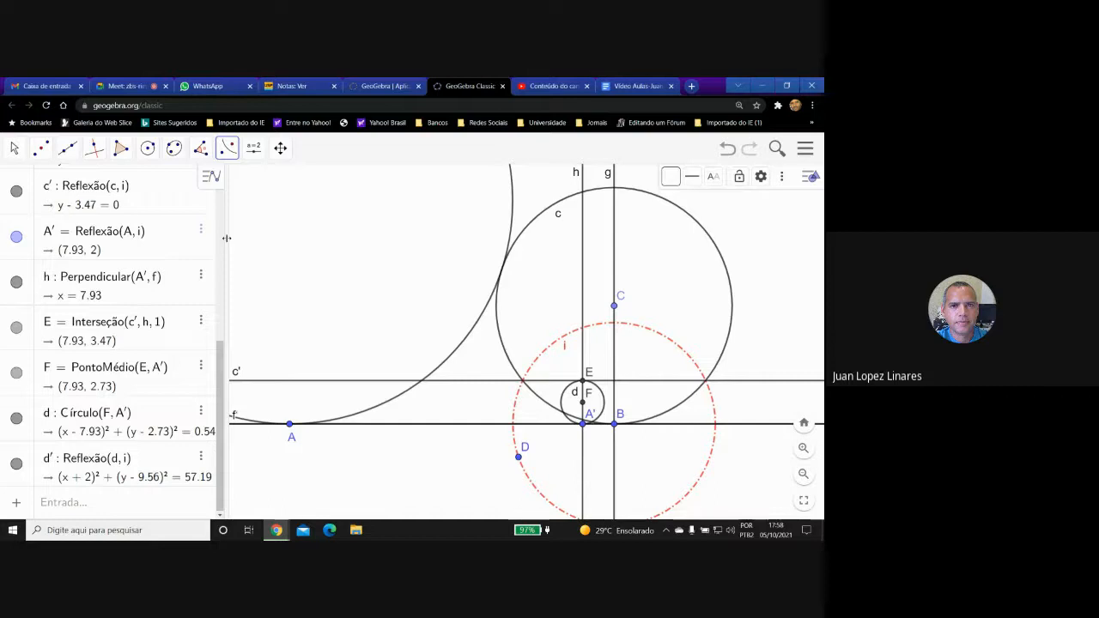
Widen the drawing area and invert point E in circle i with the Inversion tool
{"action": "left_click_drag", "start_coordinate": [226, 239], "coordinate": [174, 237]}
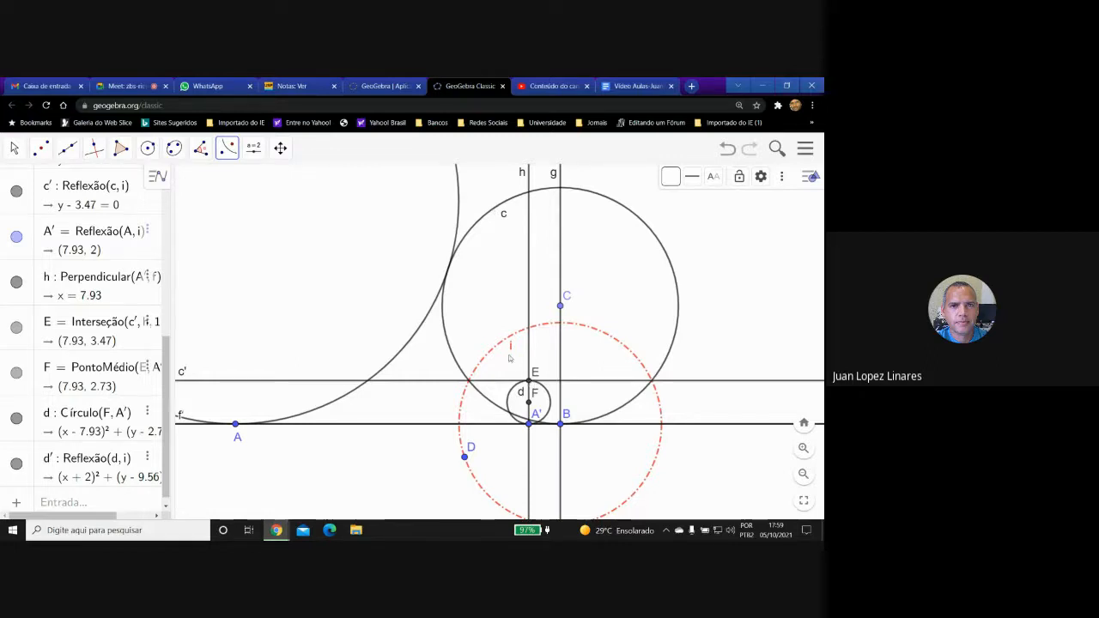
{"action": "left_click", "coordinate": [228, 148]}
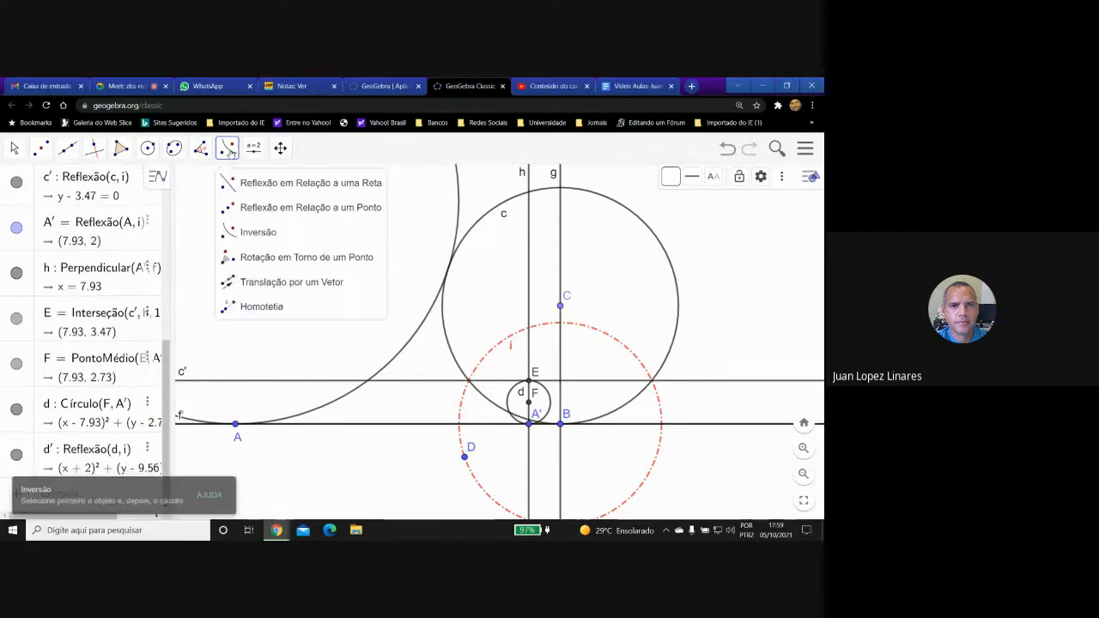
{"action": "left_click", "coordinate": [232, 233]}
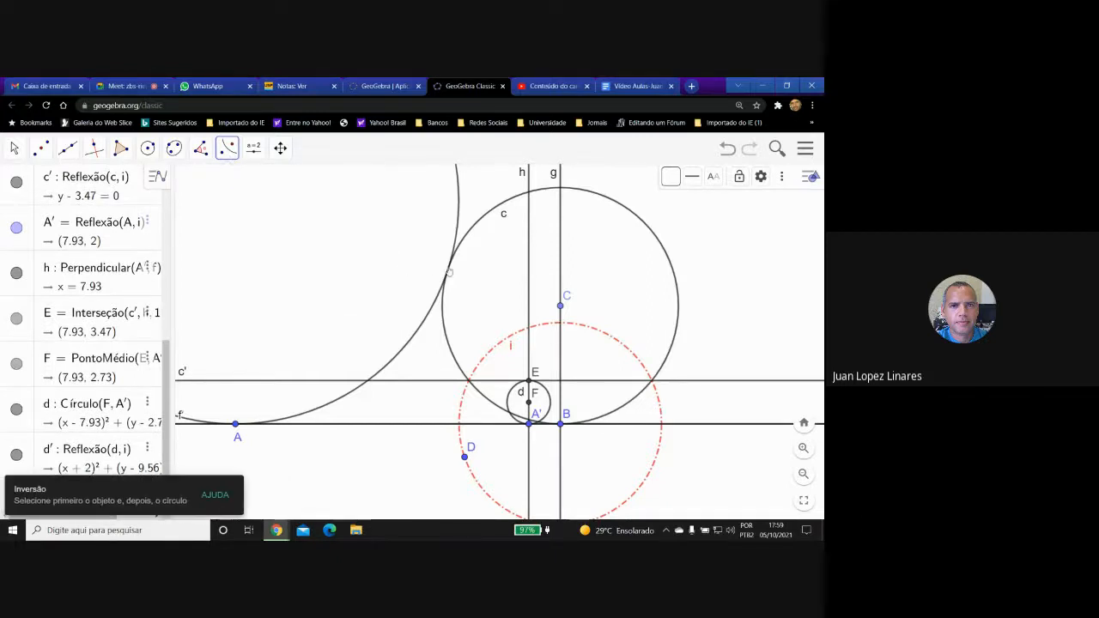
{"action": "left_click", "coordinate": [530, 382]}
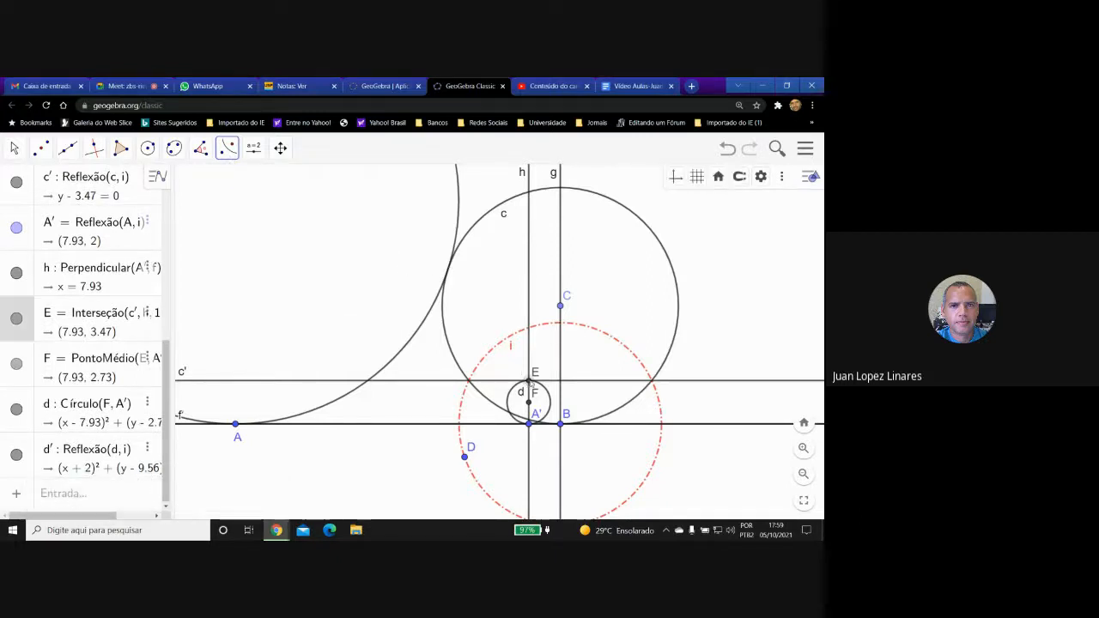
{"action": "left_click", "coordinate": [507, 344]}
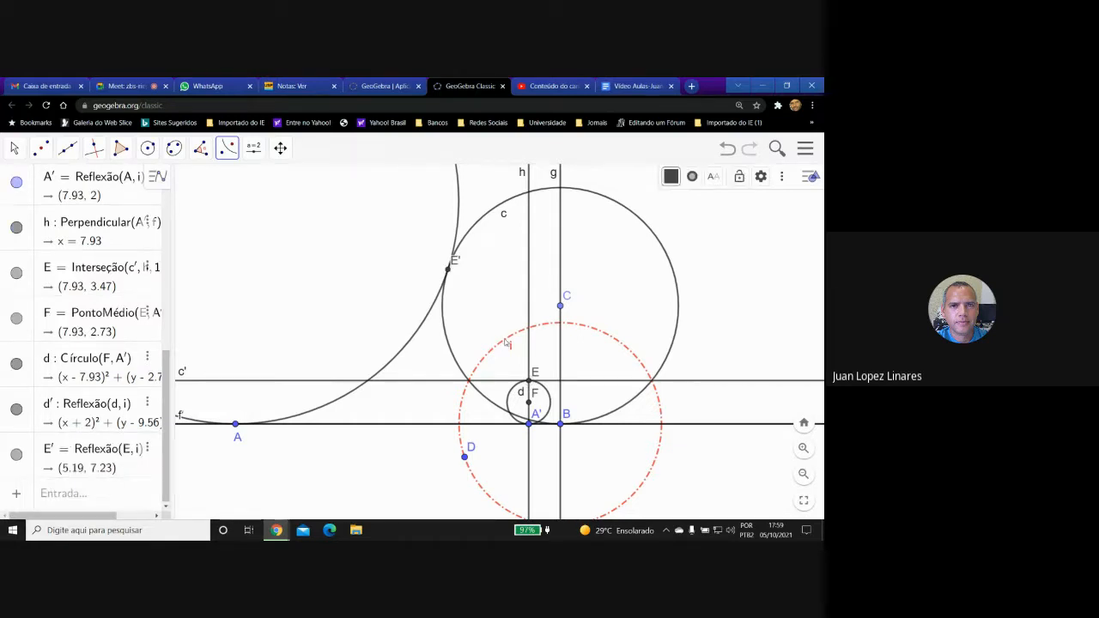
Move the label of point E' to the outer side of circle c, clear of the curves
{"action": "left_click", "coordinate": [13, 148]}
{"action": "left_click", "coordinate": [40, 148]}
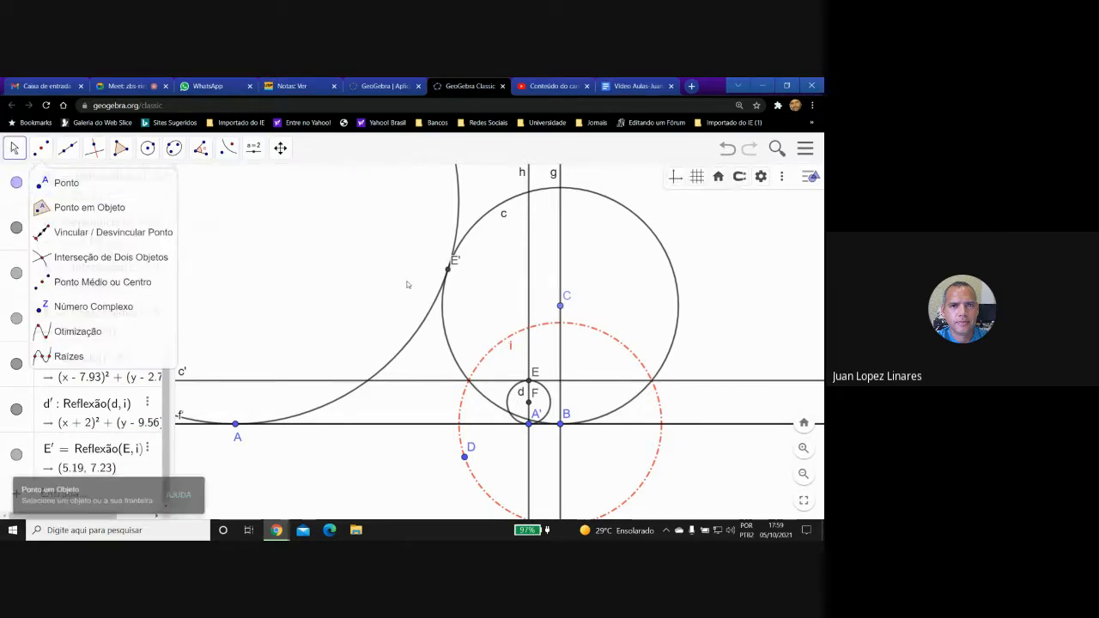
{"action": "left_click_drag", "start_coordinate": [457, 265], "coordinate": [437, 266]}
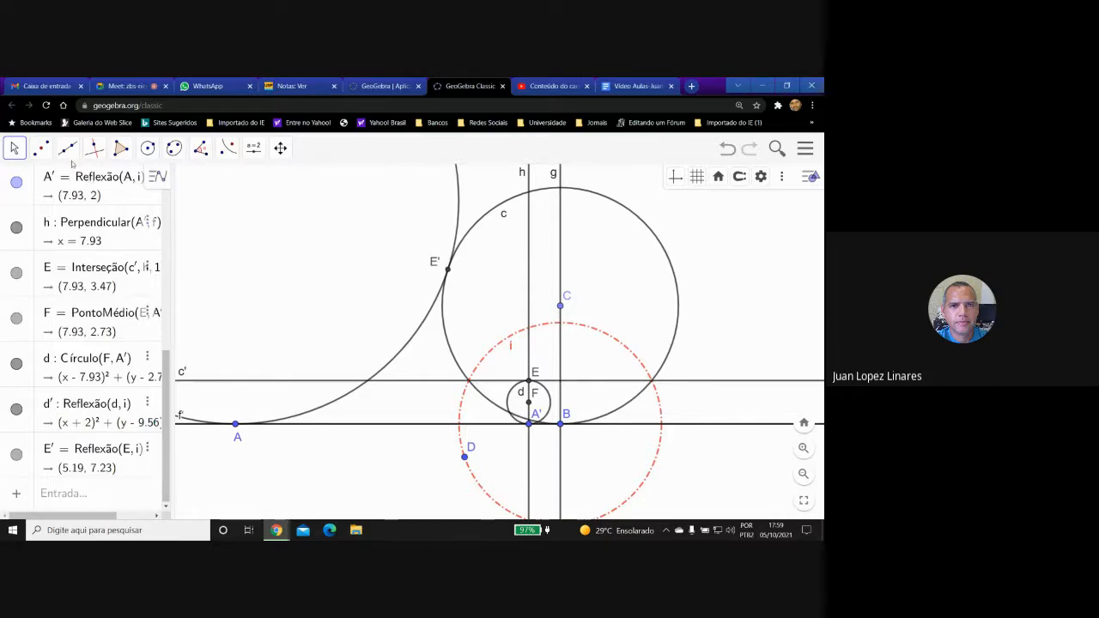
Mark the upper intersection point of circle c and line g
{"action": "left_click", "coordinate": [40, 149]}
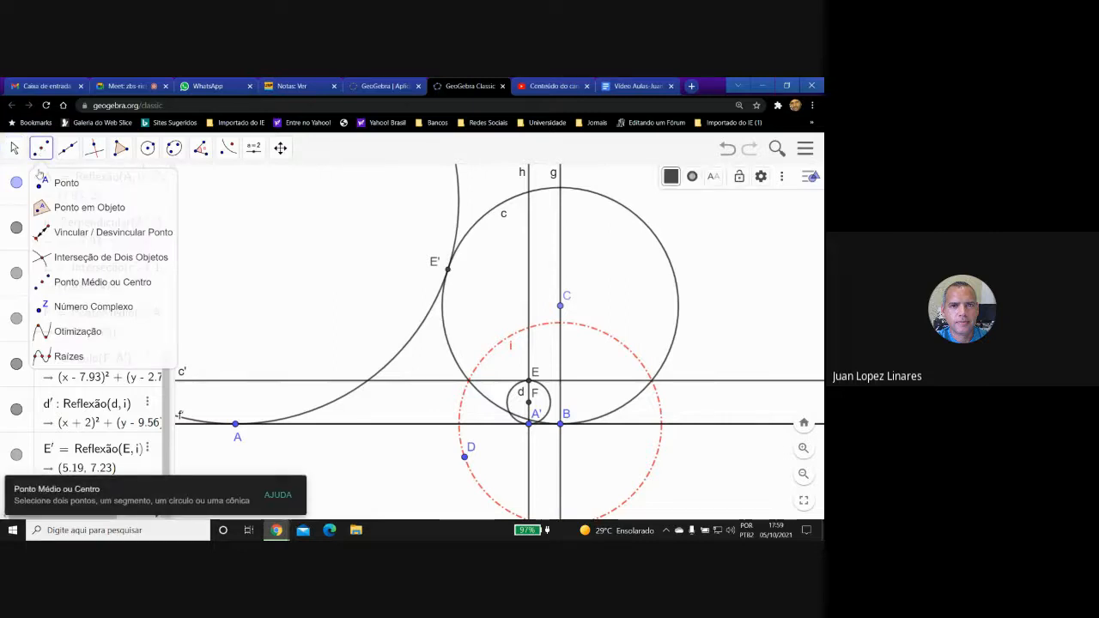
{"action": "left_click", "coordinate": [94, 257]}
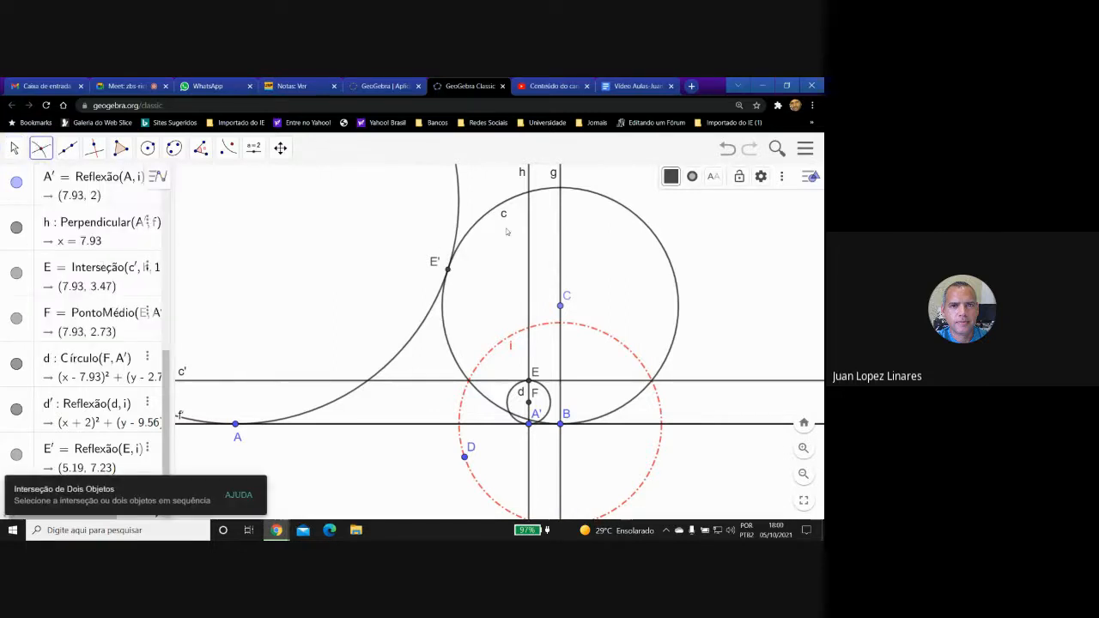
{"action": "left_click", "coordinate": [560, 188]}
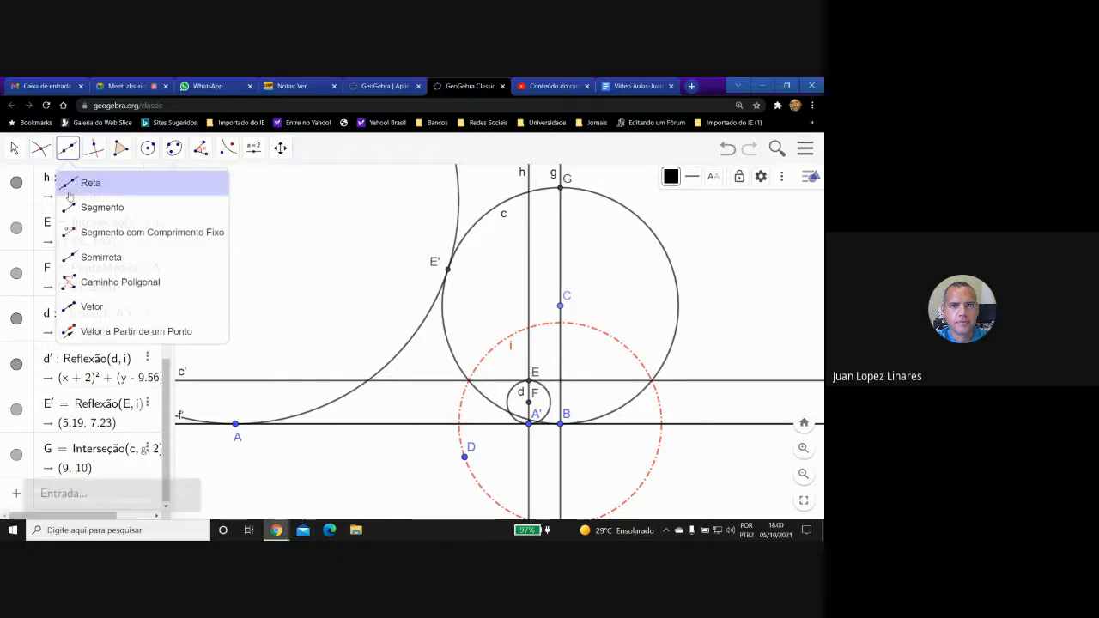
Draw the line through points G and A
{"action": "left_click", "coordinate": [72, 183]}
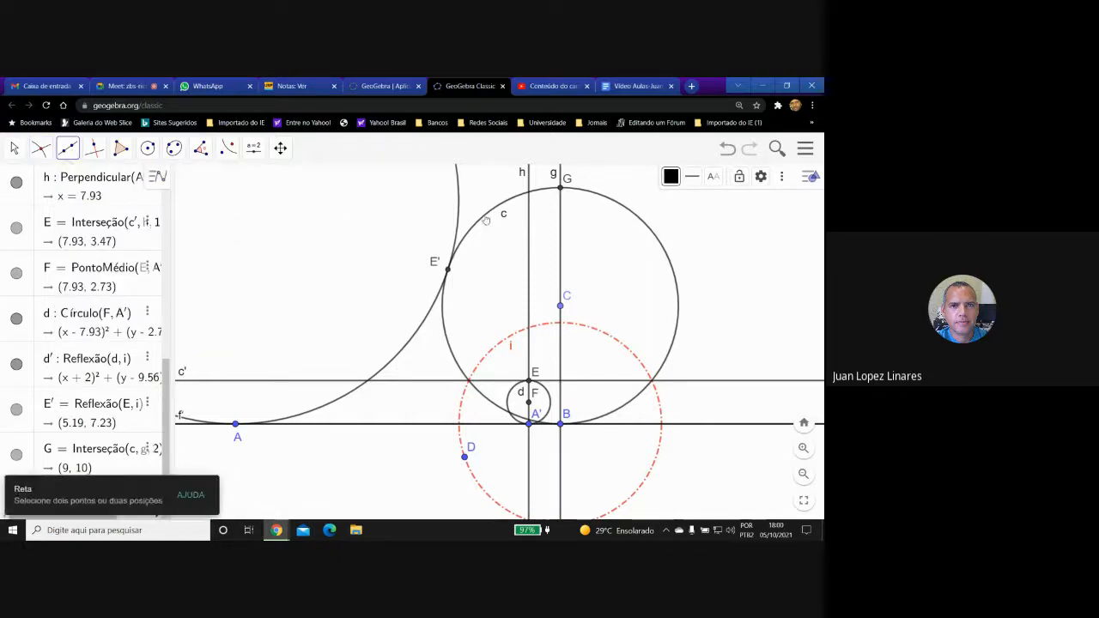
{"action": "left_click", "coordinate": [561, 185]}
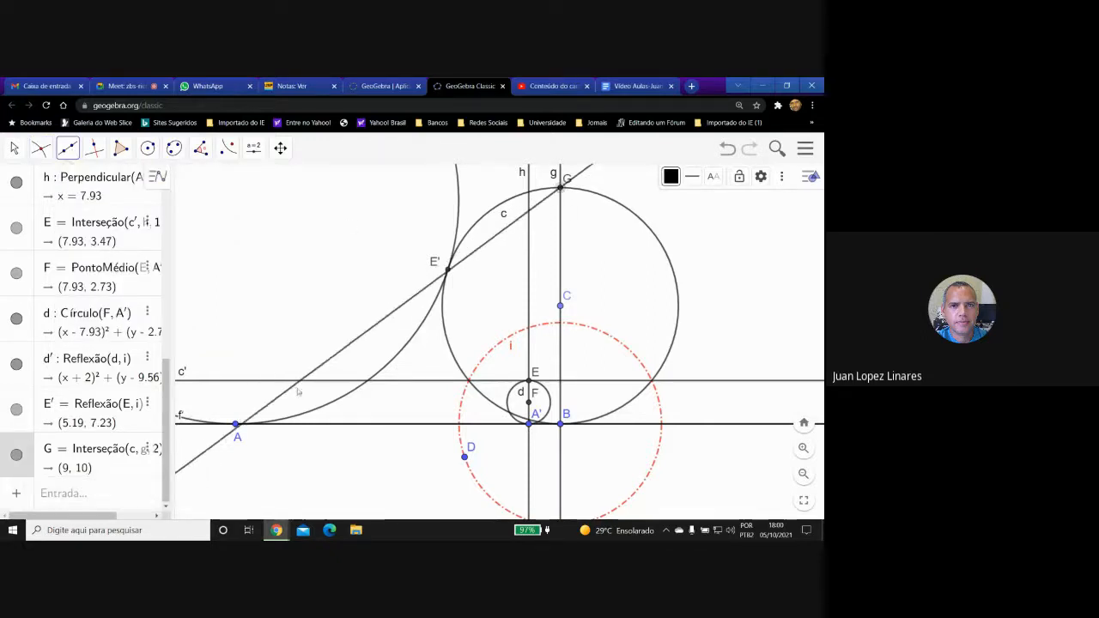
{"action": "left_click", "coordinate": [235, 427]}
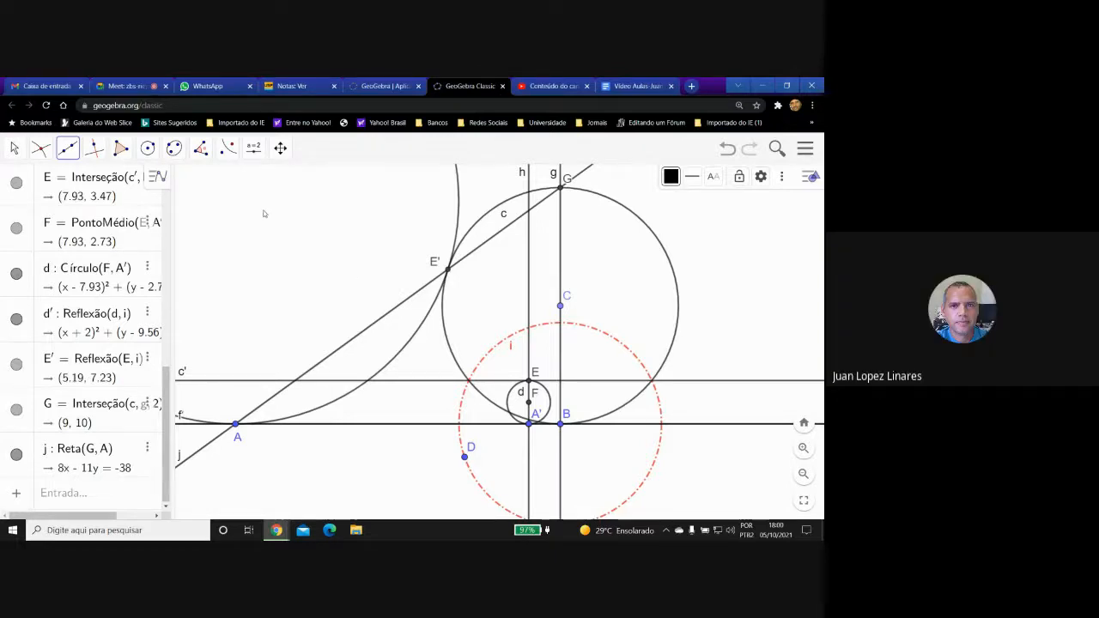
Invert point F, the centre of circle d, in circle i with the Inversion tool
{"action": "left_click", "coordinate": [229, 149]}
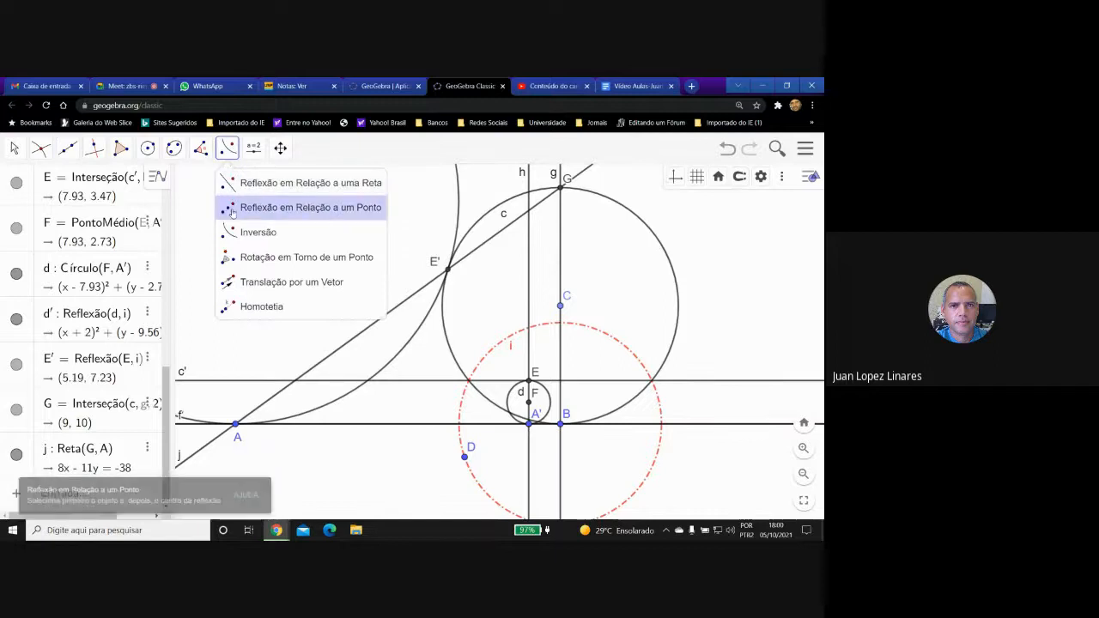
{"action": "left_click", "coordinate": [241, 232]}
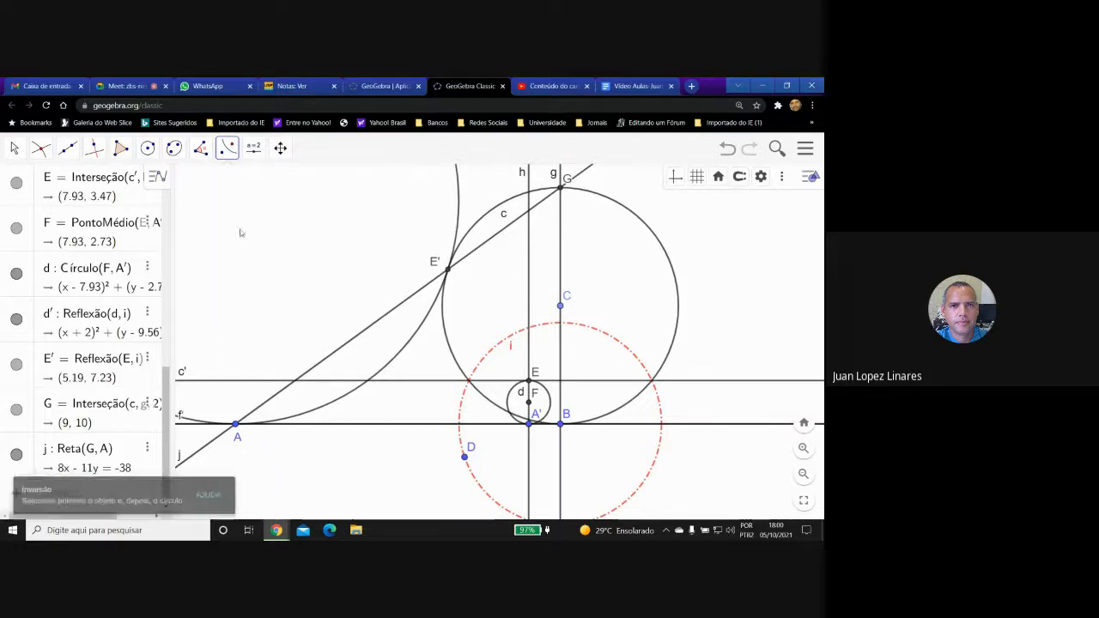
{"action": "left_click", "coordinate": [529, 403]}
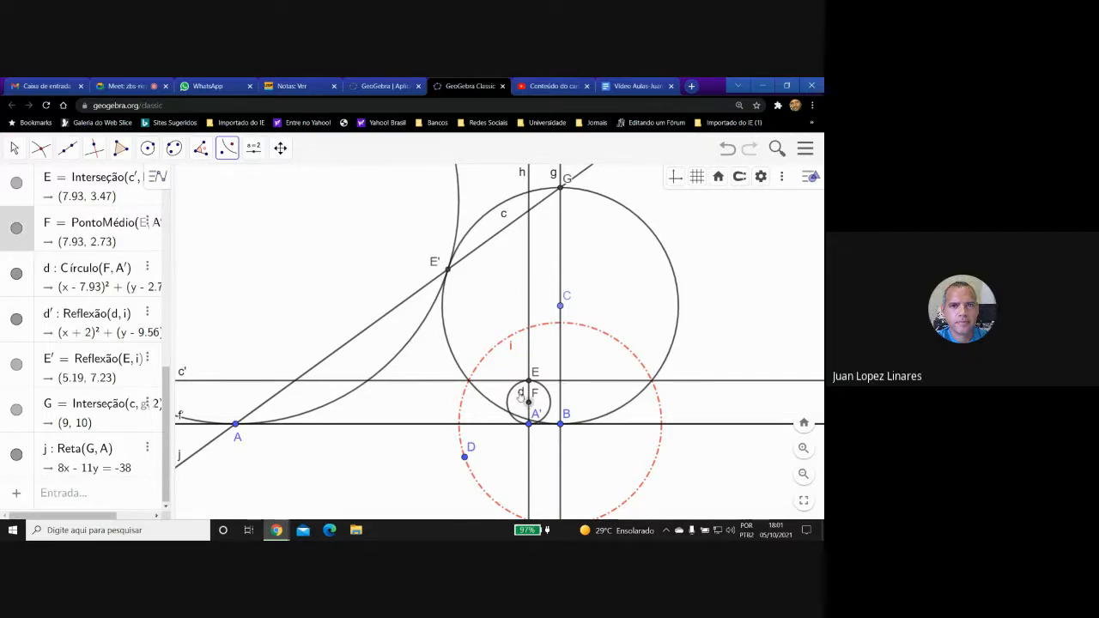
{"action": "left_click", "coordinate": [499, 348]}
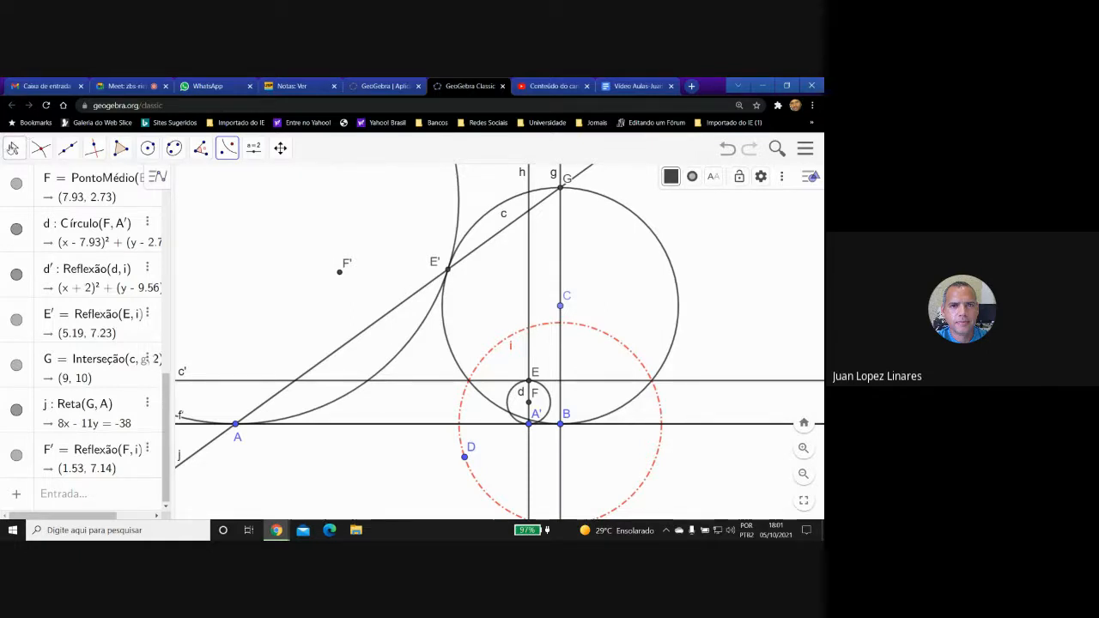
{"action": "left_click", "coordinate": [13, 147]}
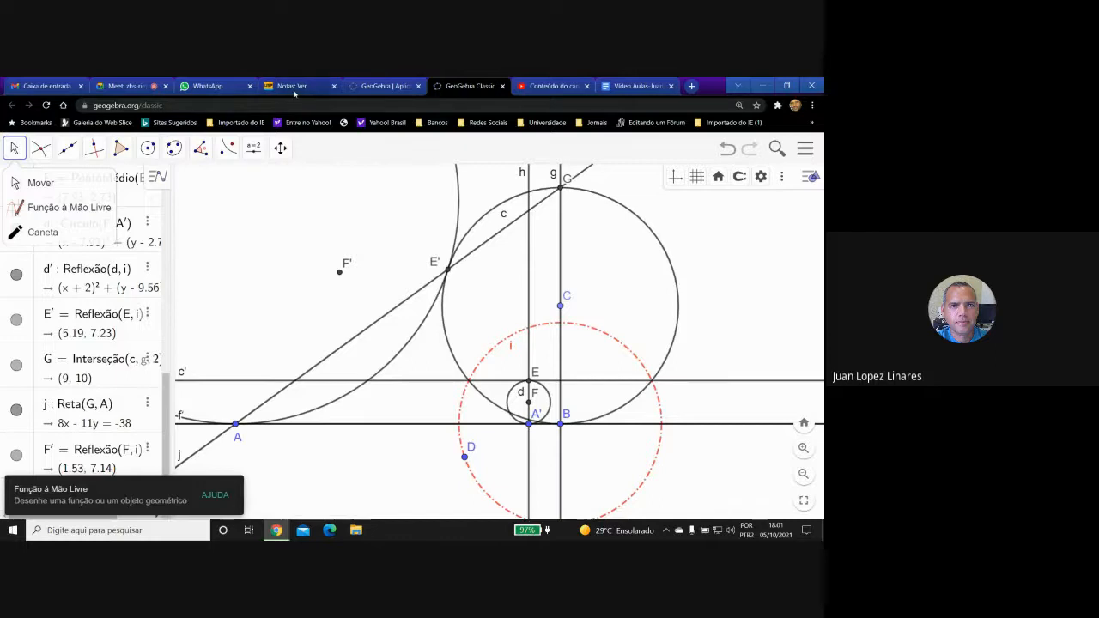
Switch to the Google Meet call and stop presenting the screen
{"action": "left_click", "coordinate": [121, 85]}
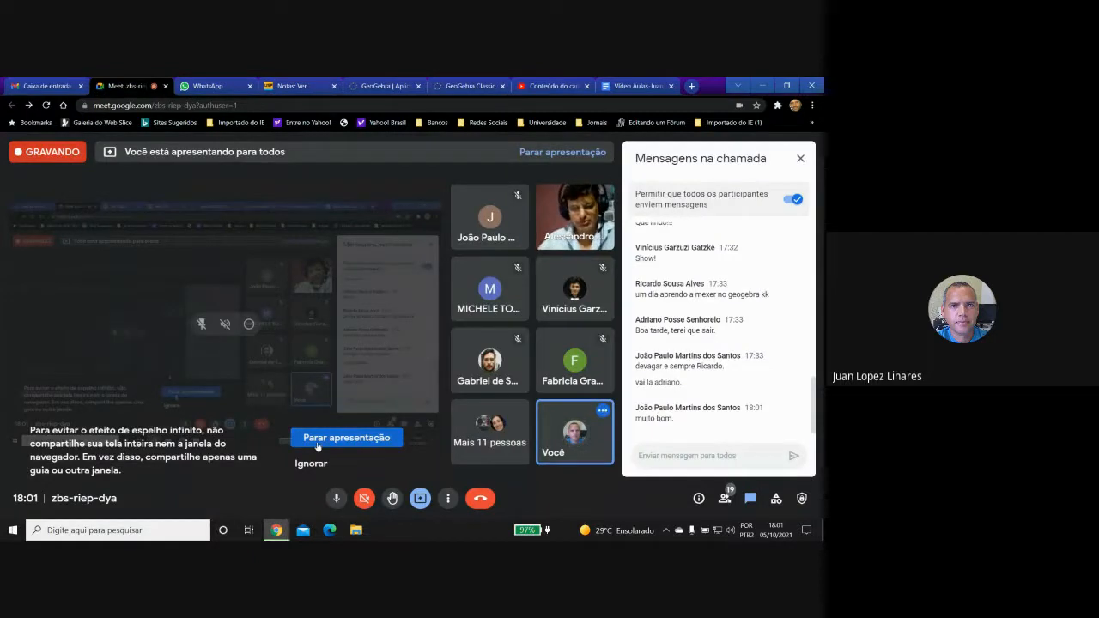
{"action": "left_click", "coordinate": [317, 446]}
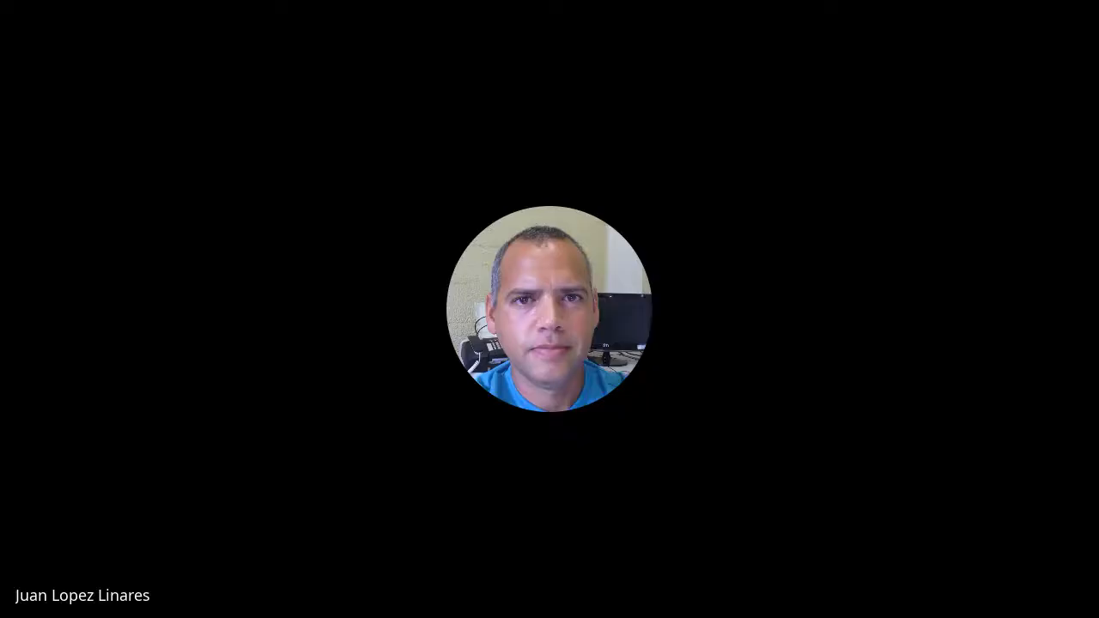